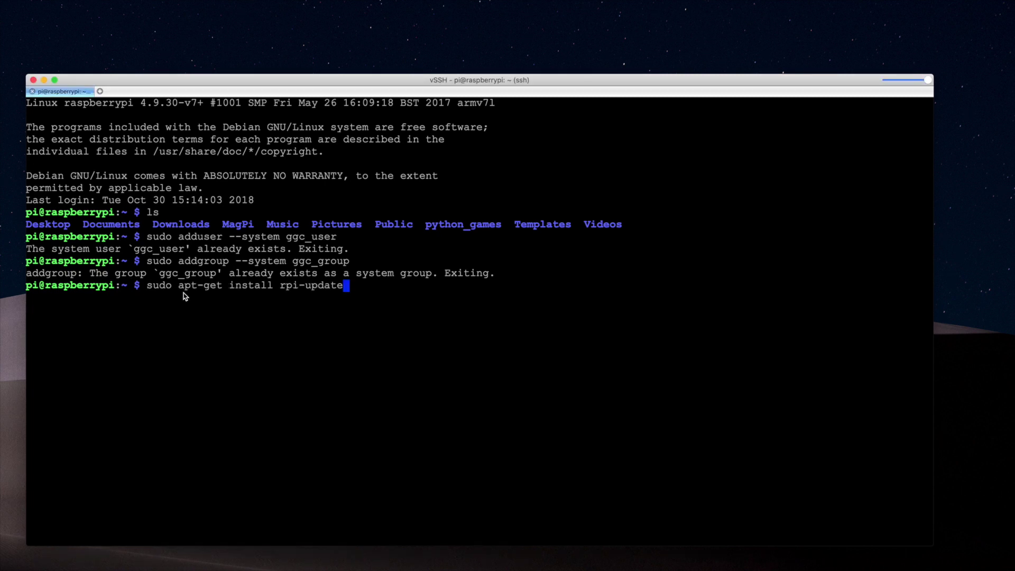
# Install rpi-update, run sudo rpi-update with the pinned firmware hash, then reboot the Pi
pyautogui.press('Return')
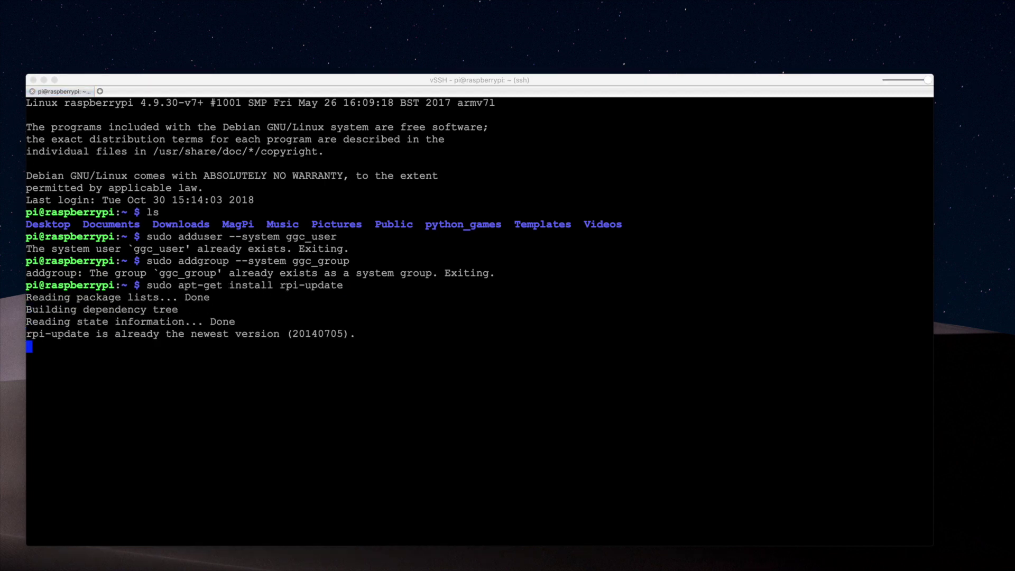
pyautogui.click(154, 361)
pyautogui.write('sudo rpi-update b81a11258fc911170b40a0b09bbd63c84bc5ad59')
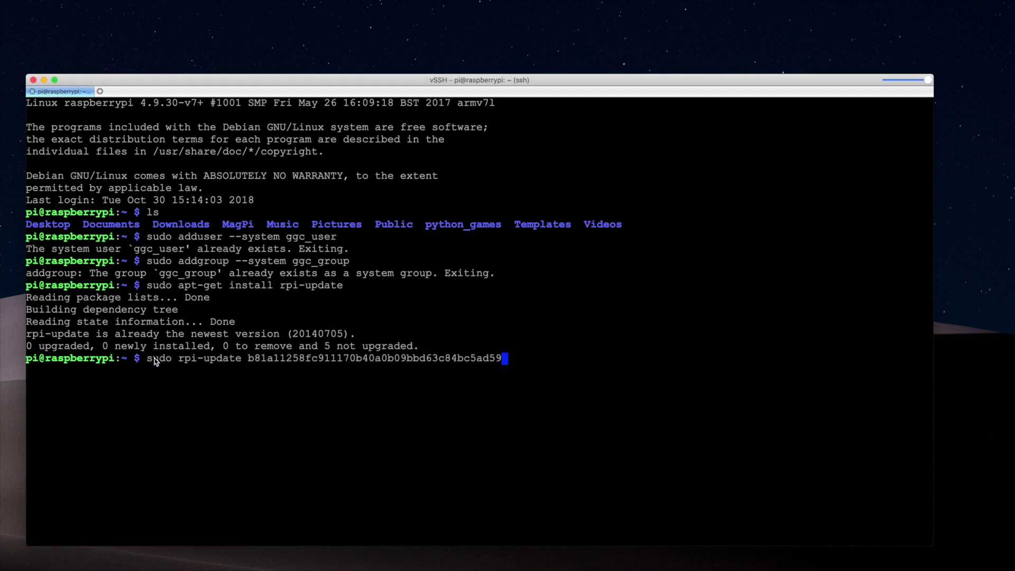
pyautogui.moveTo(250, 361); pyautogui.dragTo(491, 359)
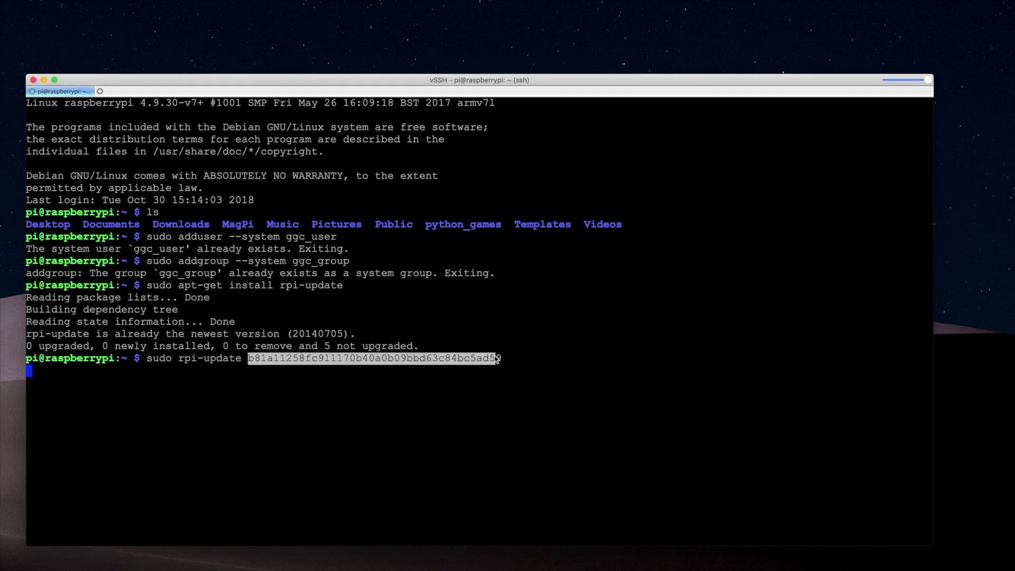
pyautogui.press('Return')
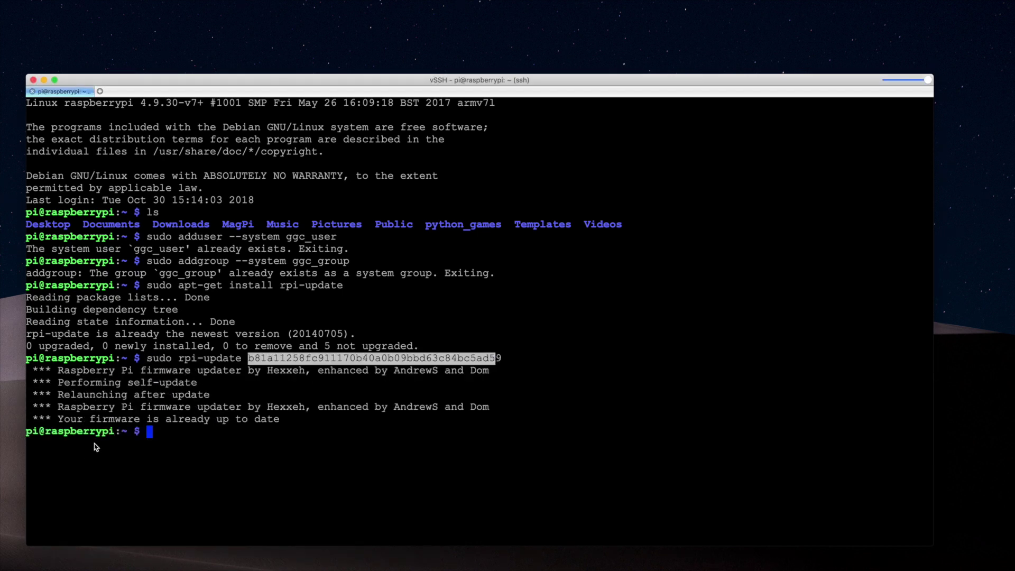
pyautogui.write('sudo reboot')
pyautogui.press('Return')
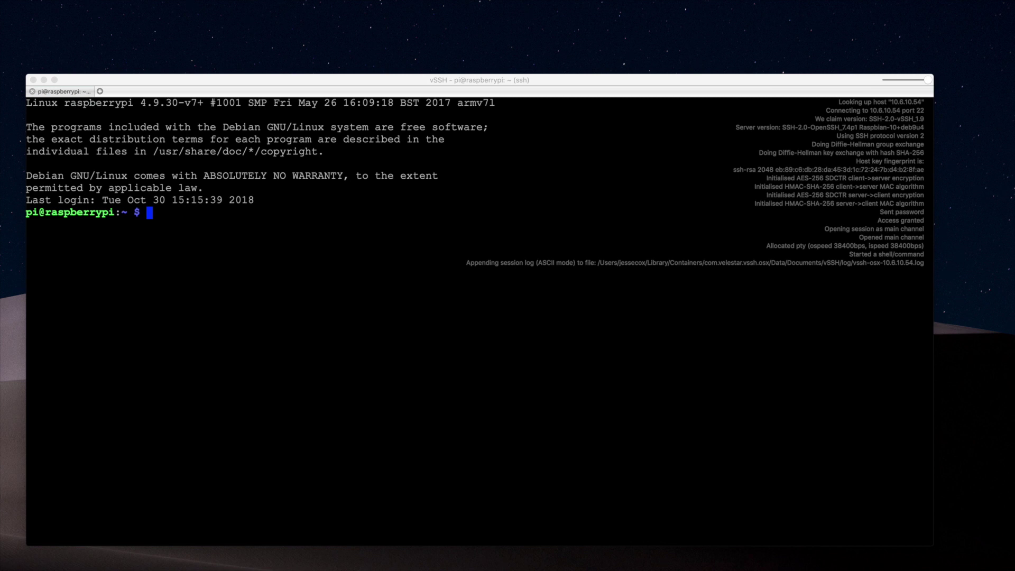
# In /etc/sysctl.d, view 98-rpi.conf in nano for the protected hardlinks and symlinks lines
pyautogui.click(55, 254)
pyautogui.write('cd /etc/sysctl.d')
pyautogui.press('Return')
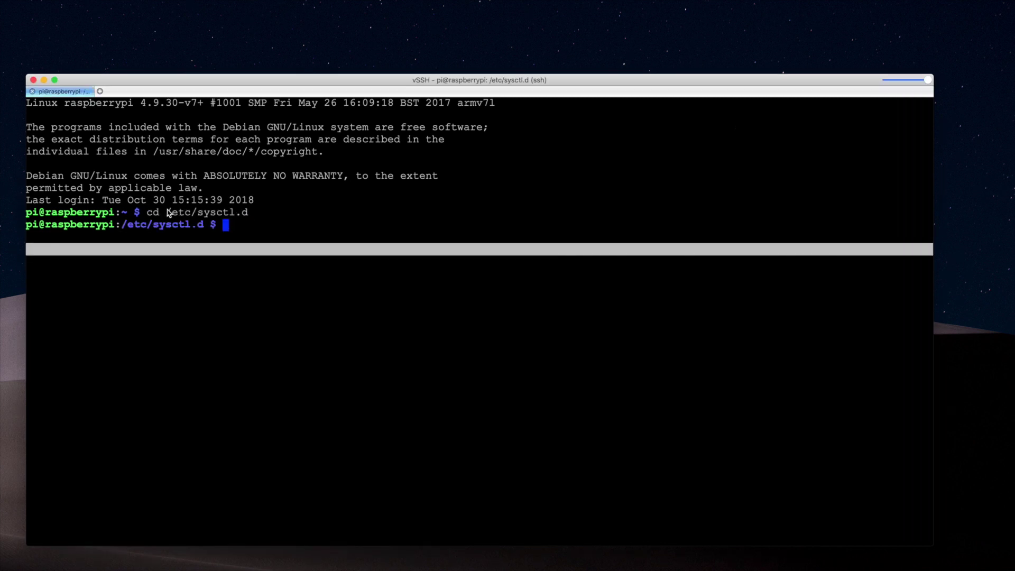
pyautogui.write('ls')
pyautogui.press('Return')
pyautogui.write('sudo nano 98-rpi.conf')
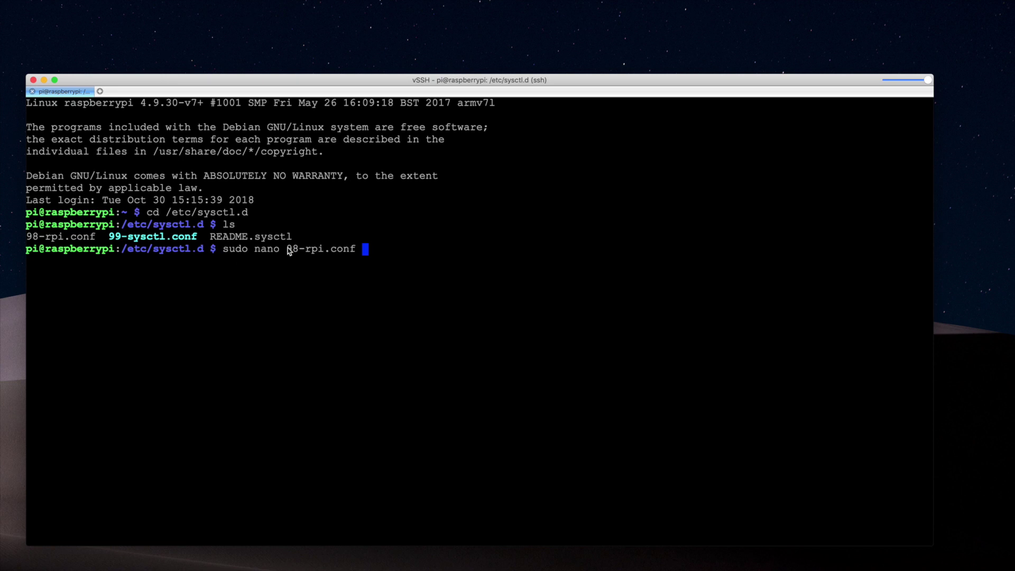
pyautogui.moveTo(286, 249); pyautogui.dragTo(322, 250)
pyautogui.press('Return')
pyautogui.moveTo(185, 165); pyautogui.dragTo(25, 152)
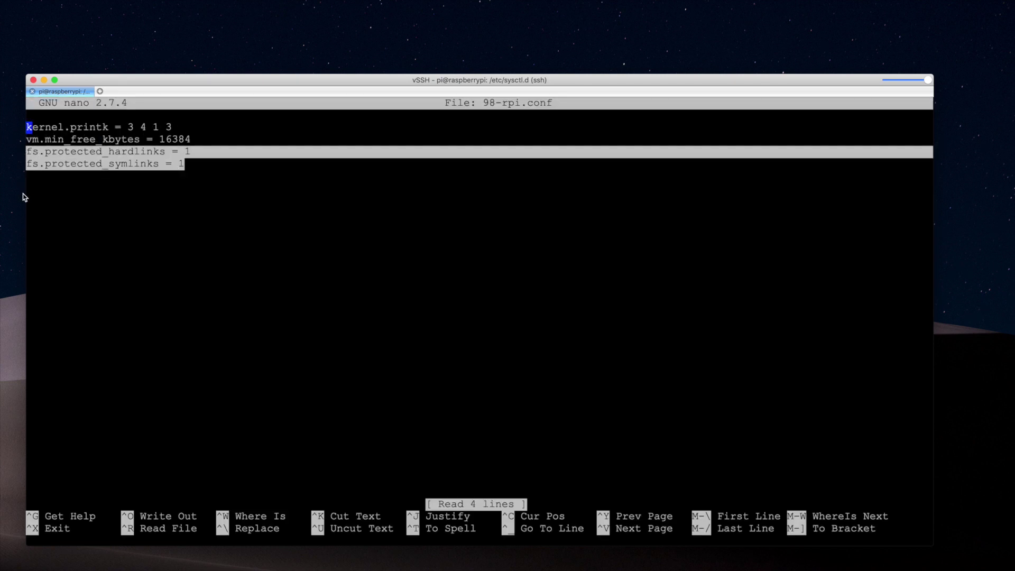
pyautogui.hotkey('ctrl', 'x')
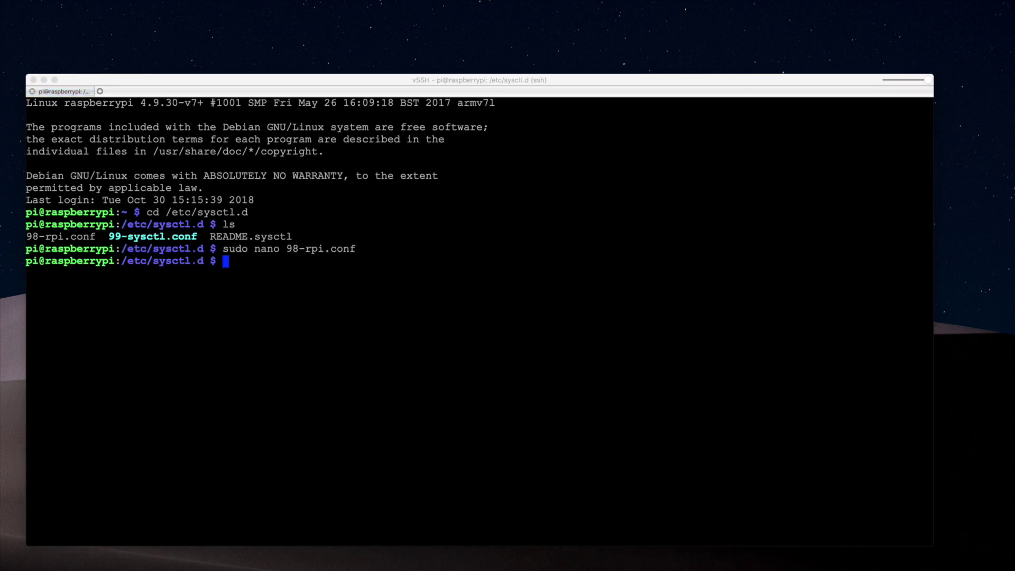
# Run sysctl -a | grep fs.protected to confirm both settings read 1
pyautogui.click(222, 310)
pyautogui.press('super+v')
pyautogui.press('Return')
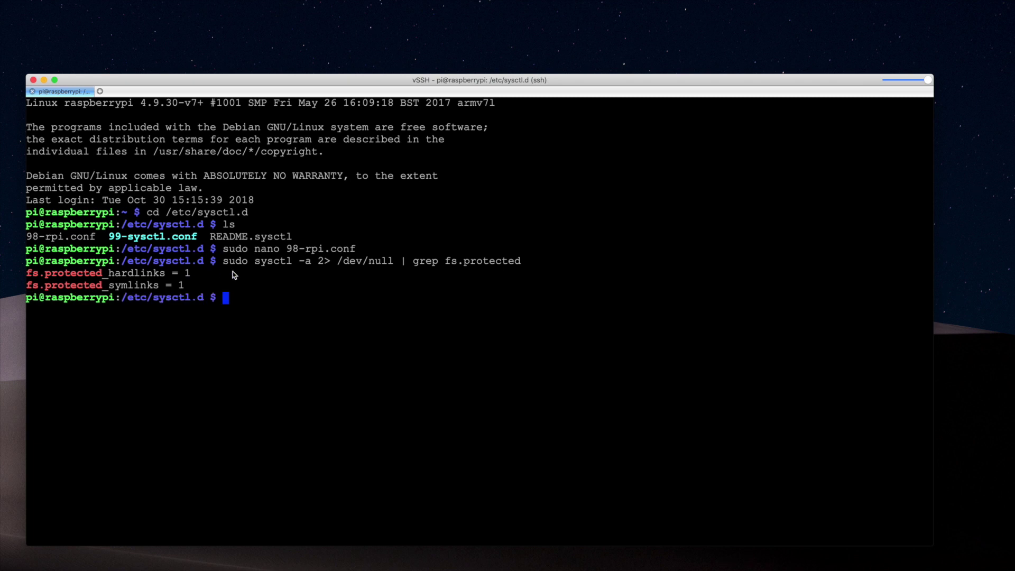
pyautogui.moveTo(223, 261); pyautogui.dragTo(522, 266)
pyautogui.click(235, 303)
# In /boot, enter cgroup_memory=1, then run sudo reboot
pyautogui.write('cd /boot')
pyautogui.press('Return')
pyautogui.write('cgroup_memory-')
pyautogui.press('BackSpace')
pyautogui.write('=1')
pyautogui.press('Return')
pyautogui.write('sudo reboot')
pyautogui.press('Return')
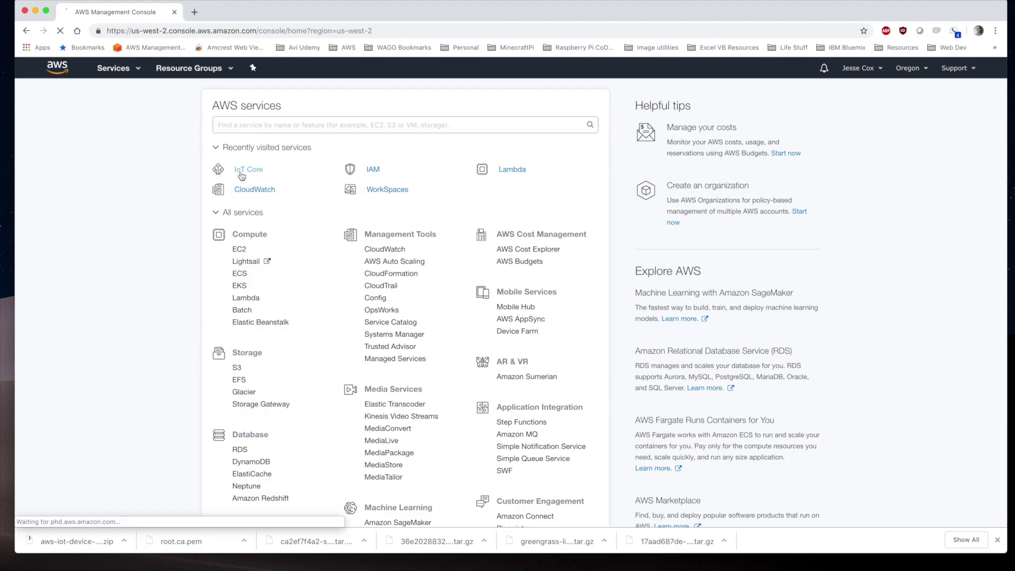
# Go to IoT Core > Greengrass > Groups and start the first group with easy creation
pyautogui.click(253, 174)
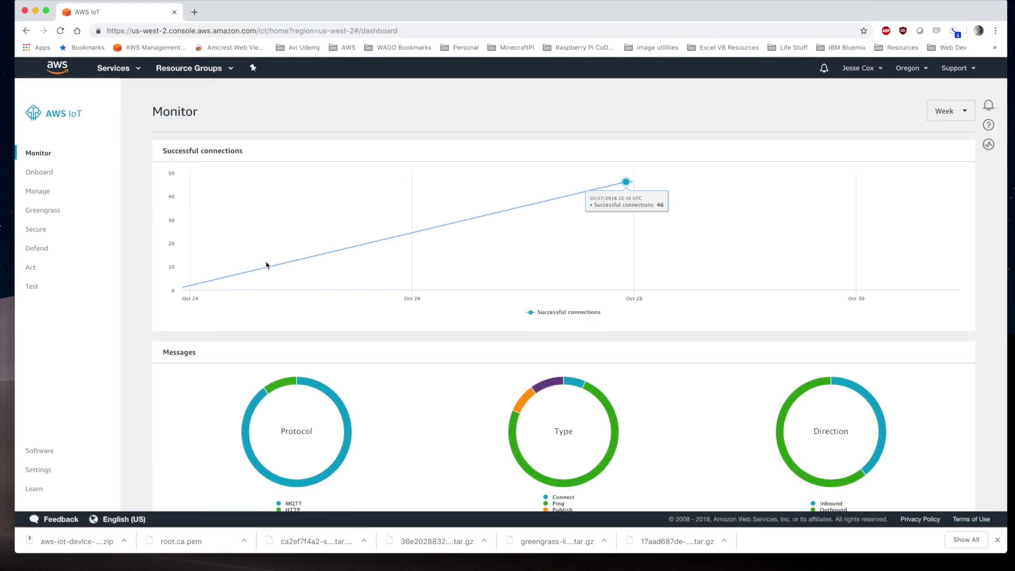
pyautogui.click(44, 211)
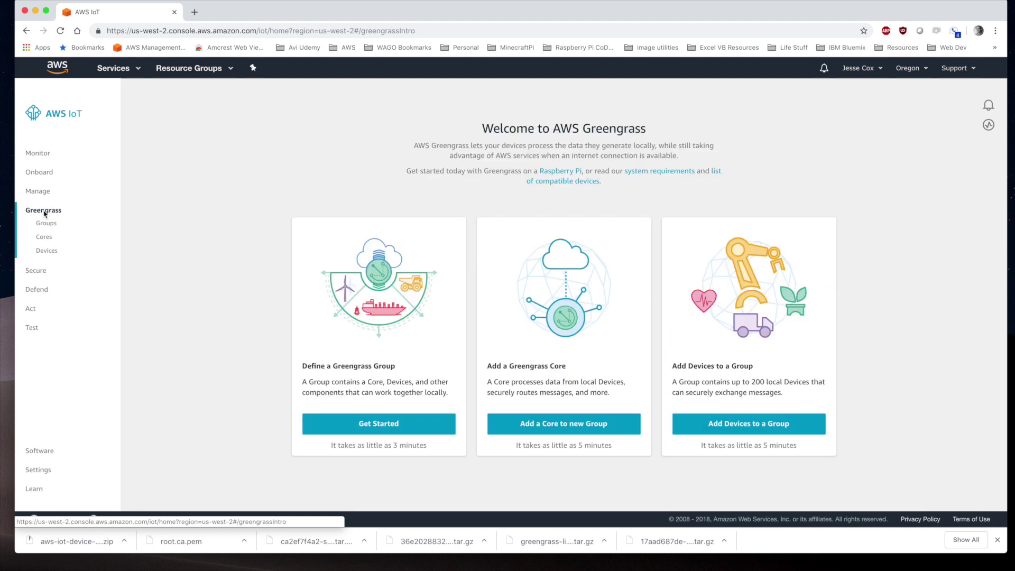
pyautogui.click(43, 224)
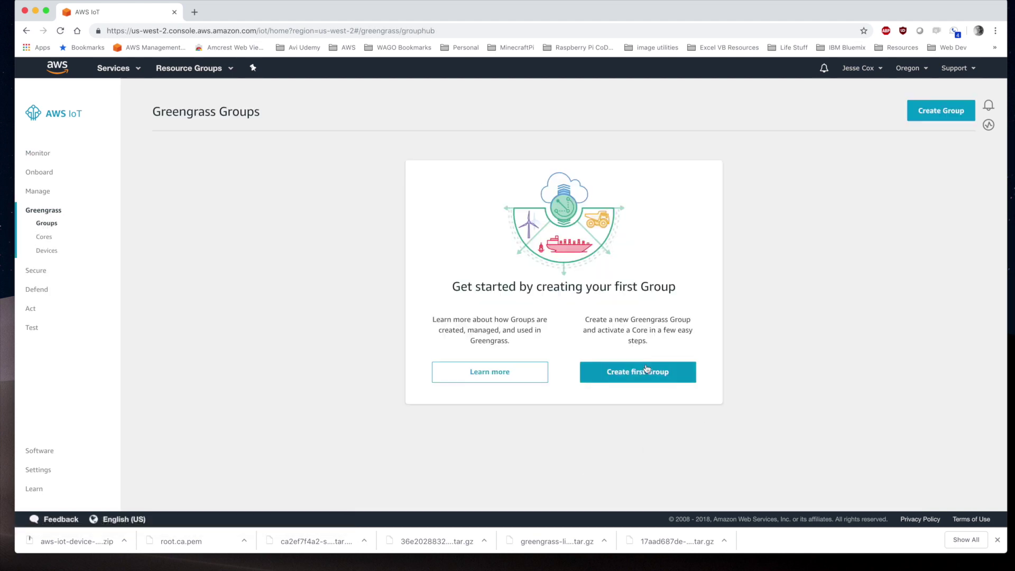
pyautogui.click(646, 372)
pyautogui.click(618, 241)
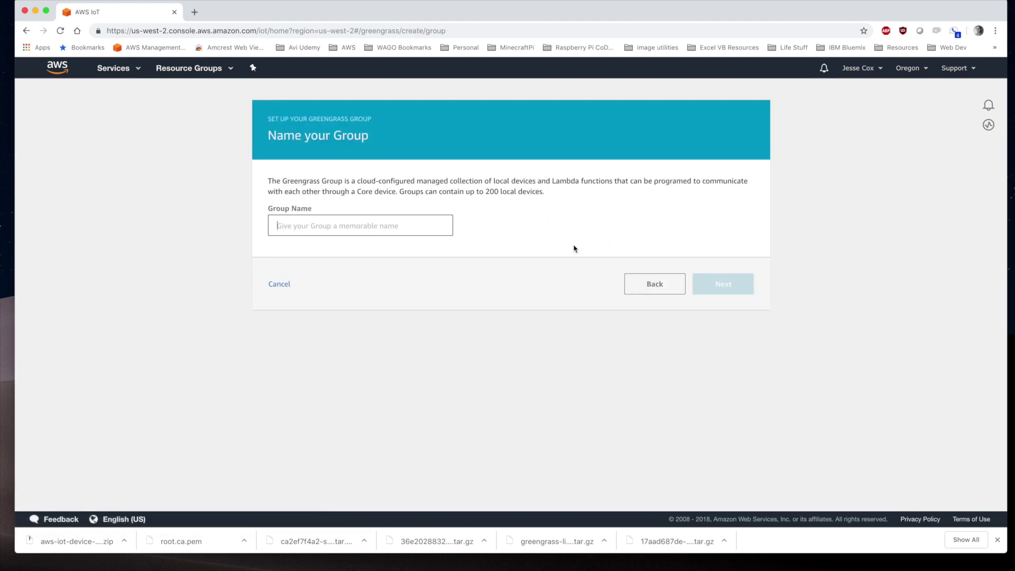
# Name the group CS_GG_Group, keep core name CS_GG_Group_Core, and create both
pyautogui.click(341, 221)
pyautogui.write('CS_')
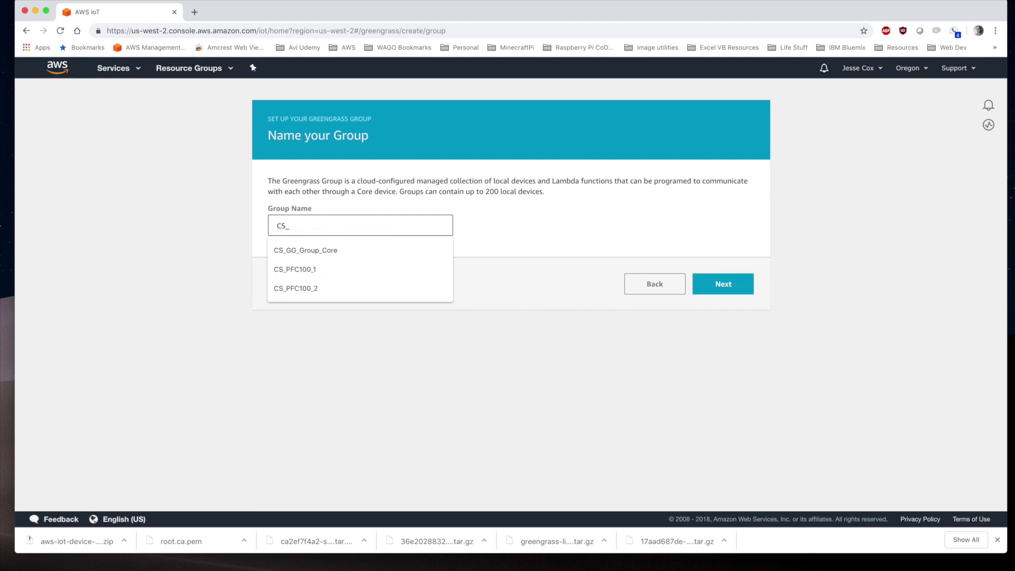
pyautogui.write('GG_Group')
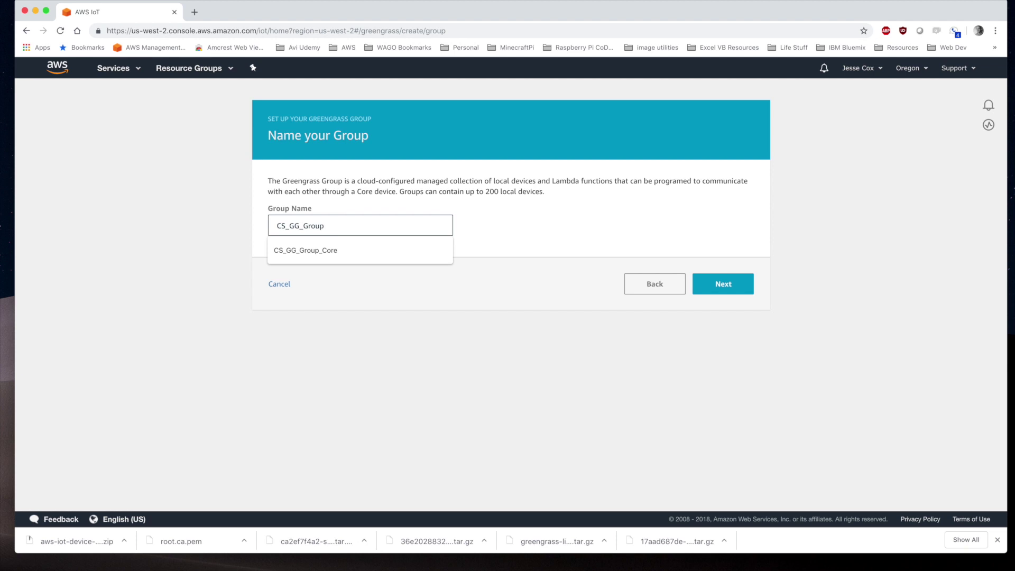
pyautogui.click(738, 288)
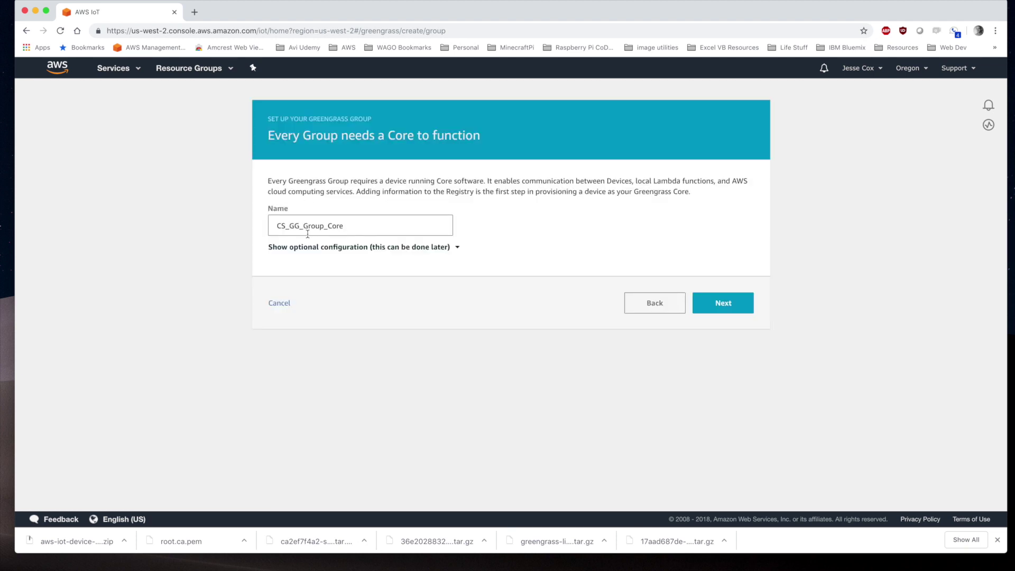
pyautogui.click(715, 302)
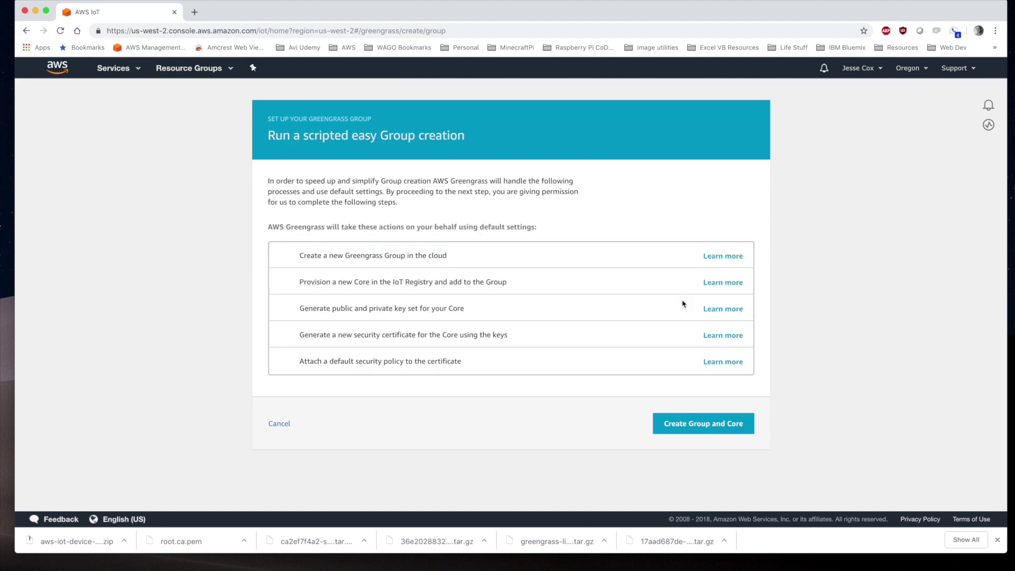
pyautogui.click(699, 424)
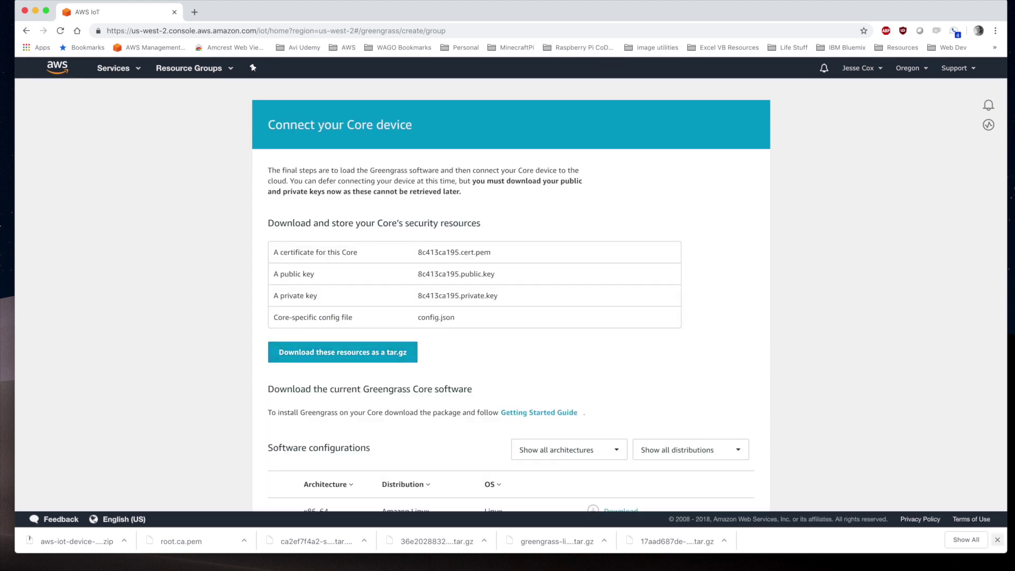
# Download the core's security-resources tar.gz and the Raspbian Jessie ARMv7l Greengrass package
pyautogui.click(997, 539)
pyautogui.click(332, 352)
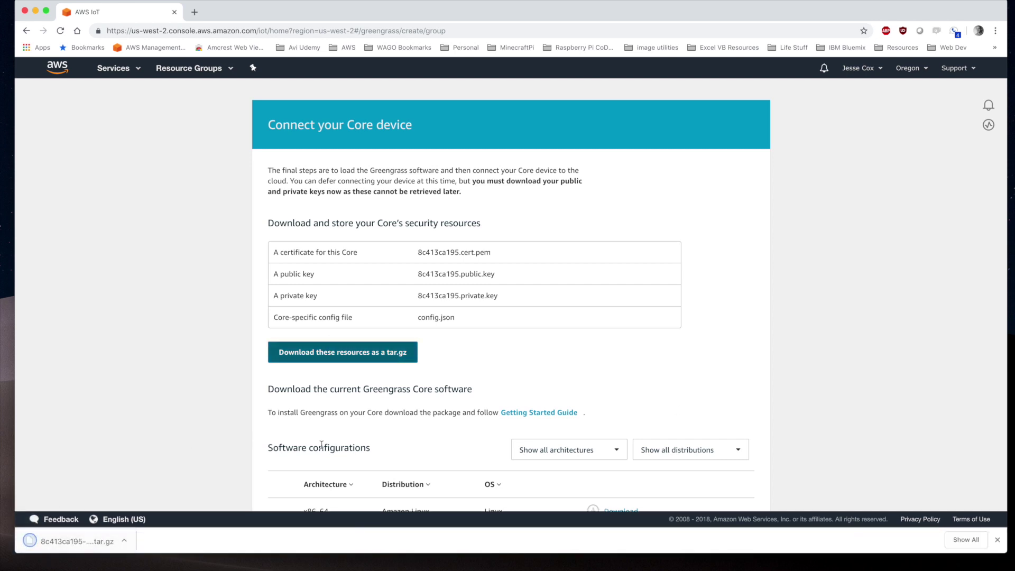
pyautogui.scroll(-5, 335, 439)
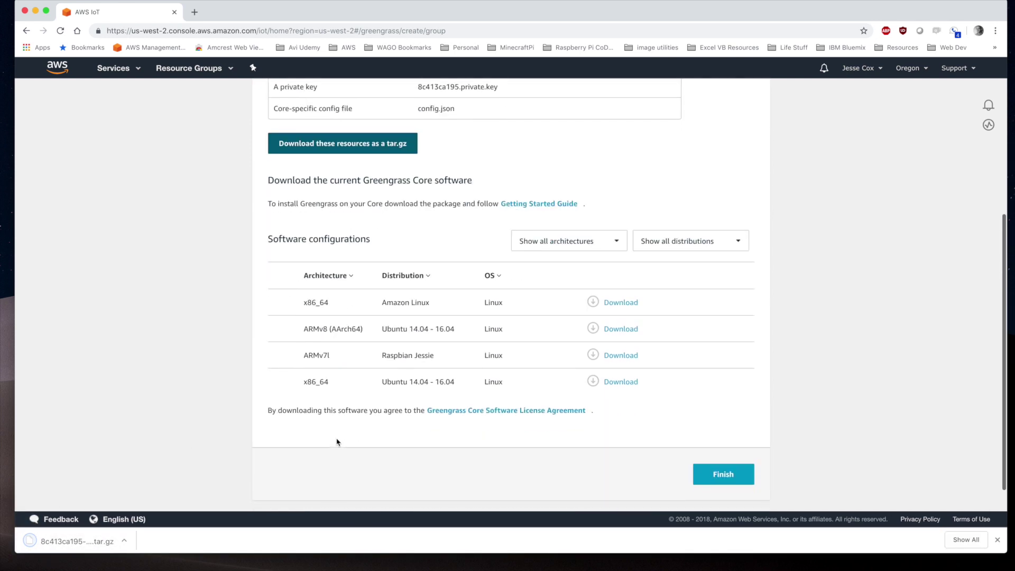
pyautogui.click(630, 358)
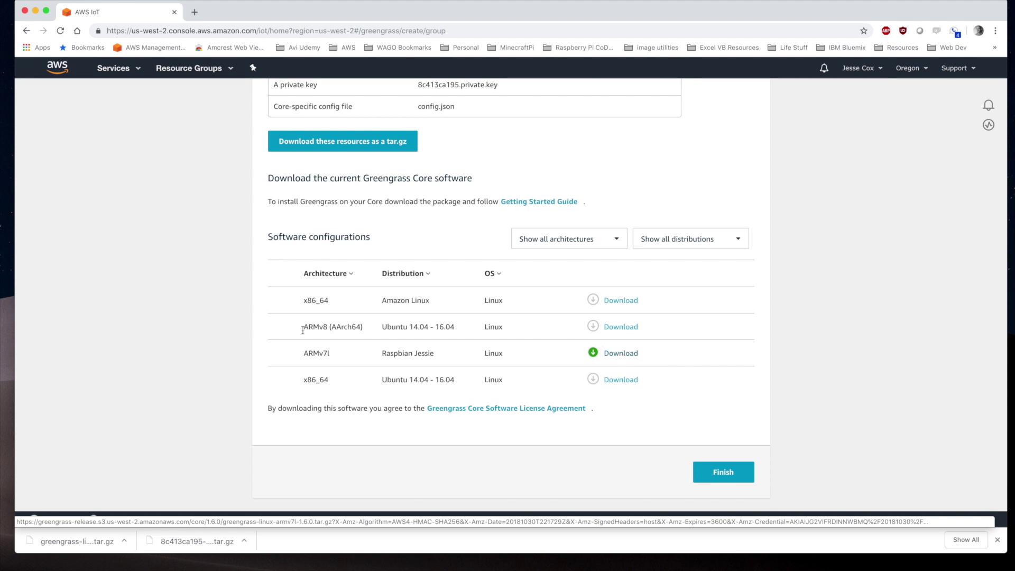
pyautogui.press('super+Tab')
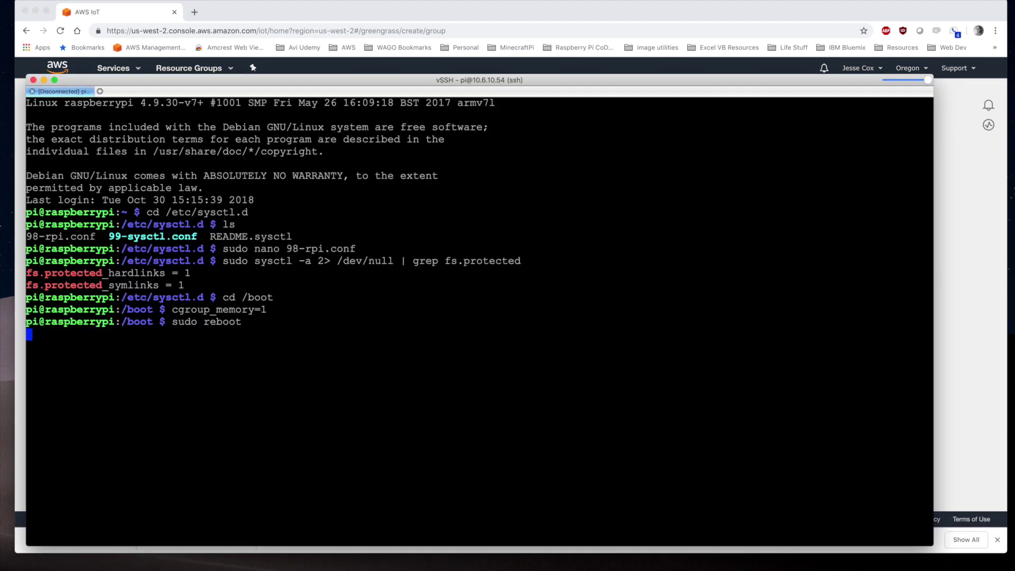
pyautogui.rightClick(58, 95)
pyautogui.click(89, 168)
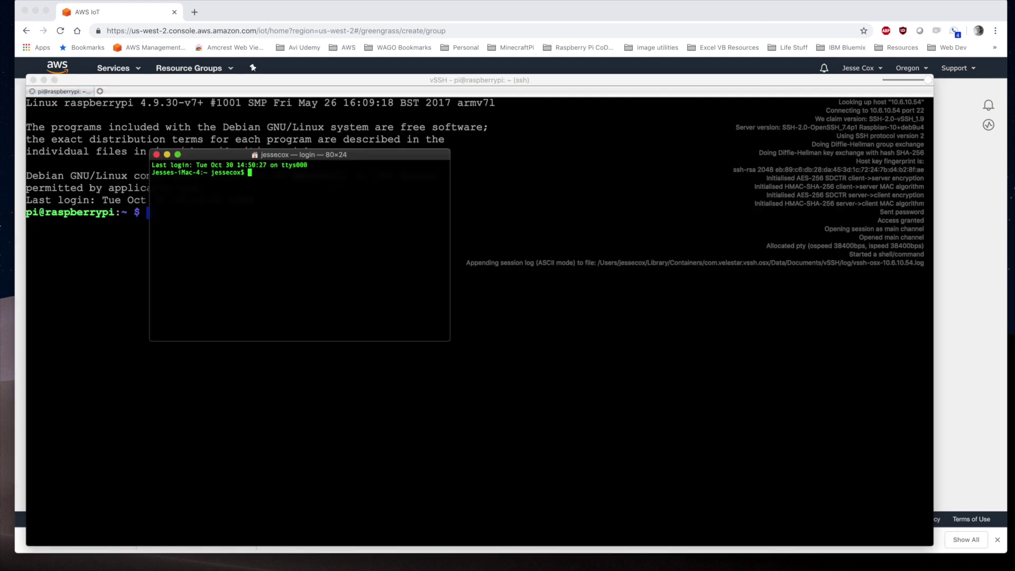
pyautogui.press('super+equal')
pyautogui.press('super+equal')
pyautogui.press('super+equal')
pyautogui.press('super+equal')
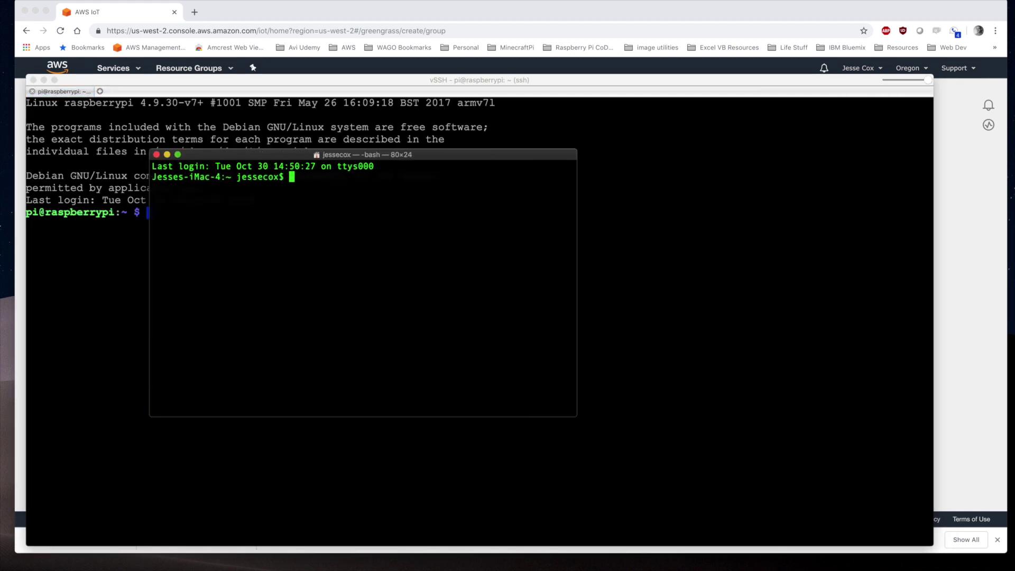
pyautogui.write('scp Downloads/')
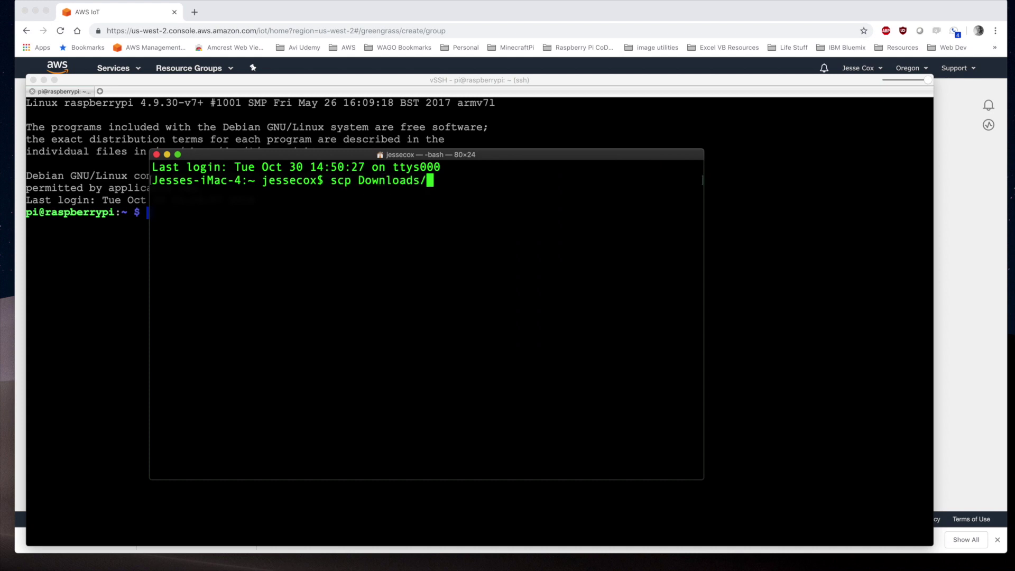
pyautogui.write('* pi@10.6.10.54:/')
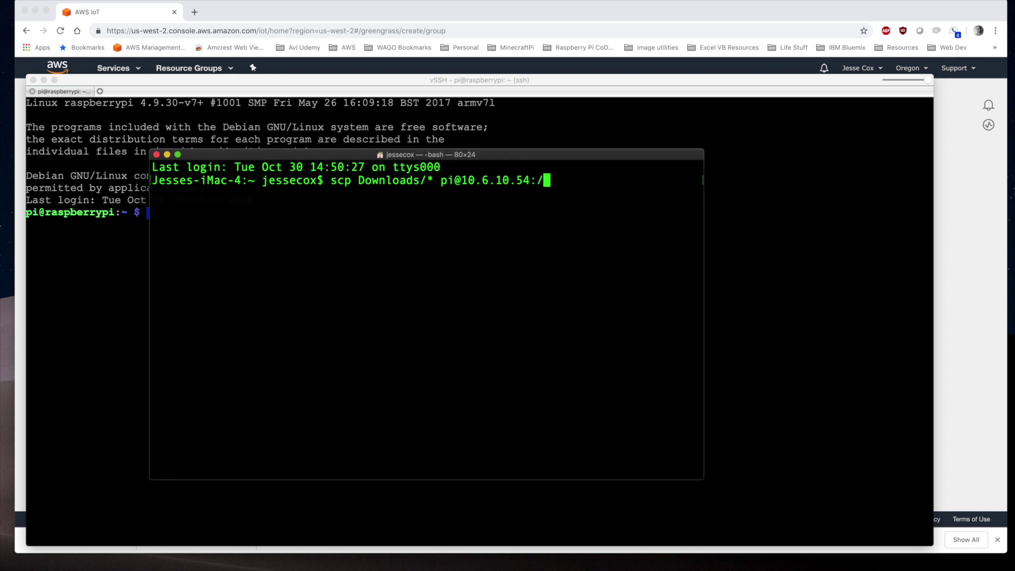
pyautogui.write('home/pi/')
pyautogui.press('Return')
pyautogui.press('Return')
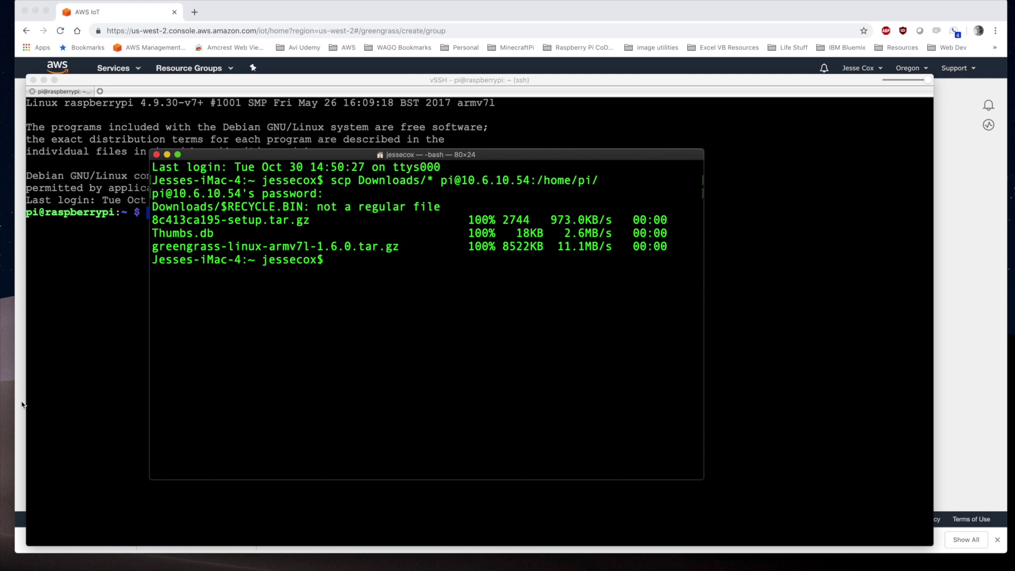
pyautogui.click(155, 213)
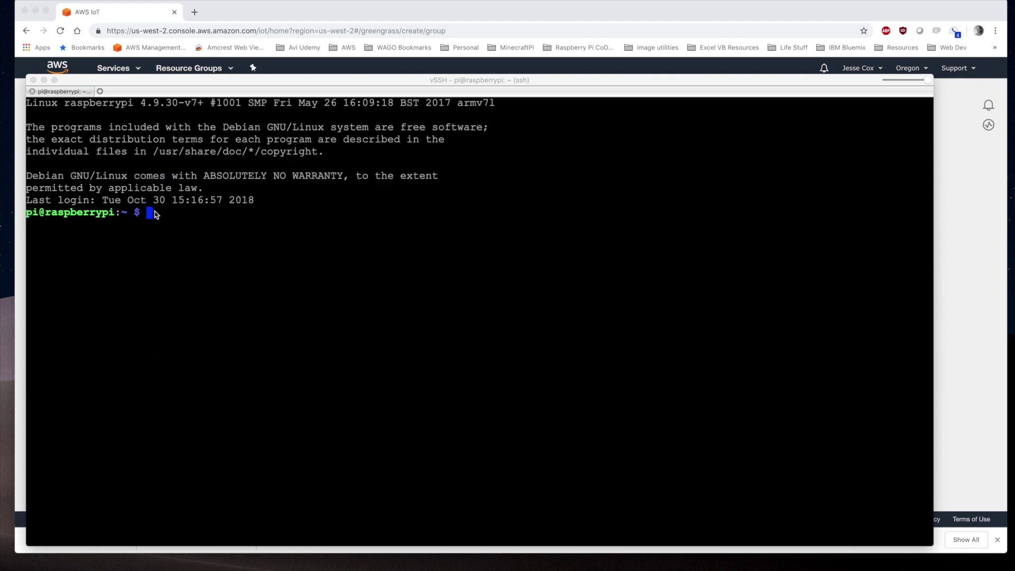
# Extract the Greengrass software archive to / with sudo tar -xzvf
pyautogui.click(155, 213)
pyautogui.write('ls')
pyautogui.press('Return')
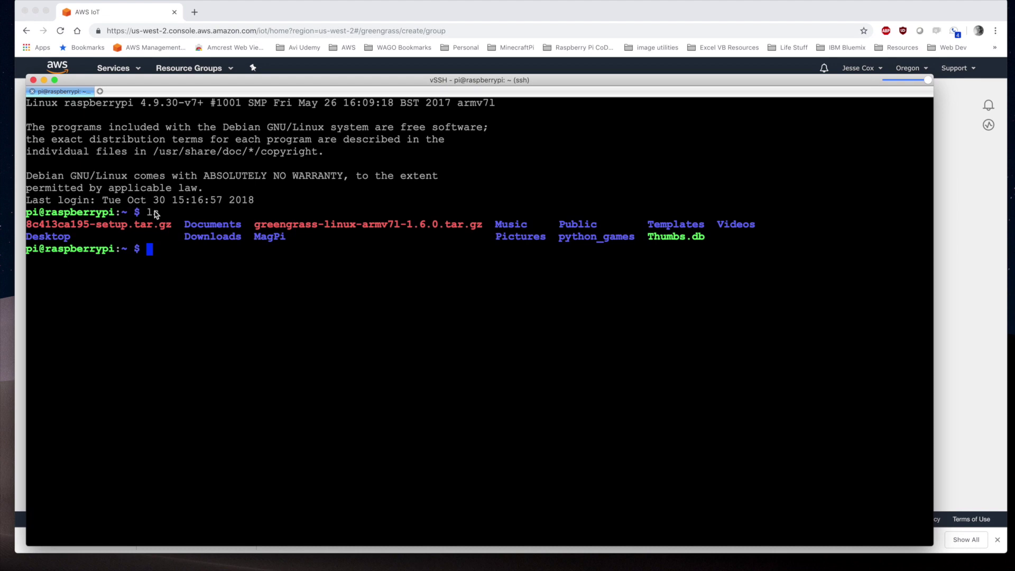
pyautogui.write('sudo tar -xzvf g')
pyautogui.press('Tab')
pyautogui.write('-C /')
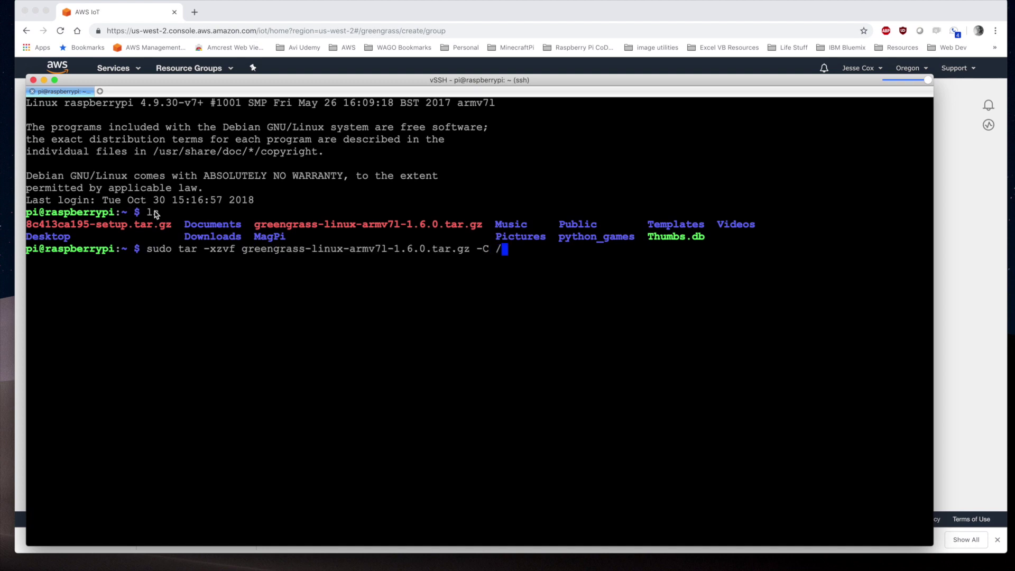
pyautogui.press('Return')
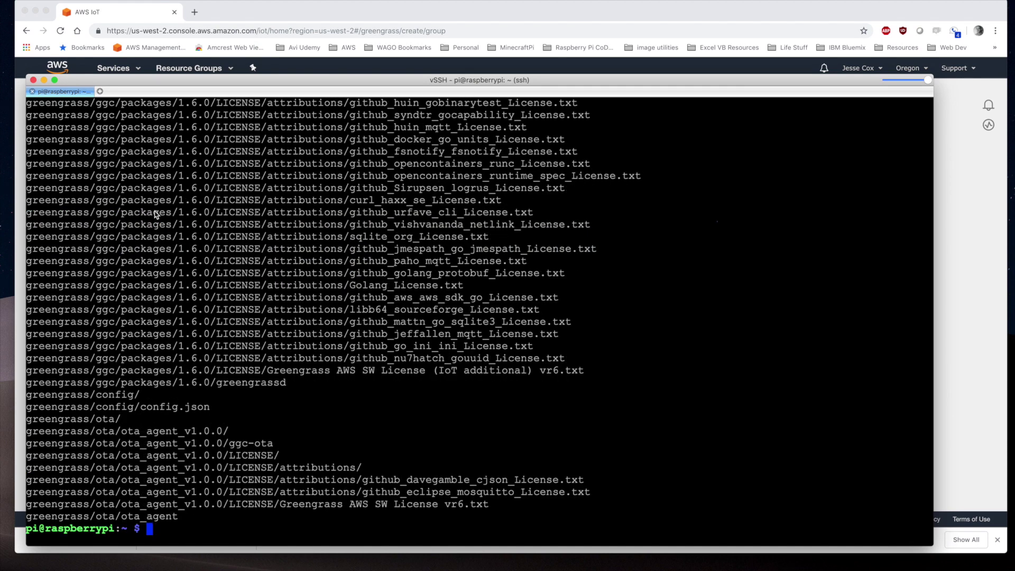
# Extract the security setup archive into /greengrass/ with sudo tar -xzvf
pyautogui.write('clear')
pyautogui.press('Return')
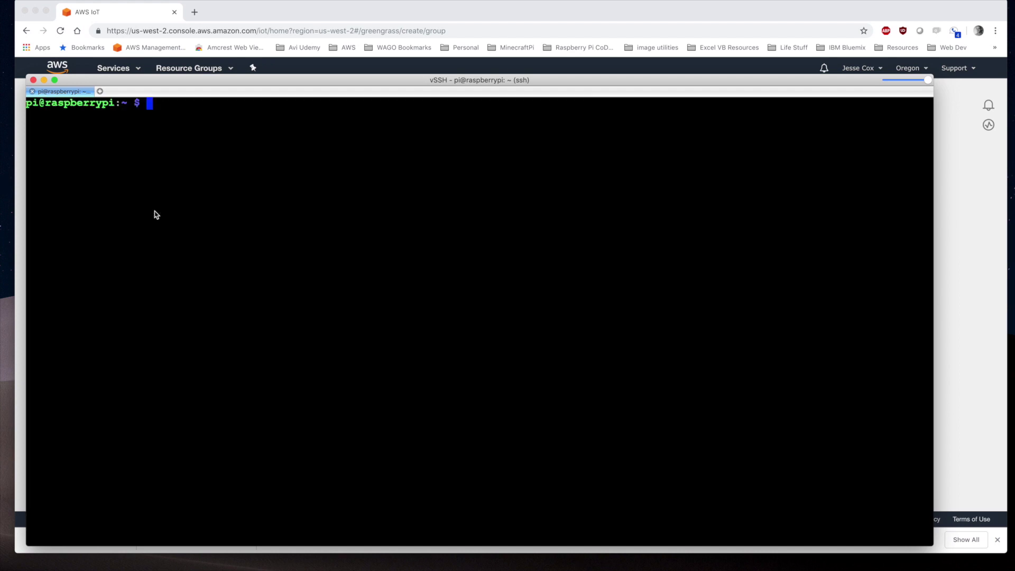
pyautogui.write('ls')
pyautogui.press('Return')
pyautogui.write('sudo ')
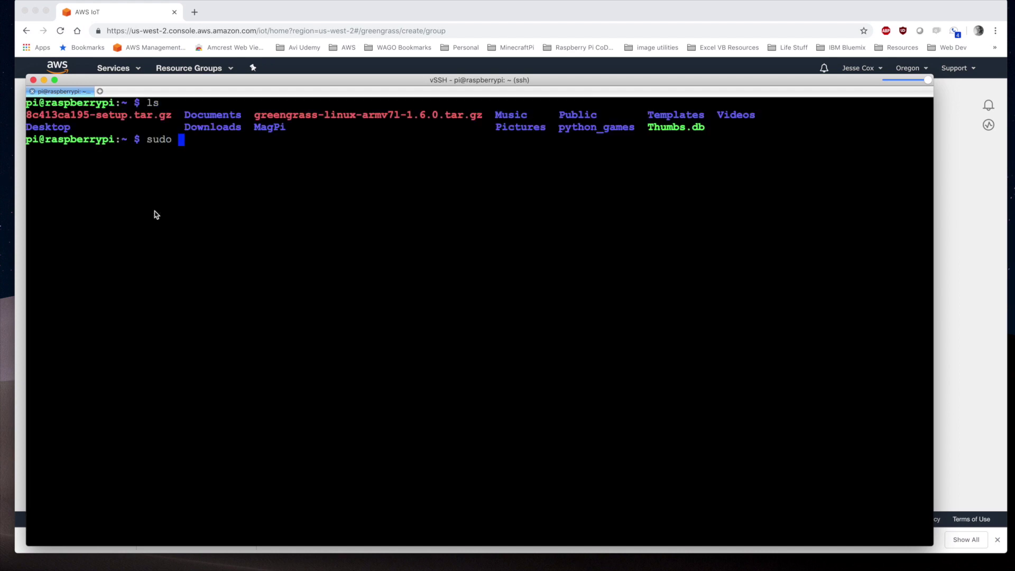
pyautogui.write('tar -xzvf 8')
pyautogui.press('Tab')
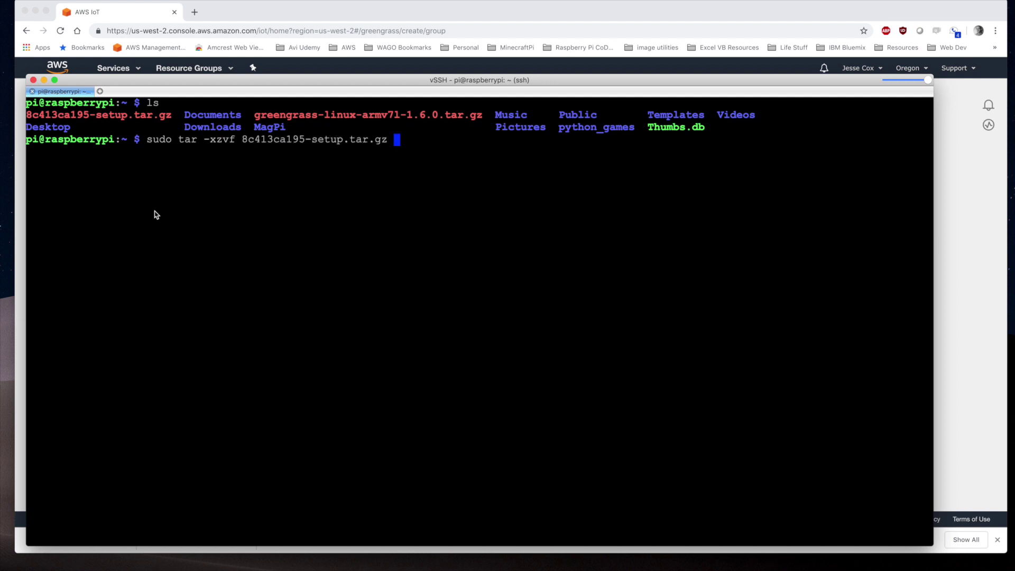
pyautogui.write('-C /greengrass/')
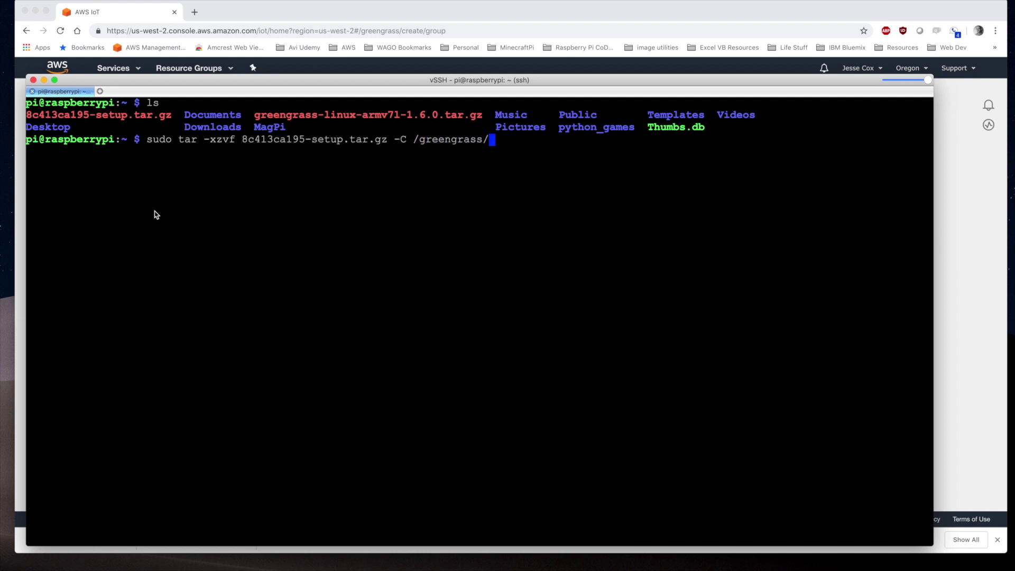
pyautogui.press('Return')
# Move into /greengrass, list it, and enter the certs folder
pyautogui.write('cd /g')
pyautogui.press('Tab')
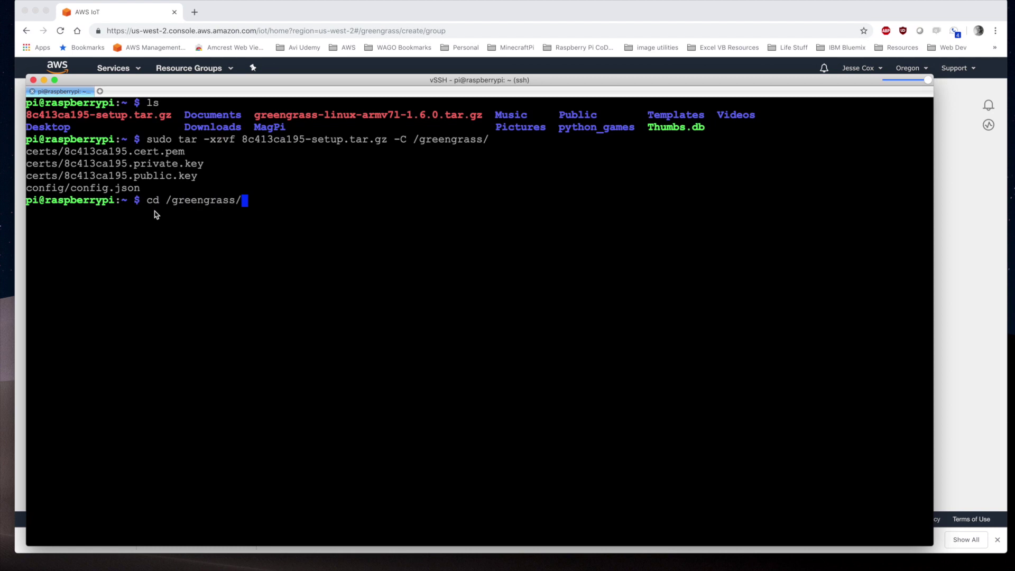
pyautogui.press('Return')
pyautogui.write('ls')
pyautogui.press('Return')
pyautogui.write('cd cer')
pyautogui.press('Tab')
pyautogui.press('Return')
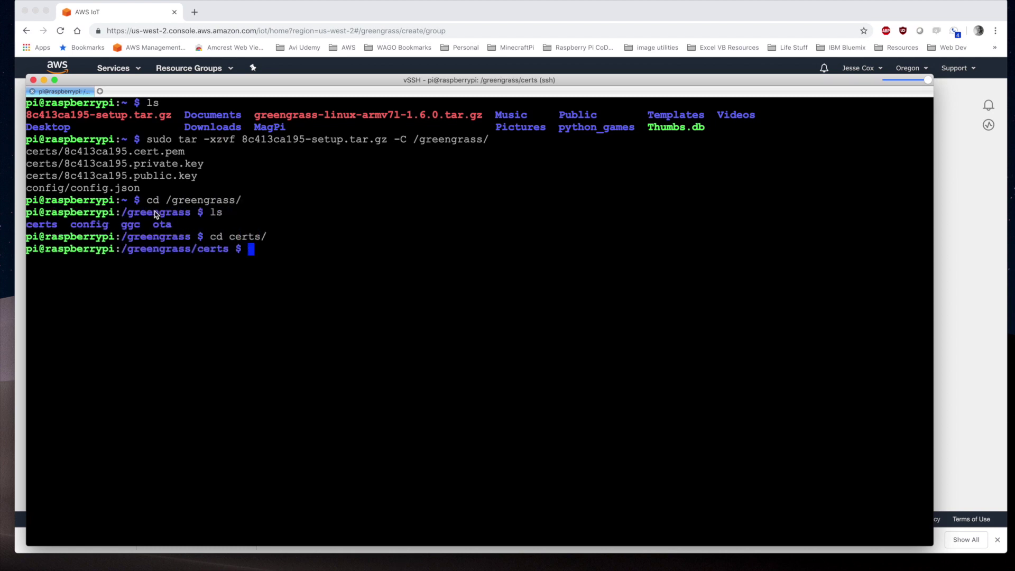
pyautogui.write('ls')
pyautogui.press('Return')
# Download the root CA certificate into certs as root.ca.pem
pyautogui.press('super+Tab')
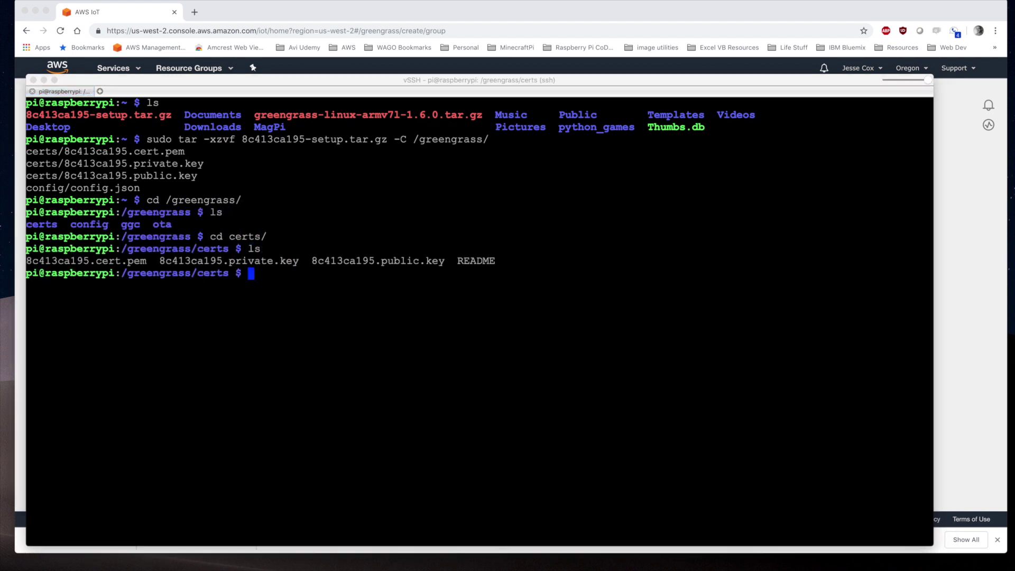
pyautogui.press('super+Tab')
pyautogui.write('sudo wget -O root.ca.pem http://www.symantec.com/content/en/us/enterprise/verisign/roots/VeriSign-Class%203-Public-Primary-Certification-Authority-G5.pem')
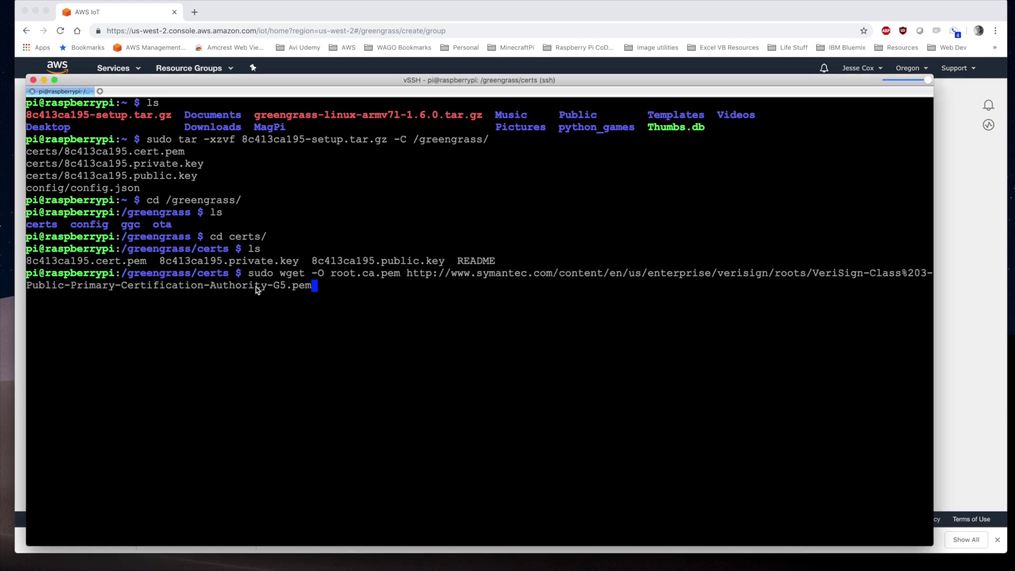
pyautogui.moveTo(333, 275); pyautogui.dragTo(400, 278)
pyautogui.click(328, 292)
pyautogui.press('Return')
pyautogui.write('ls')
pyautogui.press('Return')
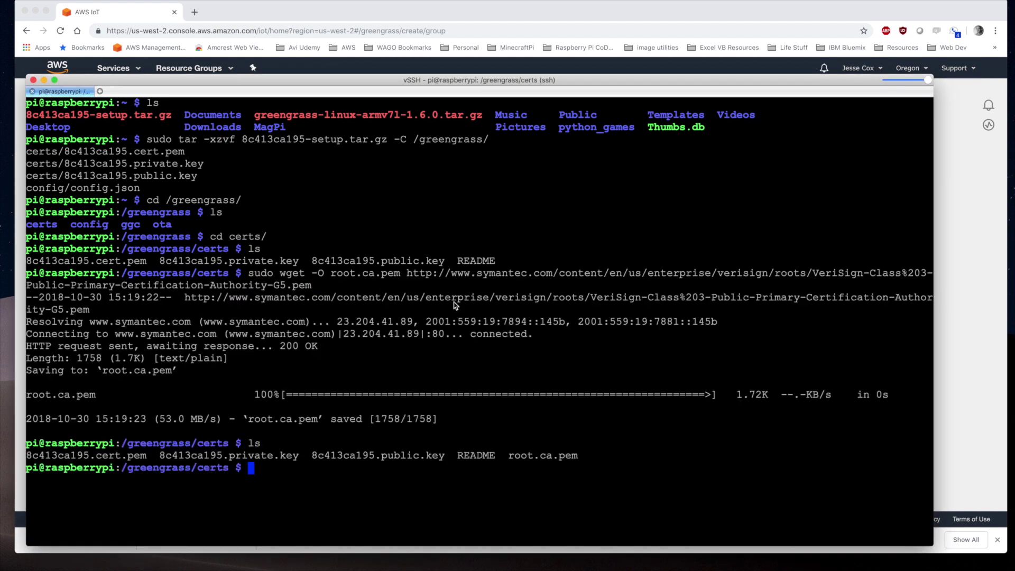
# Check the contents of root.ca.pem in nano
pyautogui.moveTo(509, 456); pyautogui.dragTo(577, 462)
pyautogui.click(346, 471)
pyautogui.write('sudo nano root.ca.pem')
pyautogui.press('Return')
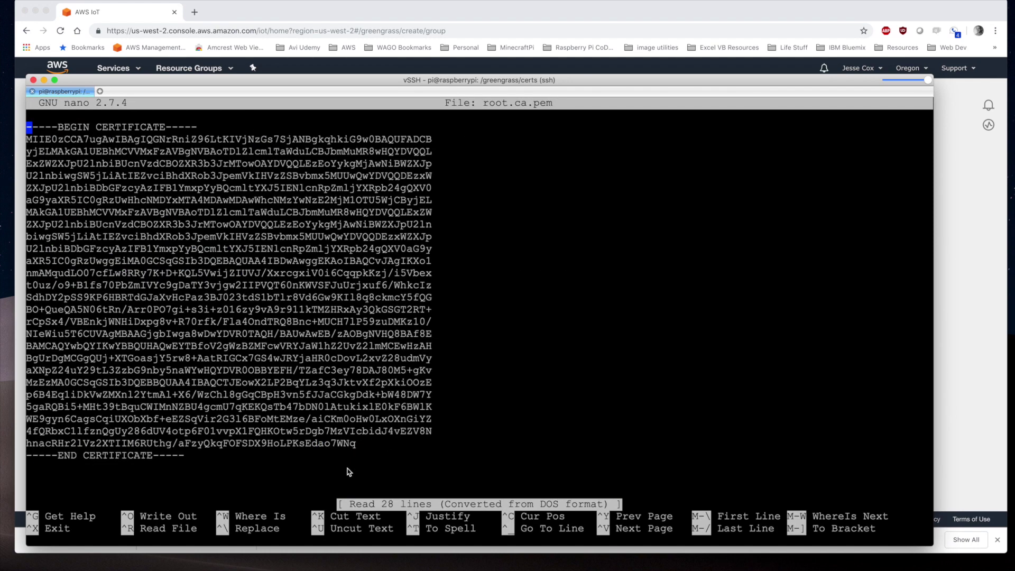
pyautogui.hotkey('ctrl', 'x')
# Return home, list it, then change to /greengrass/ggc/core
pyautogui.write('cd ~')
pyautogui.press('Return')
pyautogui.write('ls')
pyautogui.press('Return')
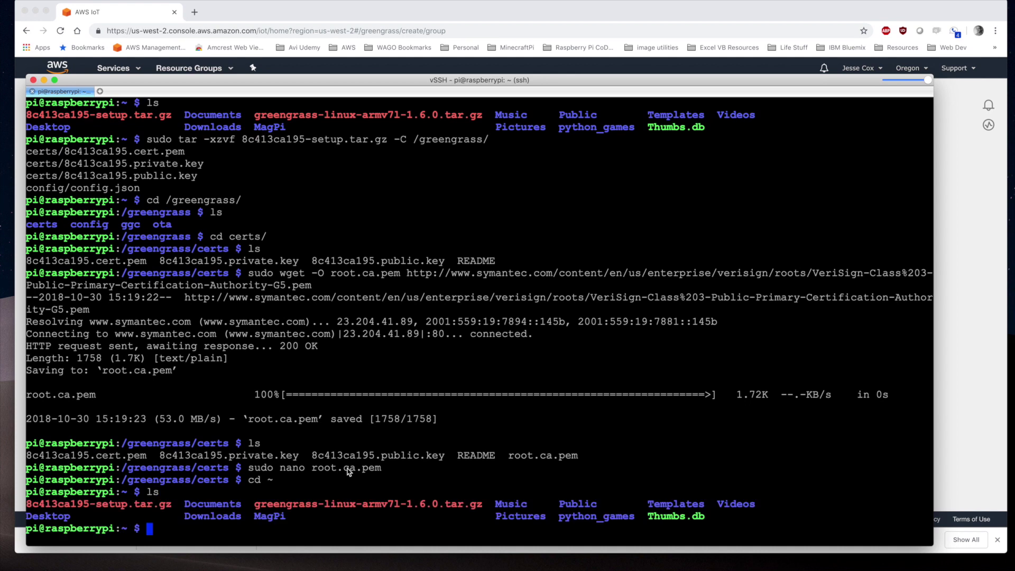
pyautogui.write('cd /greengrass/')
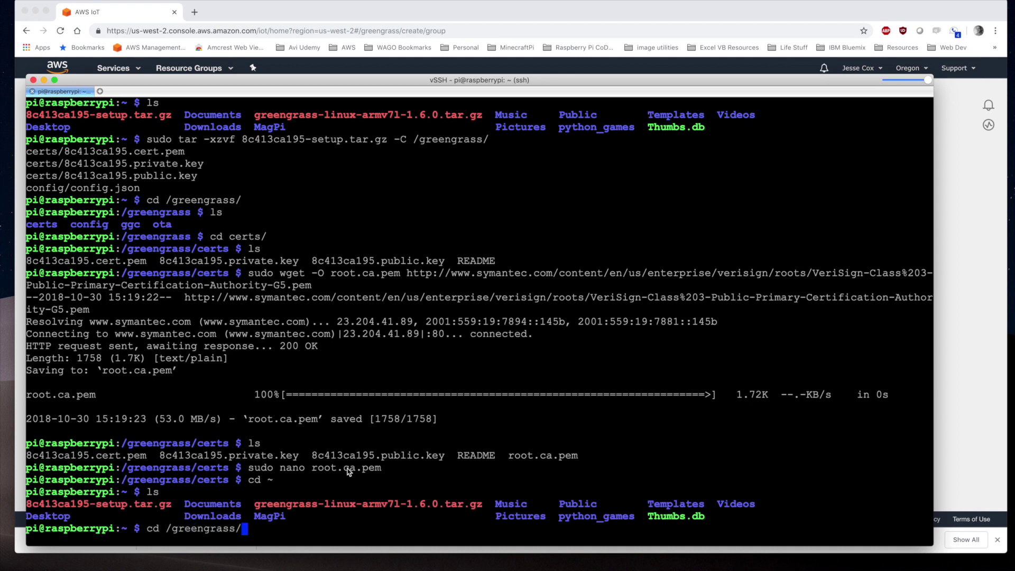
pyautogui.write('ggc/core')
pyautogui.press('Return')
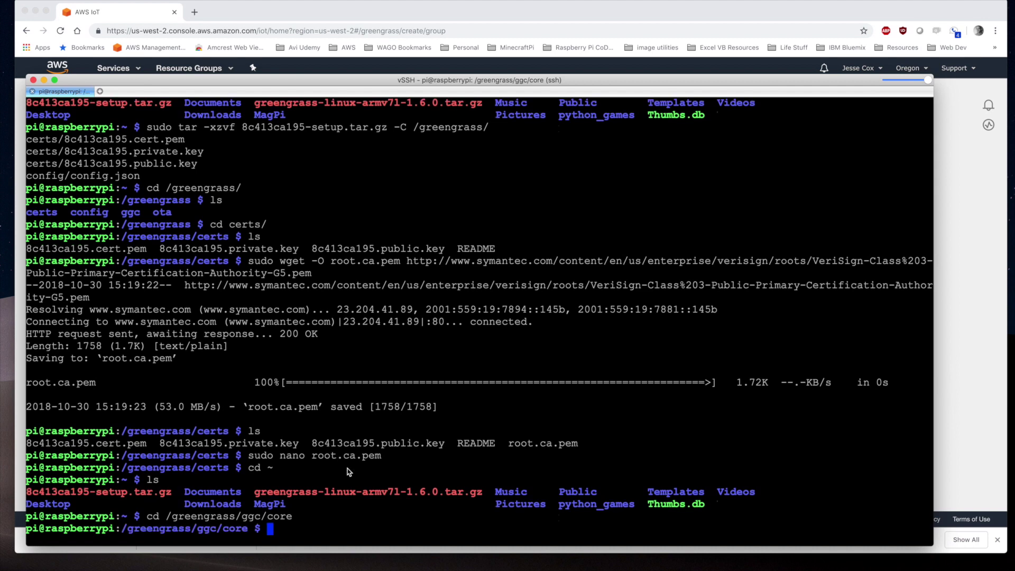
# Start greengrassd (PID 1006) and confirm it is running with ps -a
pyautogui.hotkey('ctrl', 'l')
pyautogui.write('sudo ./greengrassd start')
pyautogui.press('Return')
pyautogui.doubleClick(316, 248)
pyautogui.click(304, 258)
pyautogui.write('ps -a')
pyautogui.press('Return')
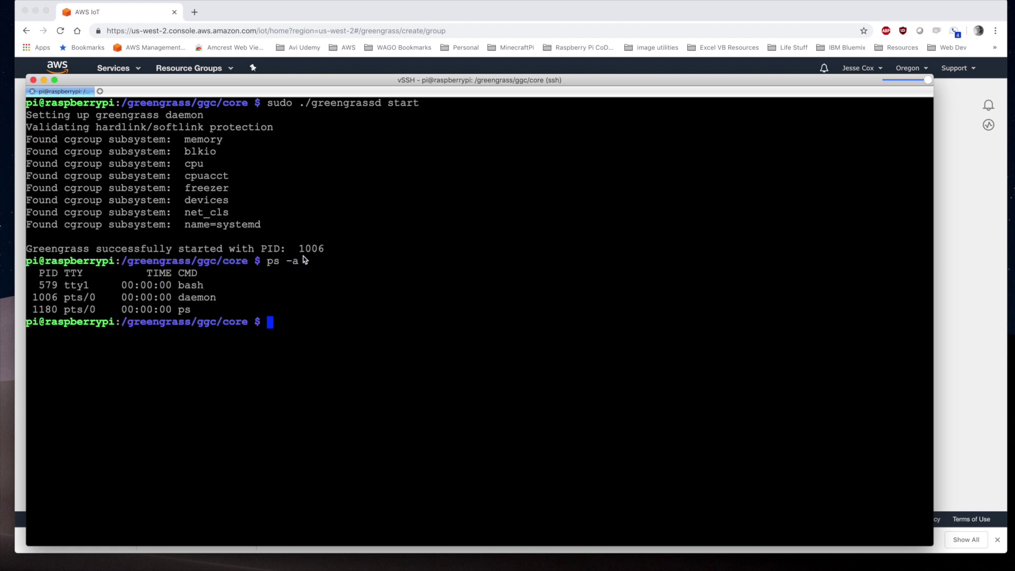
pyautogui.click(976, 238)
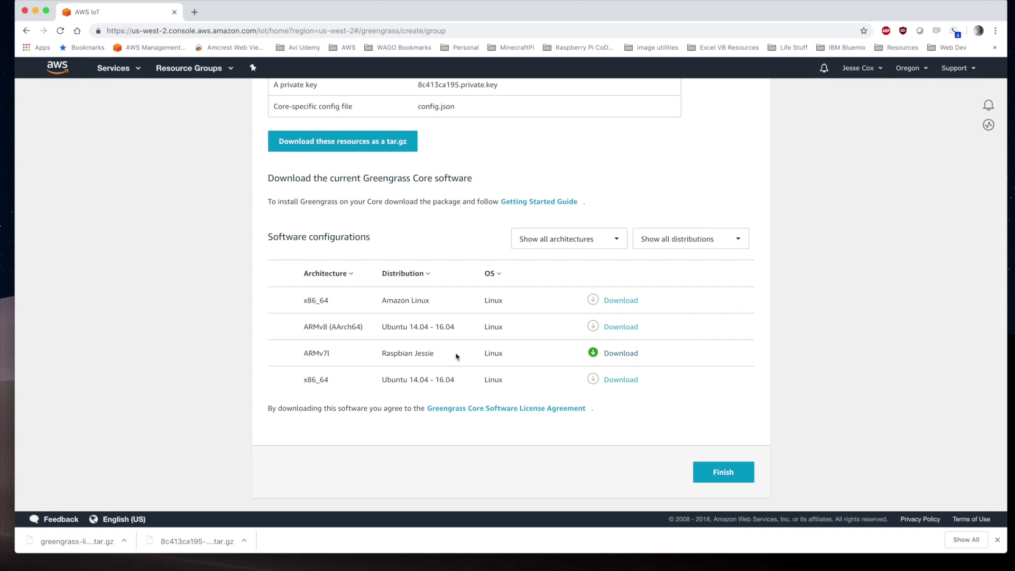
# Finish CS_GG_Group and deploy it with automatic core endpoint detection
pyautogui.click(712, 468)
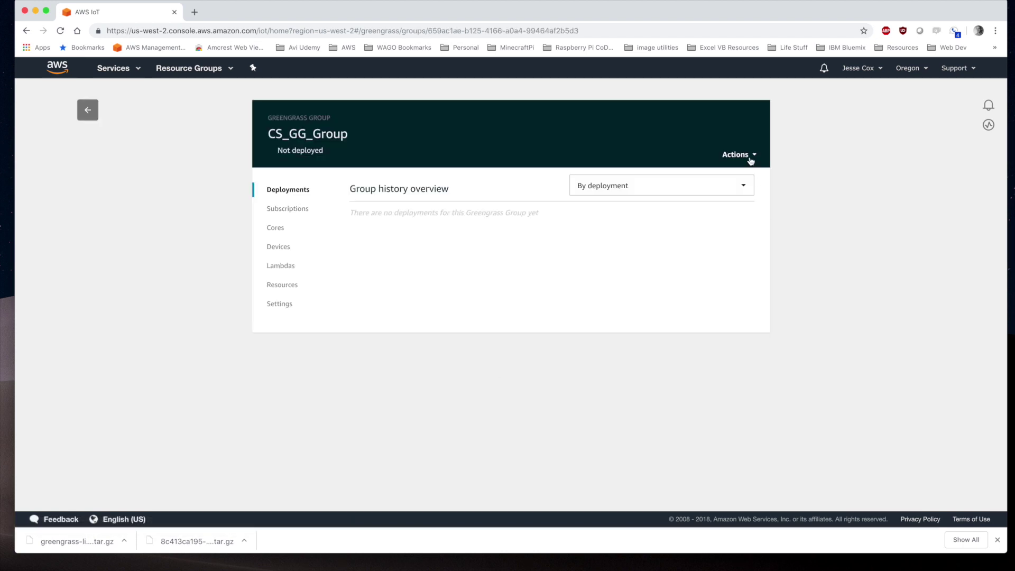
pyautogui.click(753, 155)
pyautogui.click(709, 171)
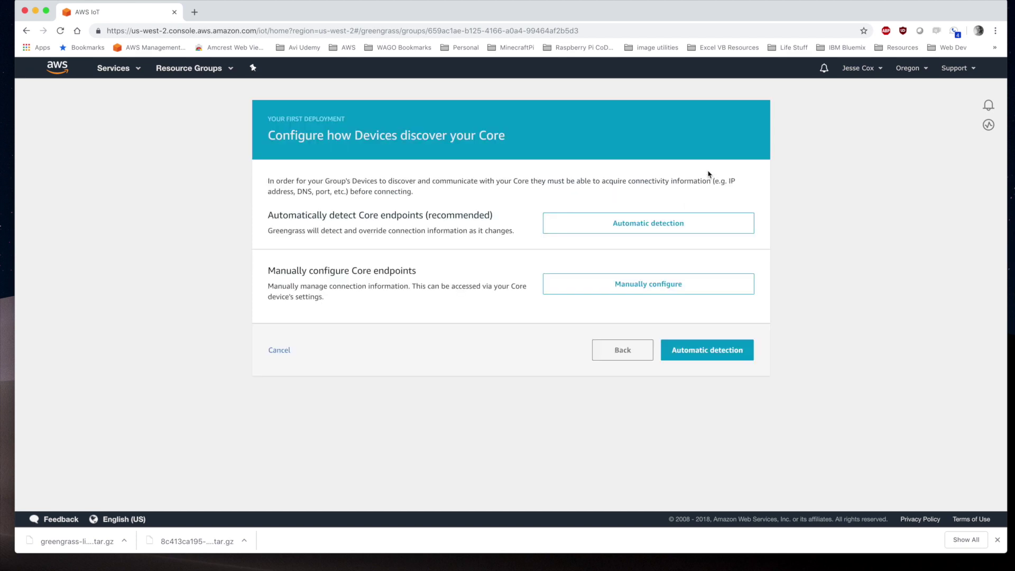
pyautogui.click(632, 228)
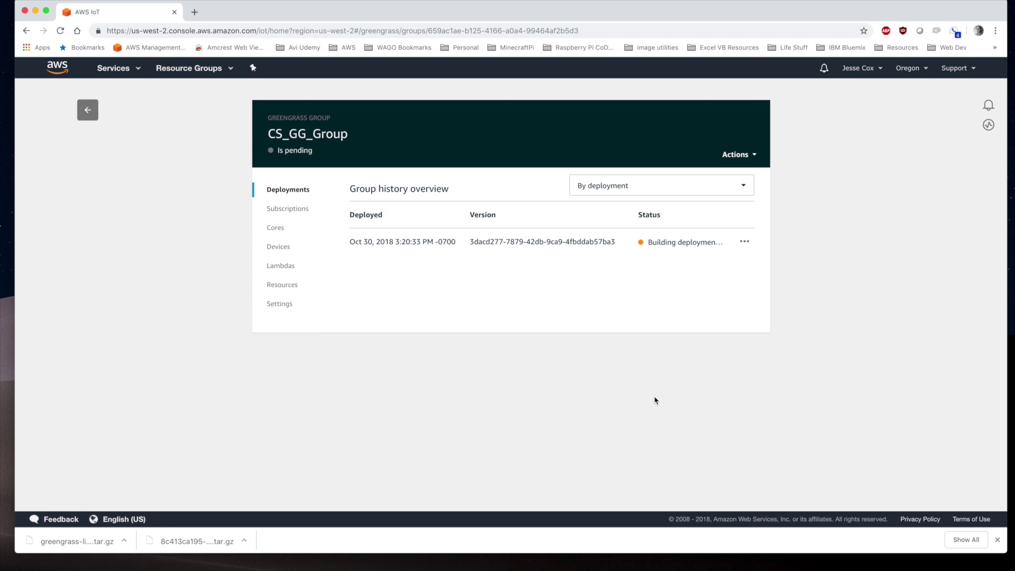
# Open CS_GG_Group_Core's Connectivity tab from the group's cores
pyautogui.click(279, 304)
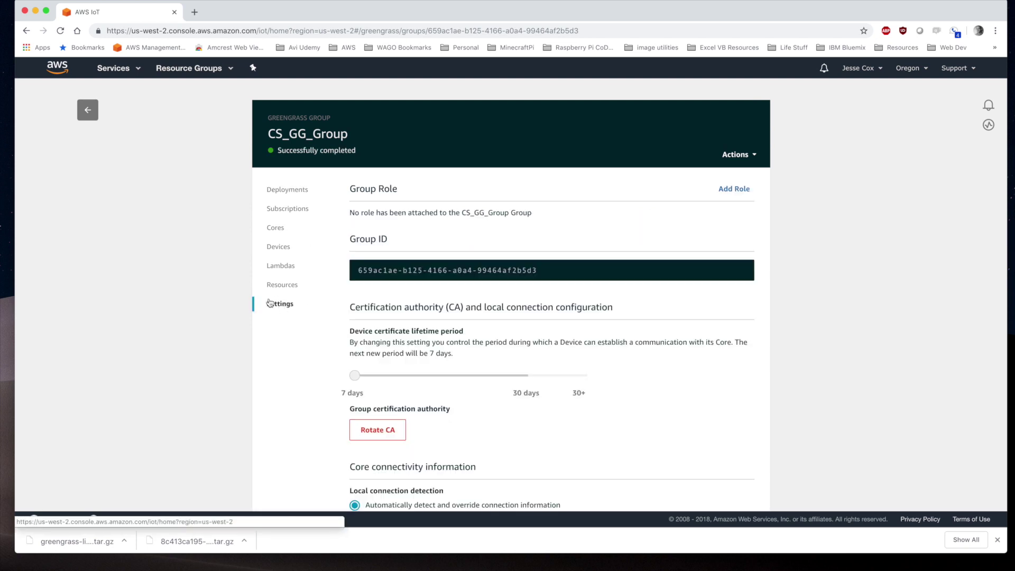
pyautogui.scroll(-3, 358, 369)
pyautogui.click(385, 384)
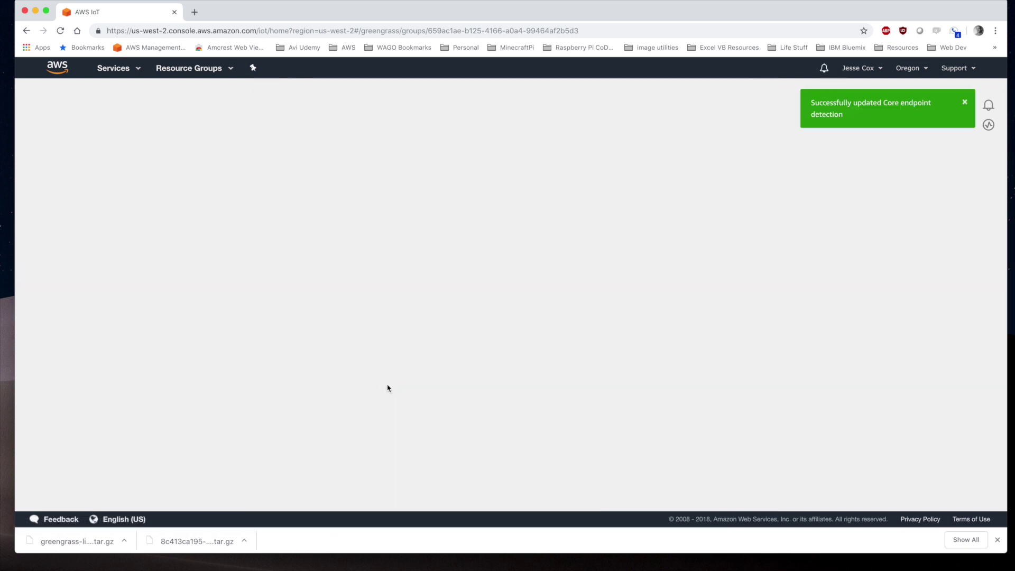
pyautogui.click(370, 245)
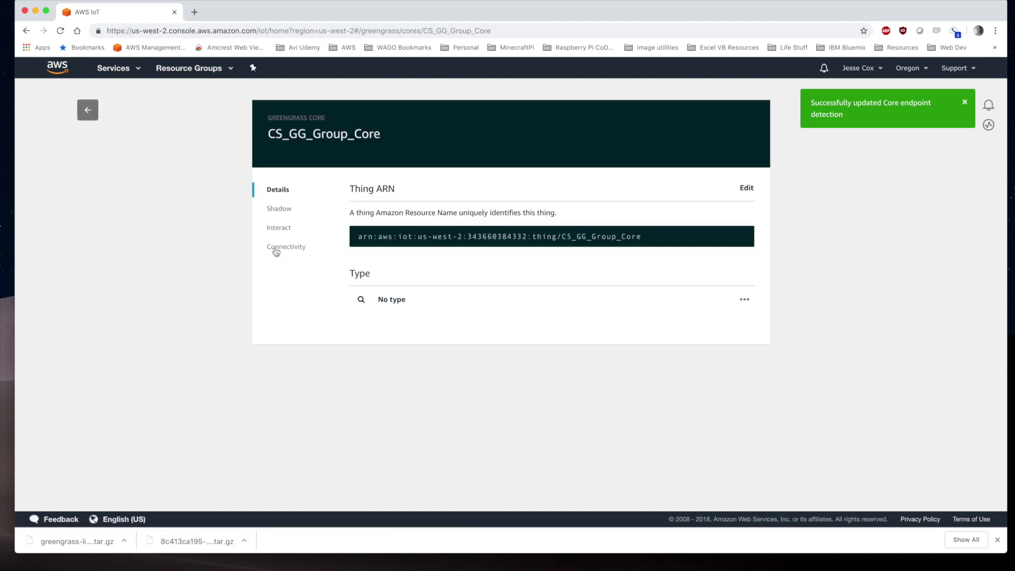
pyautogui.click(277, 248)
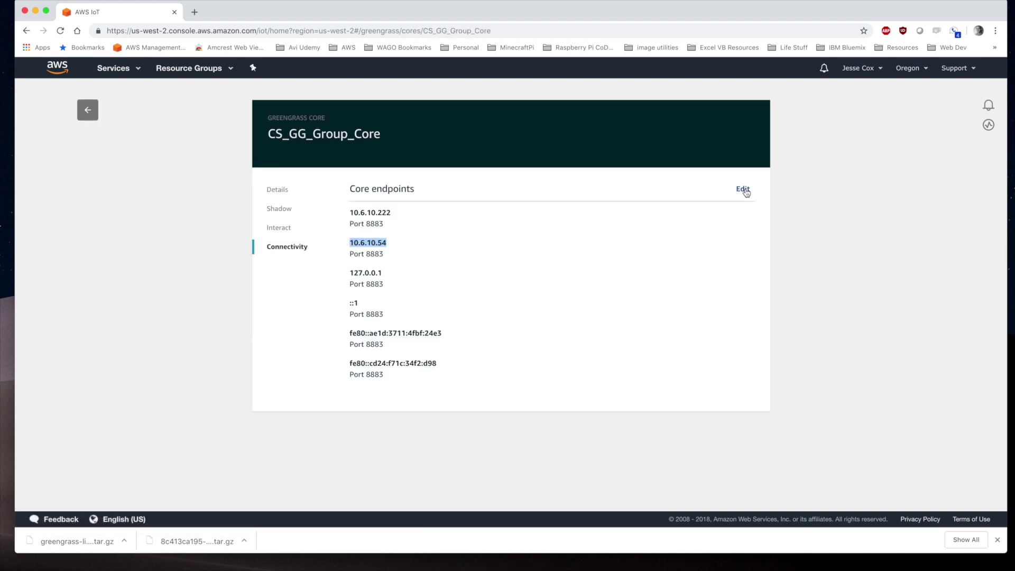
# Trim the core endpoints to only 10.6.10.54 on port 8883, then check the Thing ARN
pyautogui.click(743, 190)
pyautogui.scroll(-1, 328, 338)
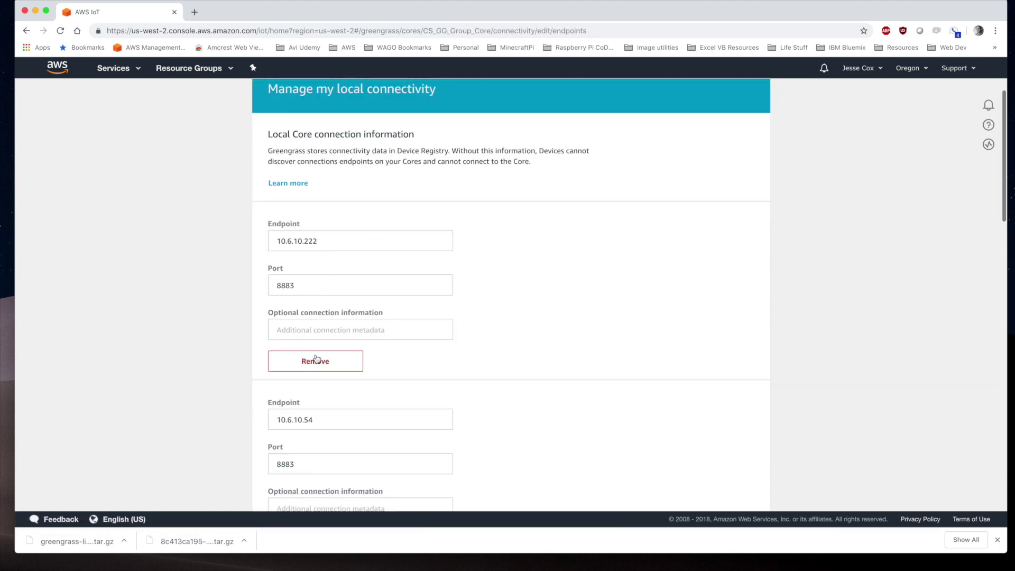
pyautogui.scroll(-7, 316, 354)
pyautogui.click(316, 370)
pyautogui.click(319, 370)
pyautogui.click(319, 369)
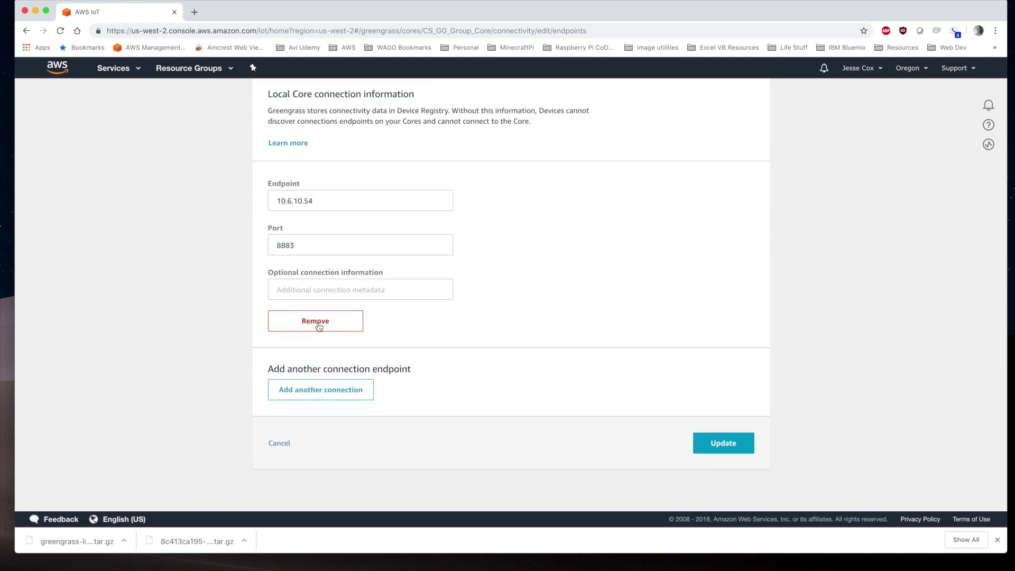
pyautogui.rightClick(322, 323)
pyautogui.click(607, 350)
pyautogui.click(739, 445)
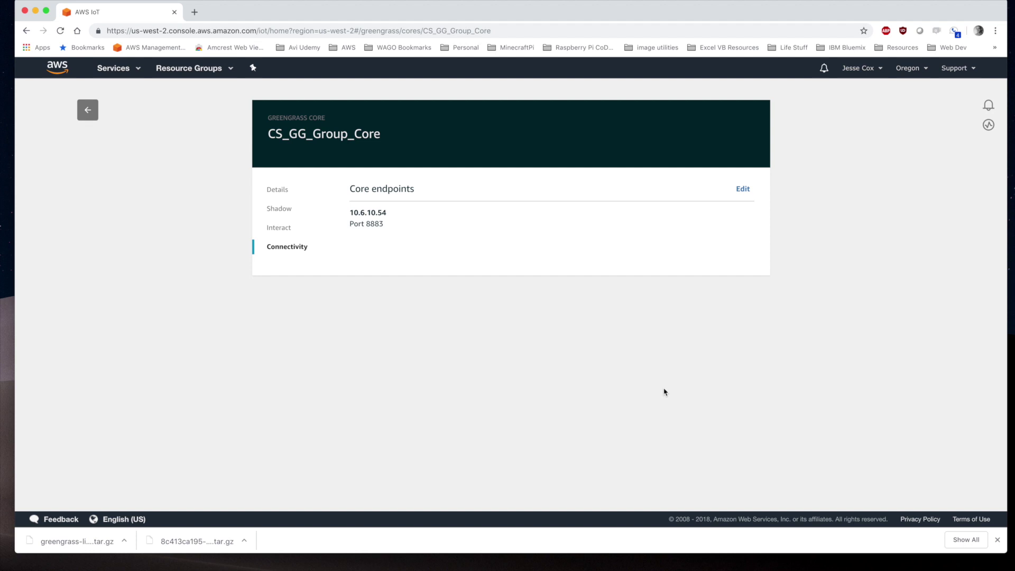
pyautogui.click(276, 193)
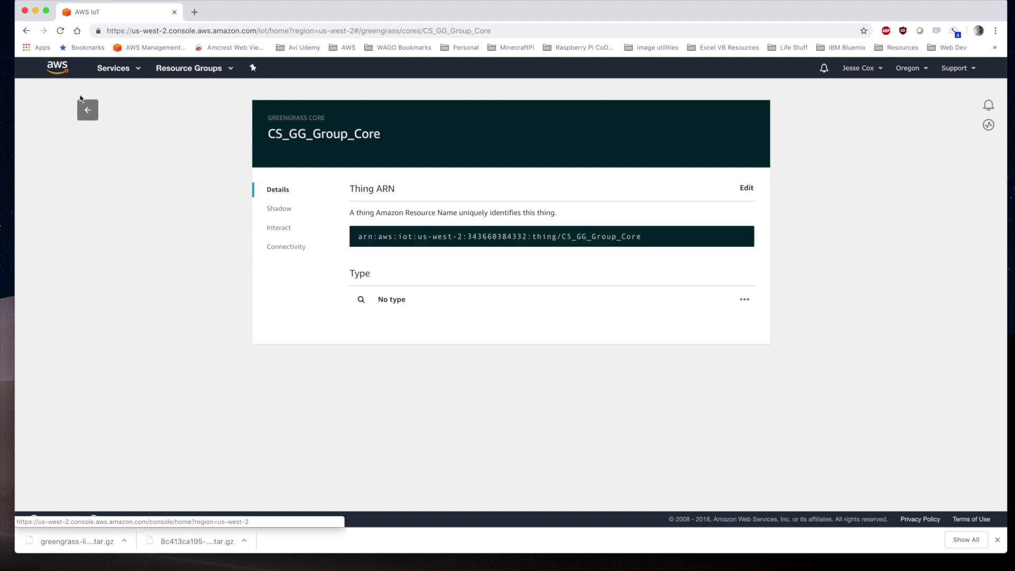
pyautogui.click(89, 110)
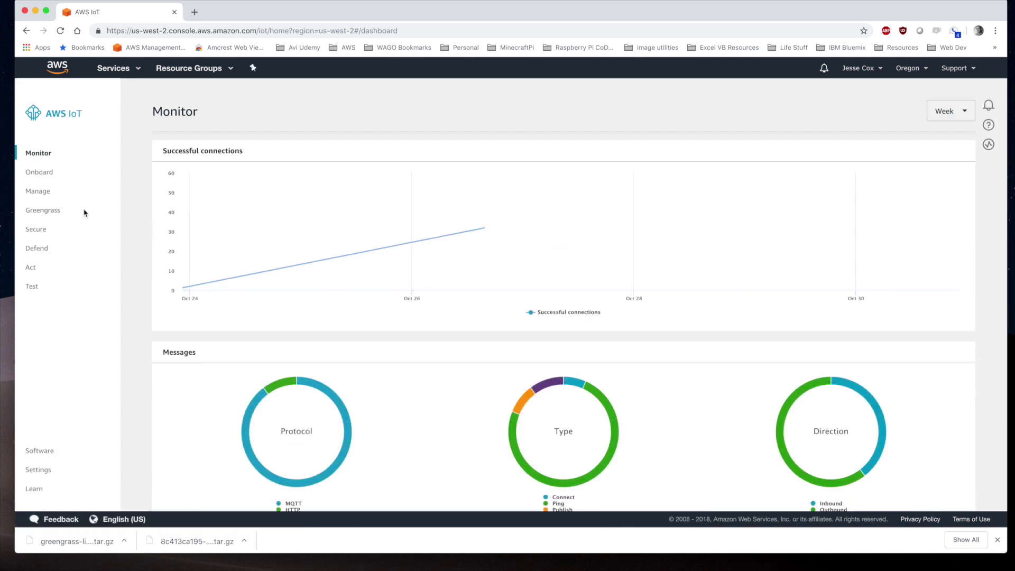
# Open CS_GG_Group from Greengrass Groups and start a new deployment
pyautogui.click(53, 211)
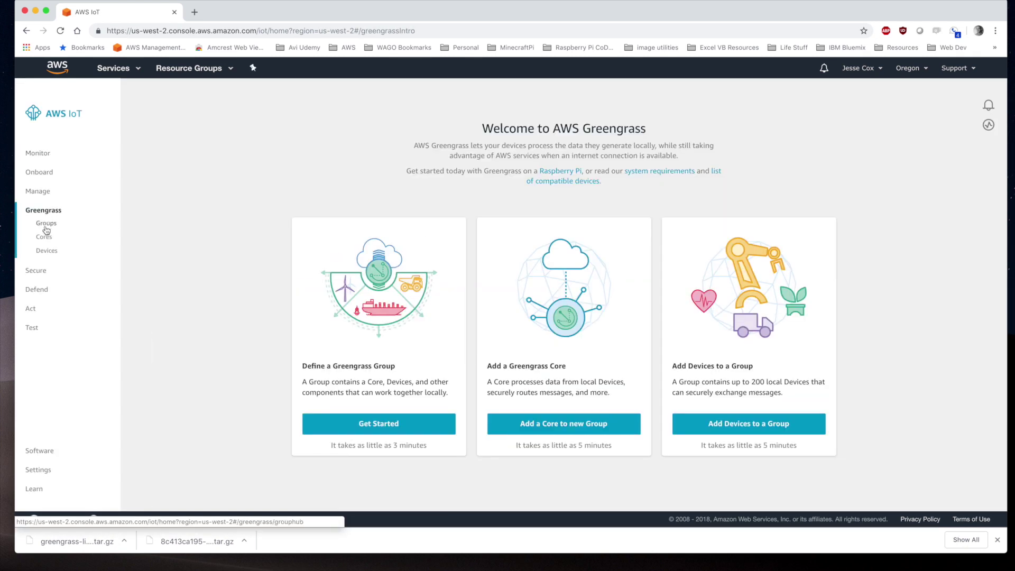
pyautogui.click(47, 223)
pyautogui.click(228, 158)
pyautogui.click(754, 155)
pyautogui.click(711, 172)
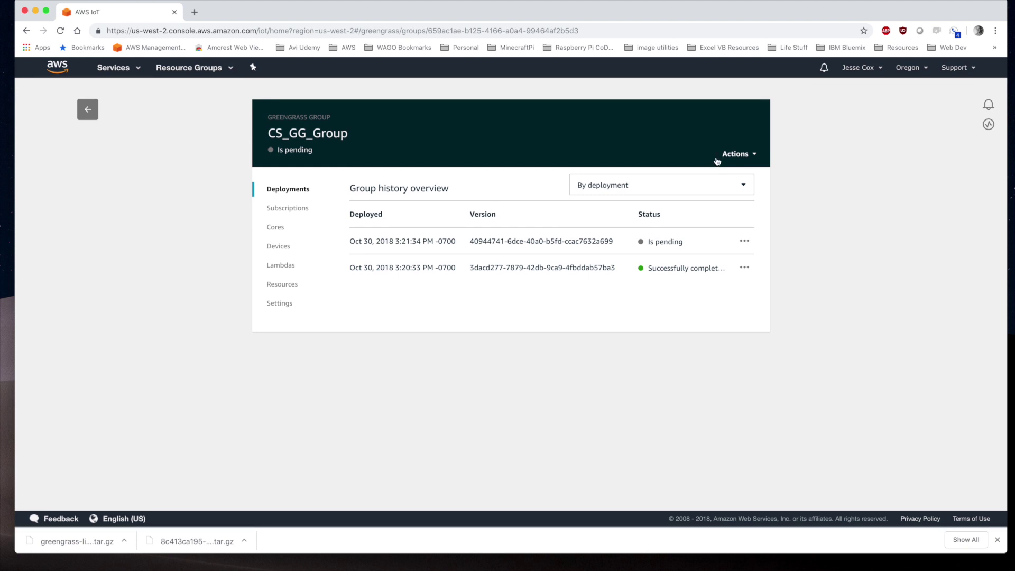
# Check CS_GG_Group_Core's connectivity endpoint, then return to the Greengrass Groups list
pyautogui.click(274, 227)
pyautogui.click(381, 233)
pyautogui.click(280, 247)
pyautogui.tripleClick(395, 239)
pyautogui.click(414, 238)
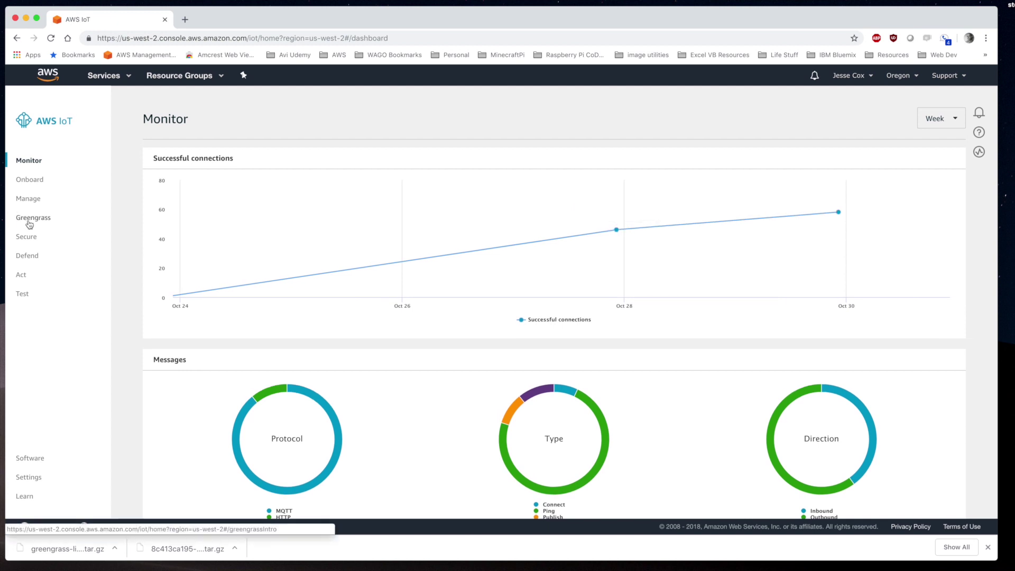
pyautogui.click(29, 221)
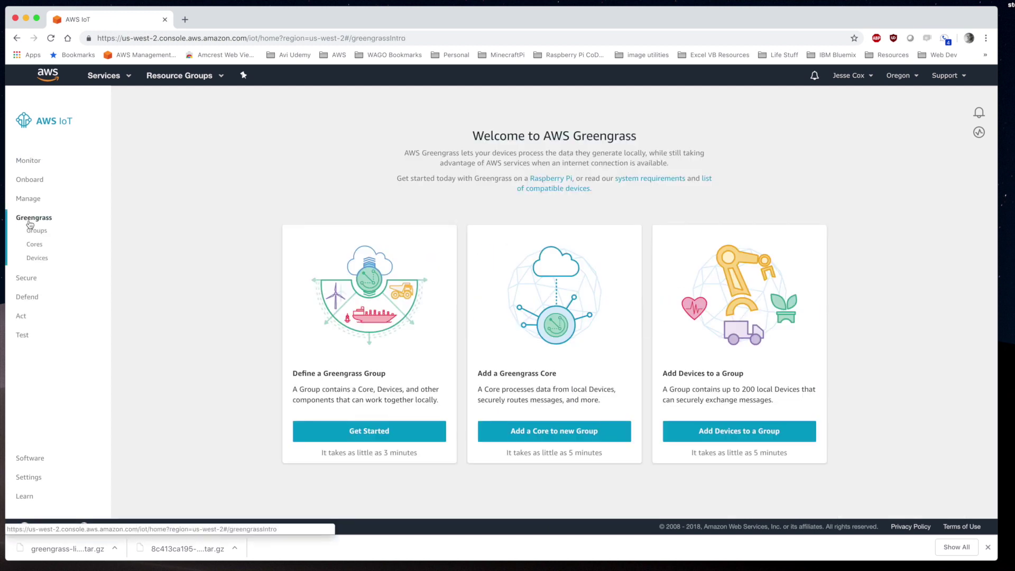
pyautogui.click(33, 233)
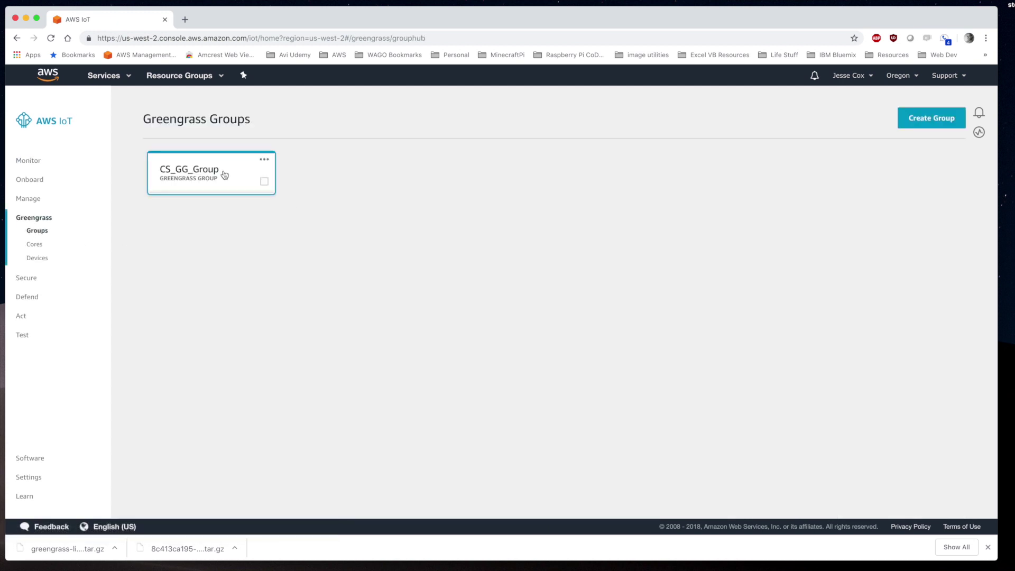
# Create device CS_PFC100_1 in CS_GG_Group with default certificates and download its tar.gz credential bundle
pyautogui.click(224, 176)
pyautogui.click(268, 255)
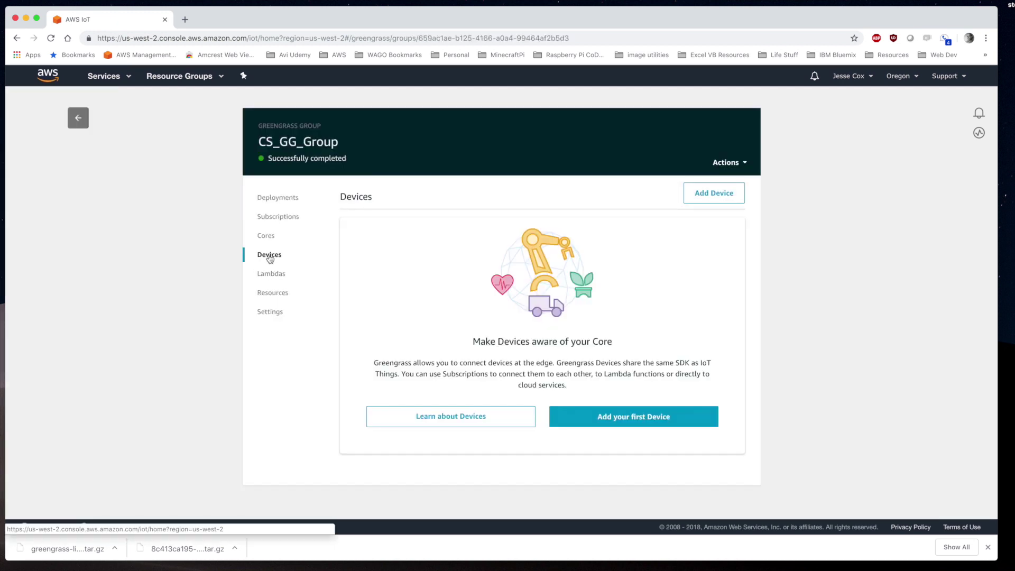
pyautogui.click(627, 417)
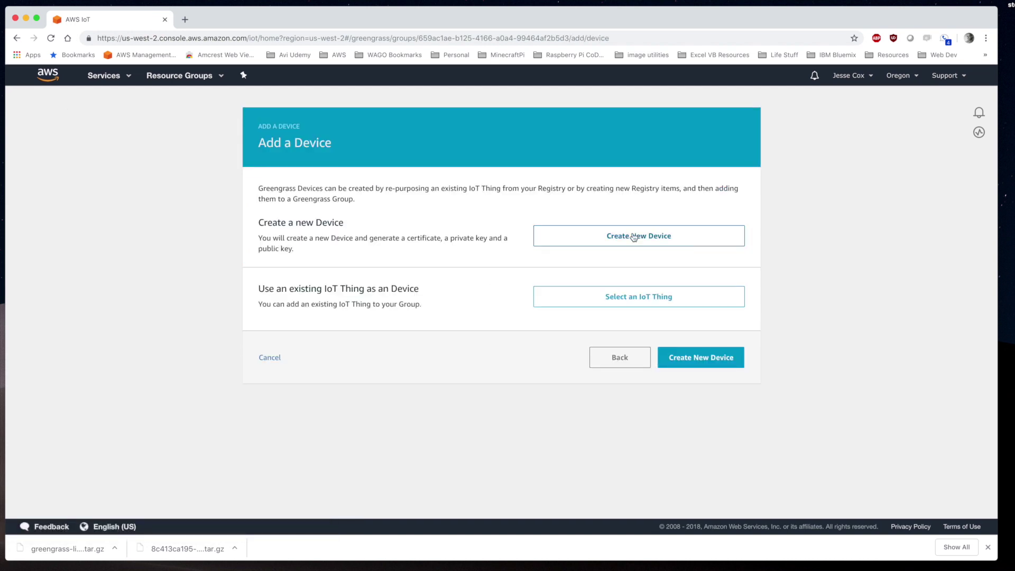
pyautogui.click(634, 235)
pyautogui.click(346, 233)
pyautogui.write('C')
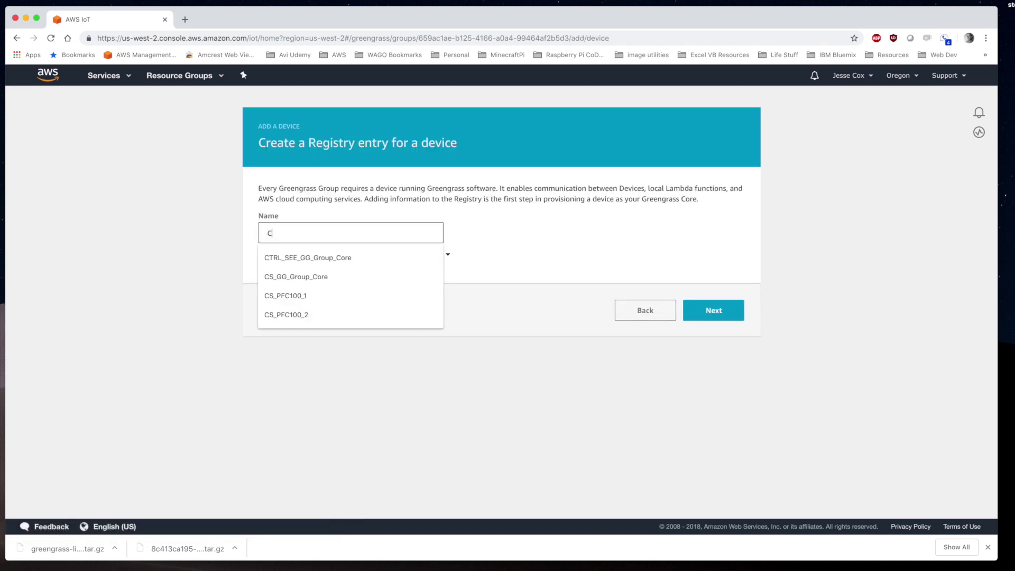
pyautogui.write('S_PFC100_1')
pyautogui.click(685, 311)
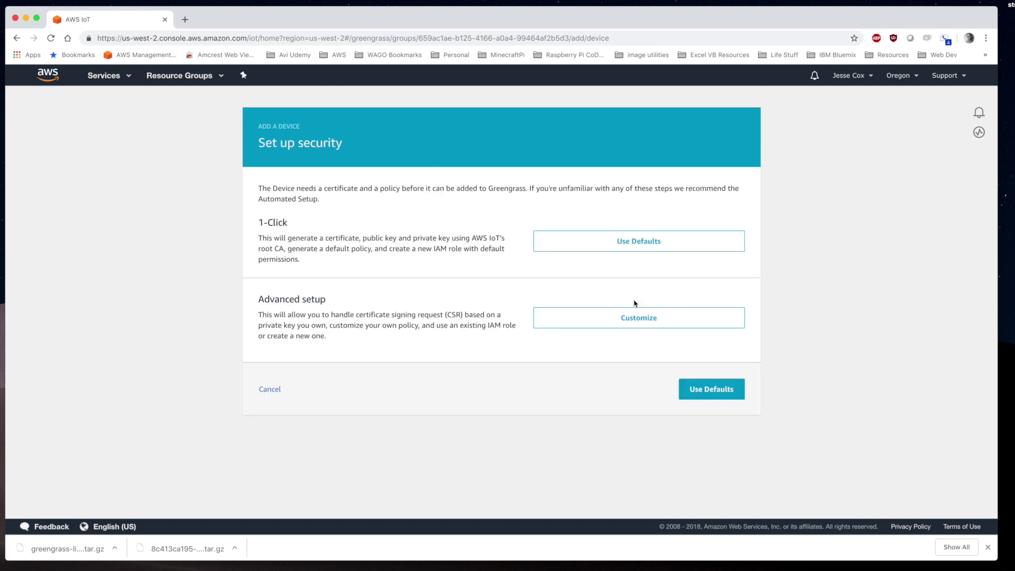
pyautogui.click(630, 242)
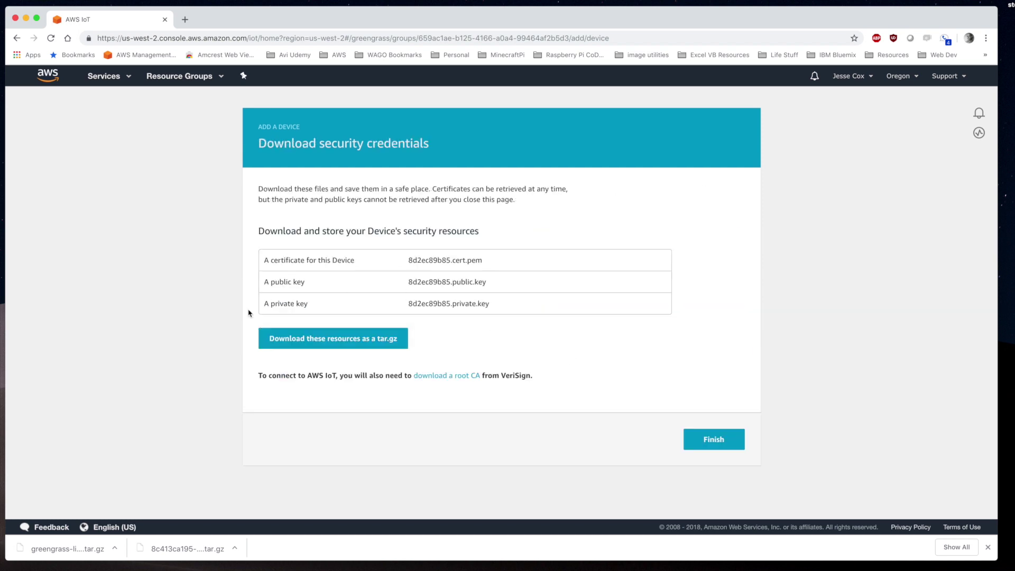
pyautogui.click(312, 340)
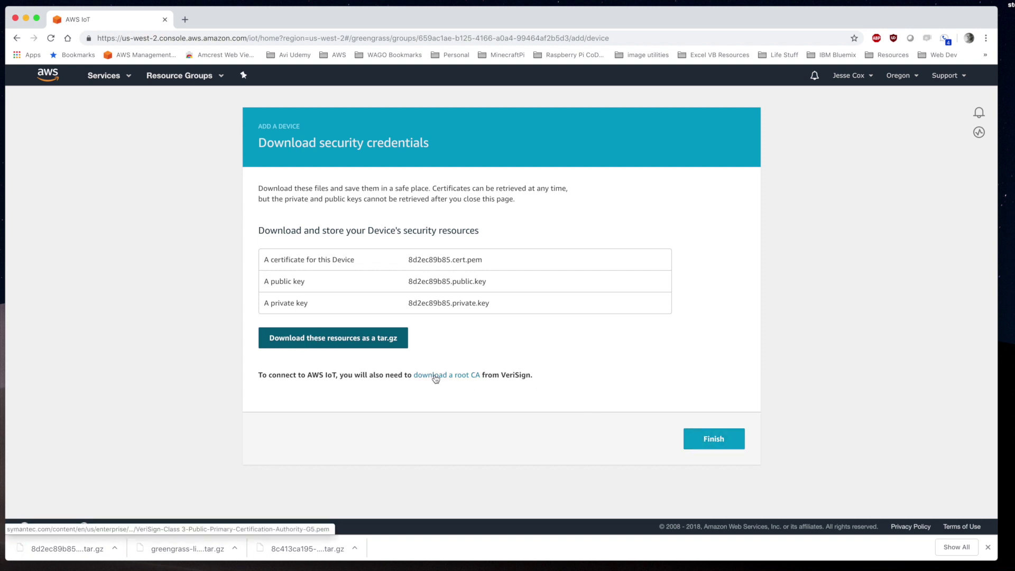
pyautogui.click(697, 438)
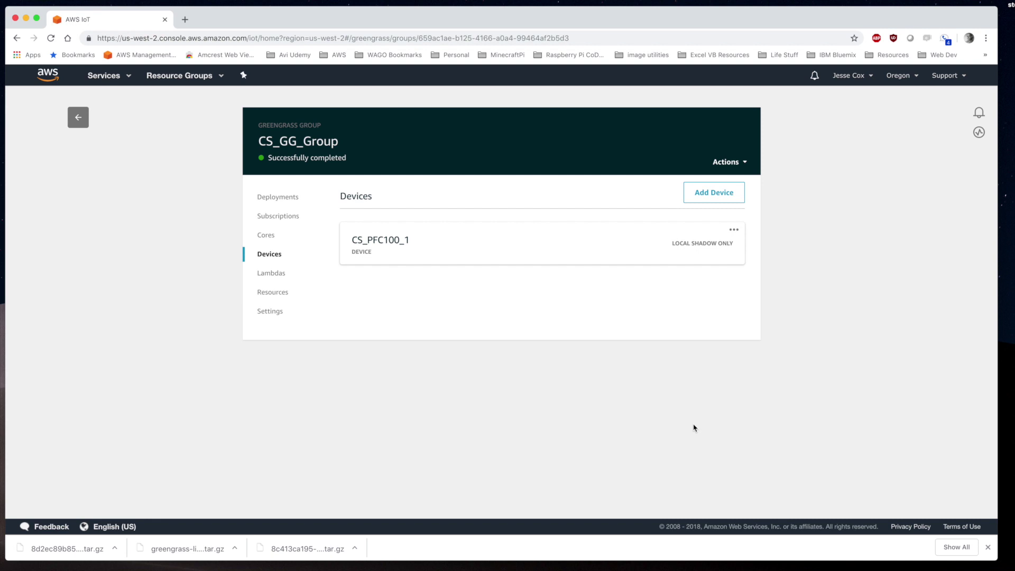
# Create device CS_PFC100_2 in CS_GG_Group with default security and download its credential tar.gz
pyautogui.click(713, 193)
pyautogui.click(537, 238)
pyautogui.click(325, 232)
pyautogui.write('CS_P')
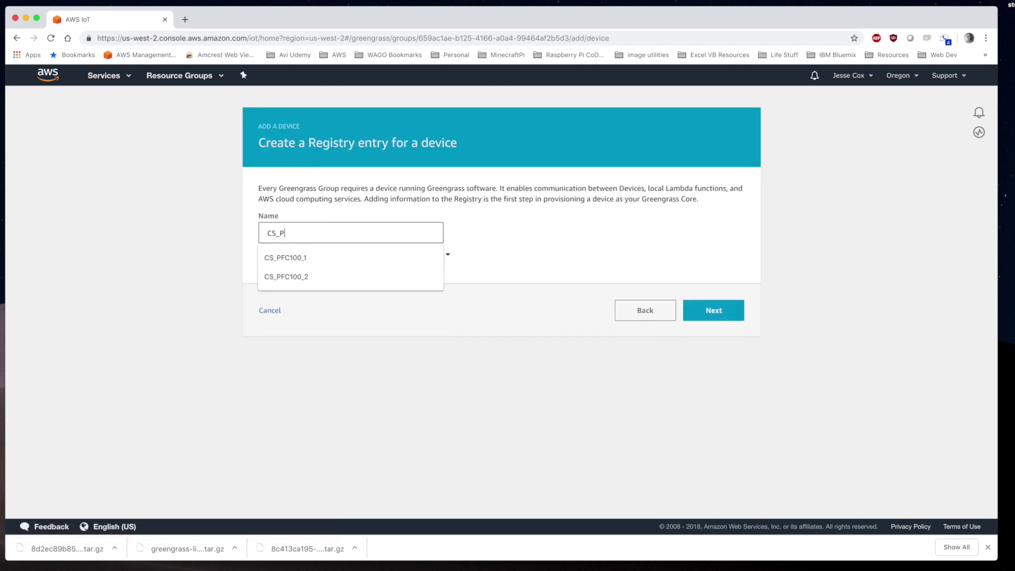
pyautogui.write('FC100_2')
pyautogui.click(715, 309)
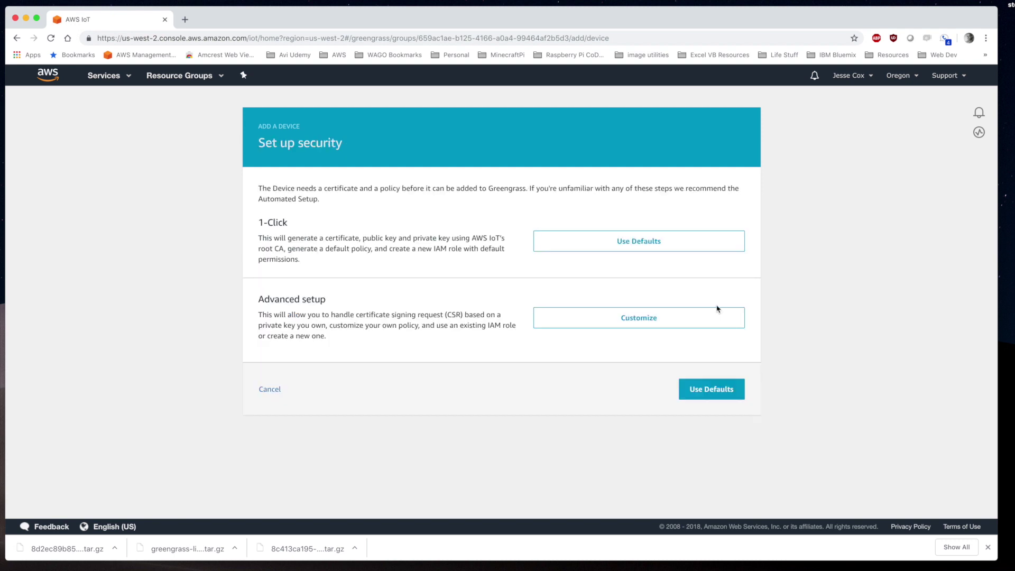
pyautogui.click(650, 245)
pyautogui.click(317, 338)
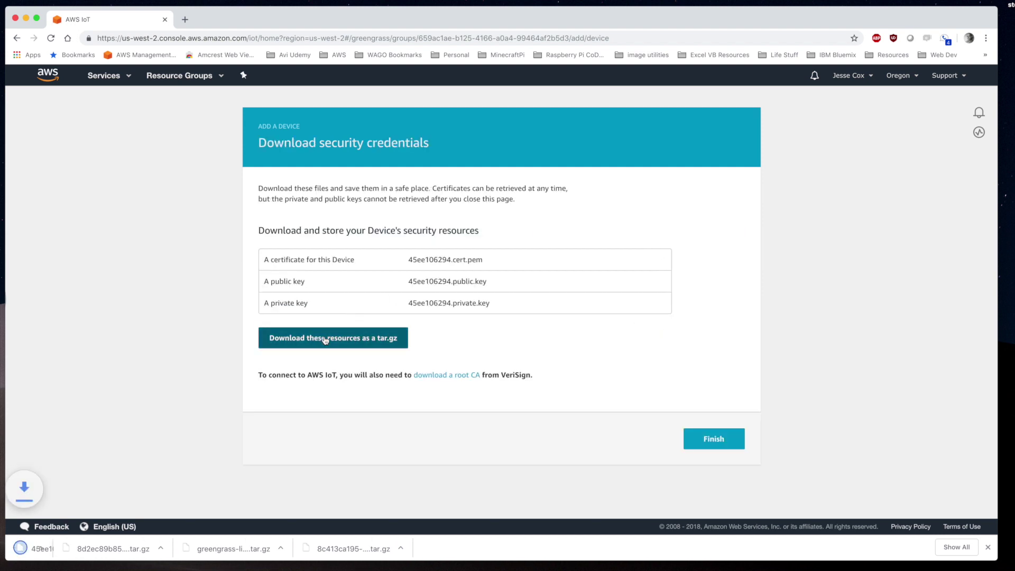
pyautogui.click(731, 440)
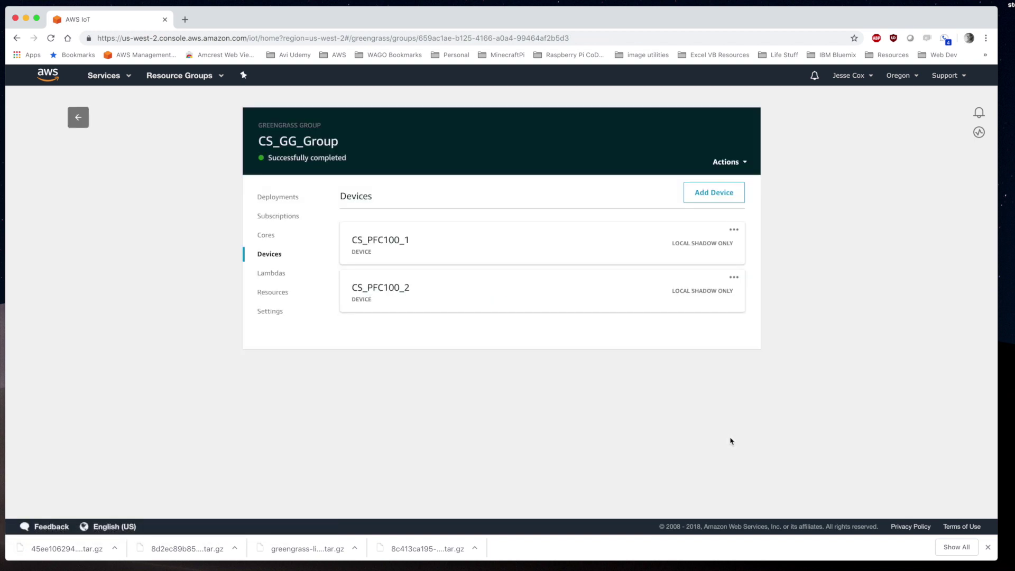
pyautogui.click(78, 118)
# Download the aws-iot-device-sdk-python repository as a ZIP from the Python SDK's GitHub page
pyautogui.click(23, 460)
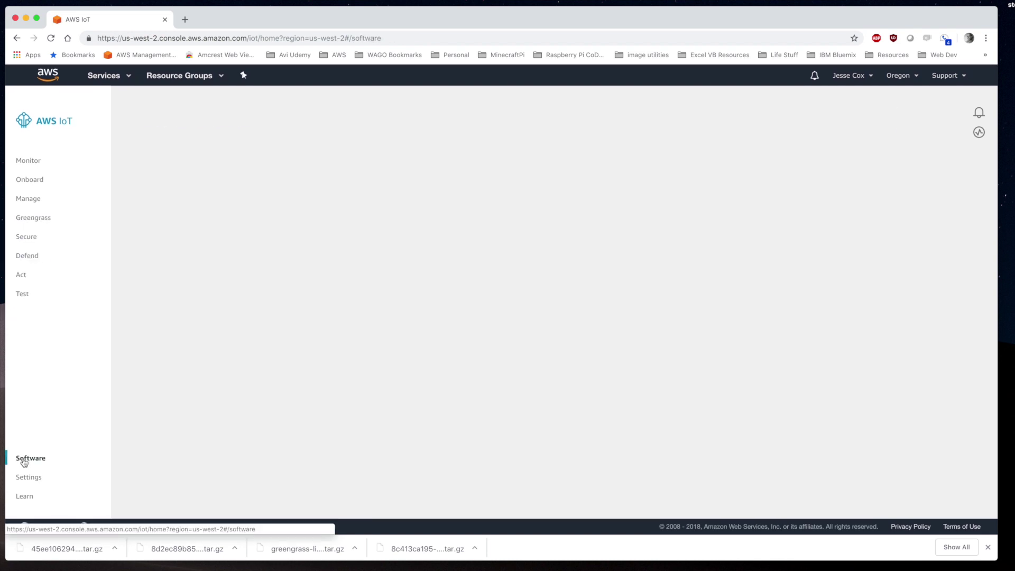
pyautogui.scroll(-4, 443, 453)
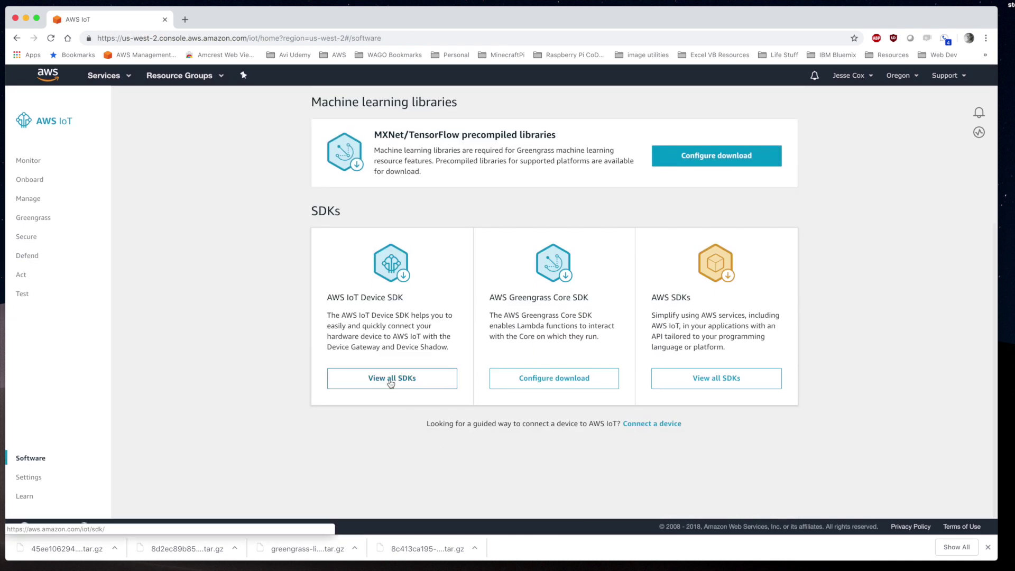
pyautogui.click(390, 378)
pyautogui.scroll(-10, 296, 390)
pyautogui.scroll(-10, 295, 391)
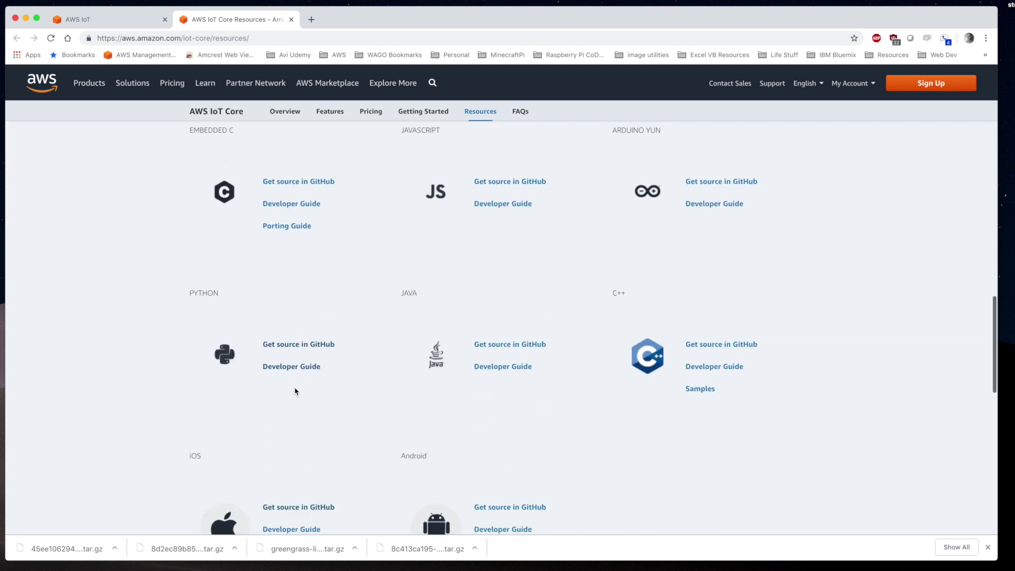
pyautogui.click(292, 344)
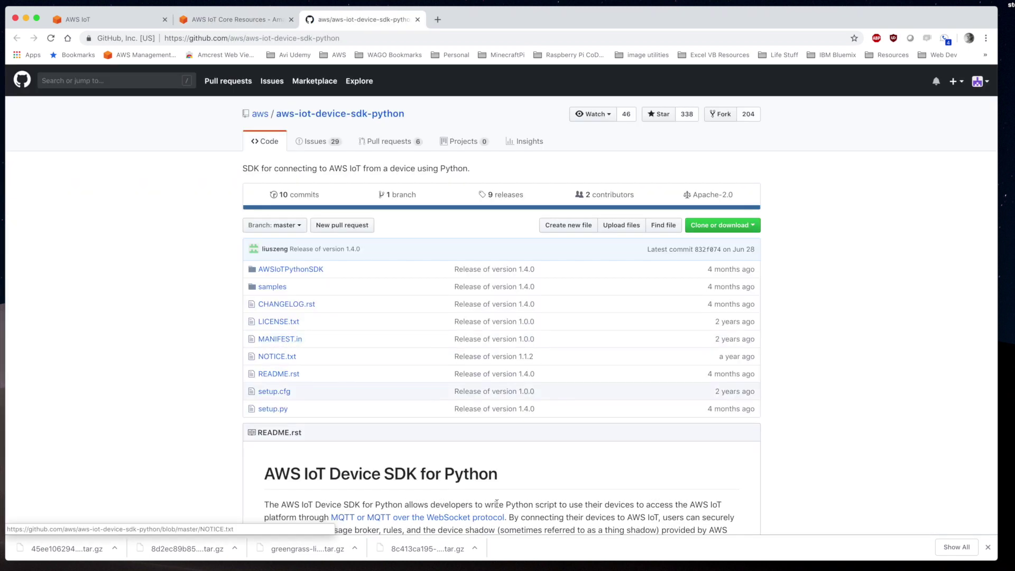
pyautogui.click(722, 224)
pyautogui.click(709, 314)
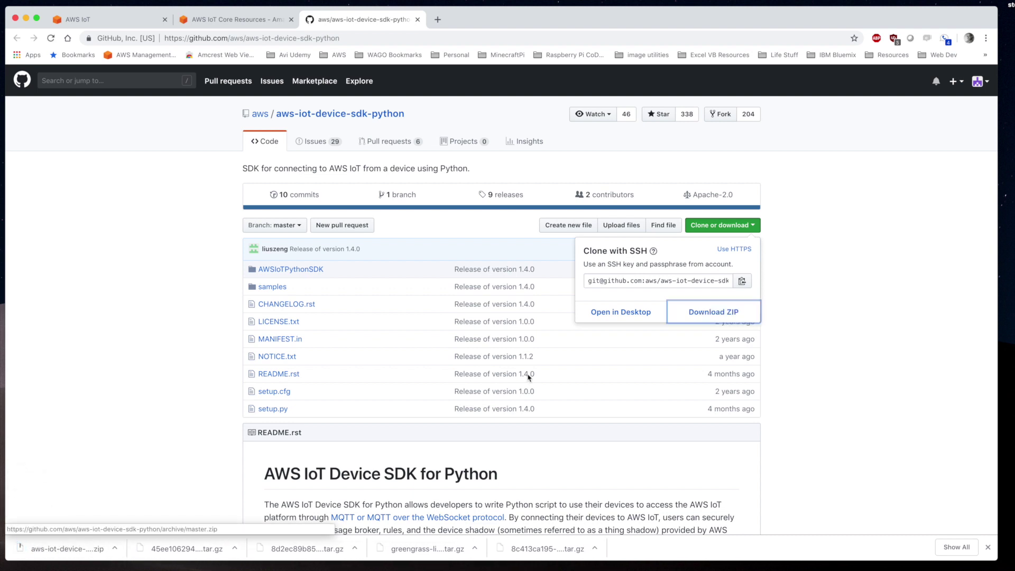
pyautogui.press('super+Tab')
pyautogui.write('scp Downloads/aws-iot-device-sdk-python-master.zip')
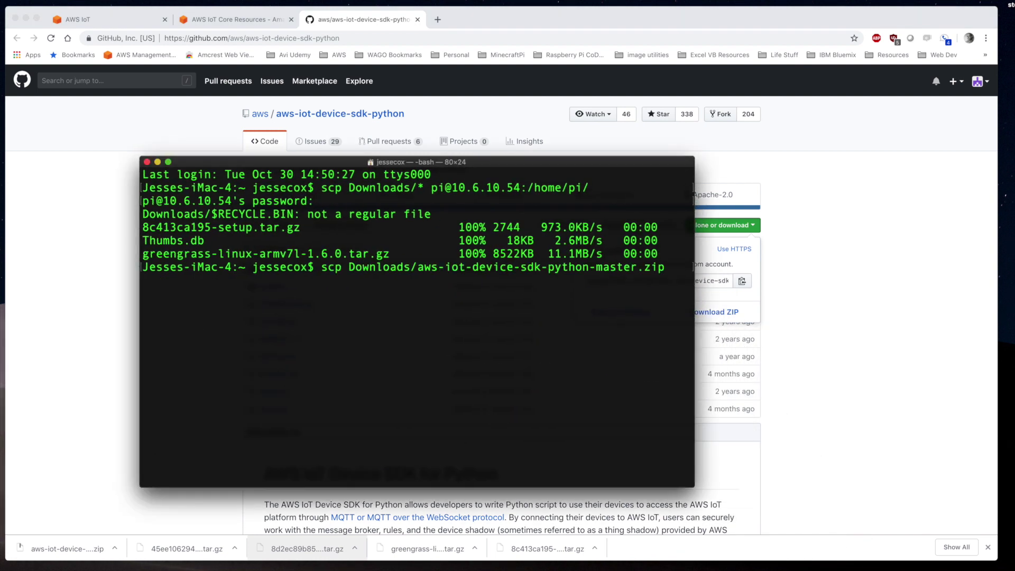
pyautogui.write(' root@10.6.10.101:/root/')
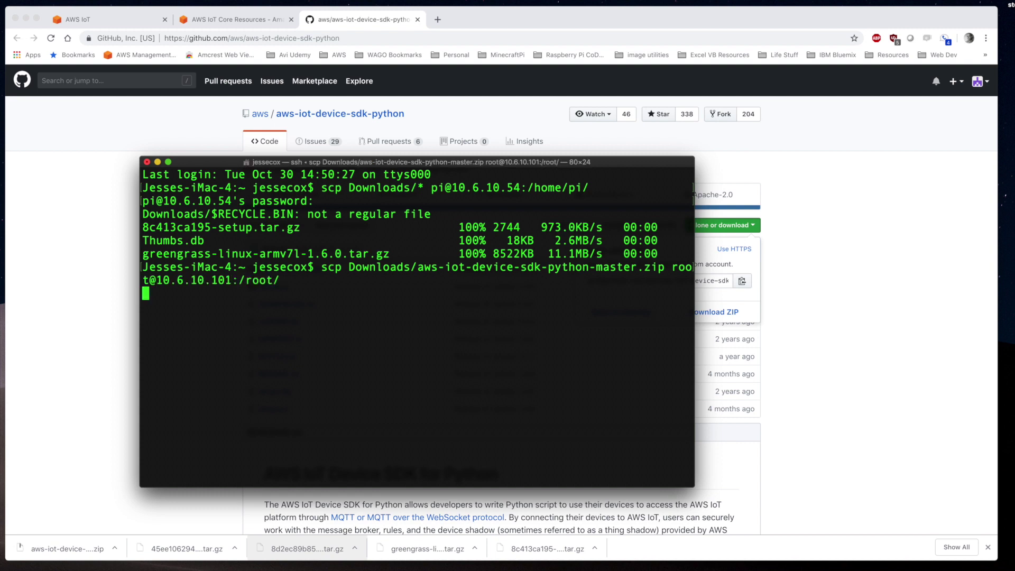
pyautogui.press('Return')
pyautogui.press('Return')
pyautogui.write('scp Downloads/')
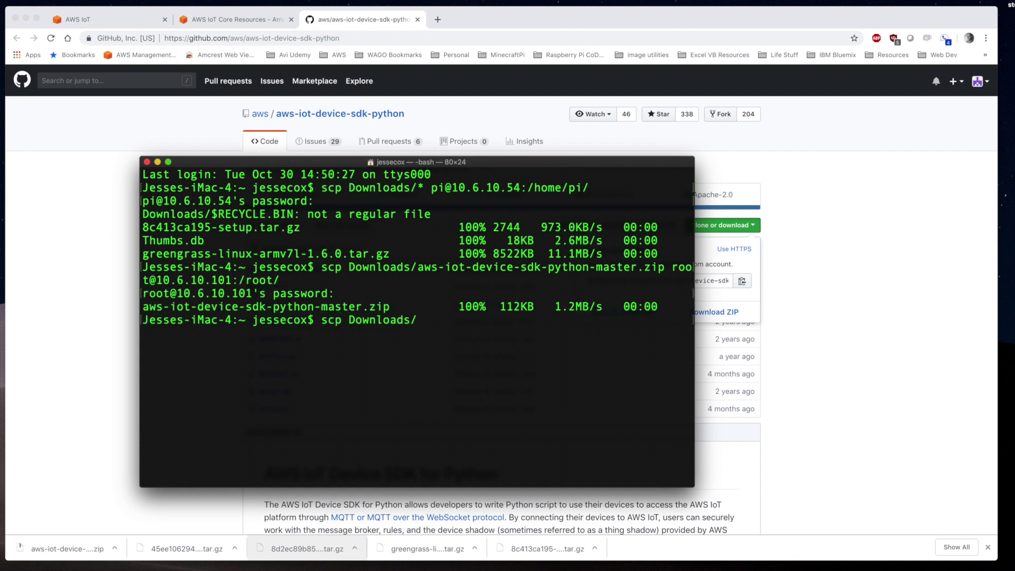
pyautogui.write('8d2ec89b85-setup.tar.gz ')
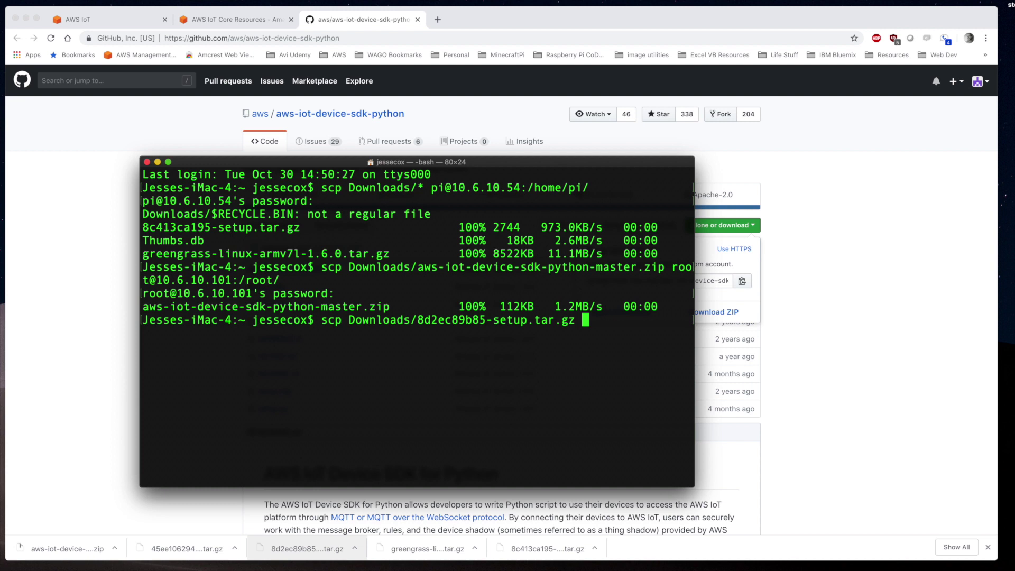
pyautogui.write('root@10.6.10.101:/root/')
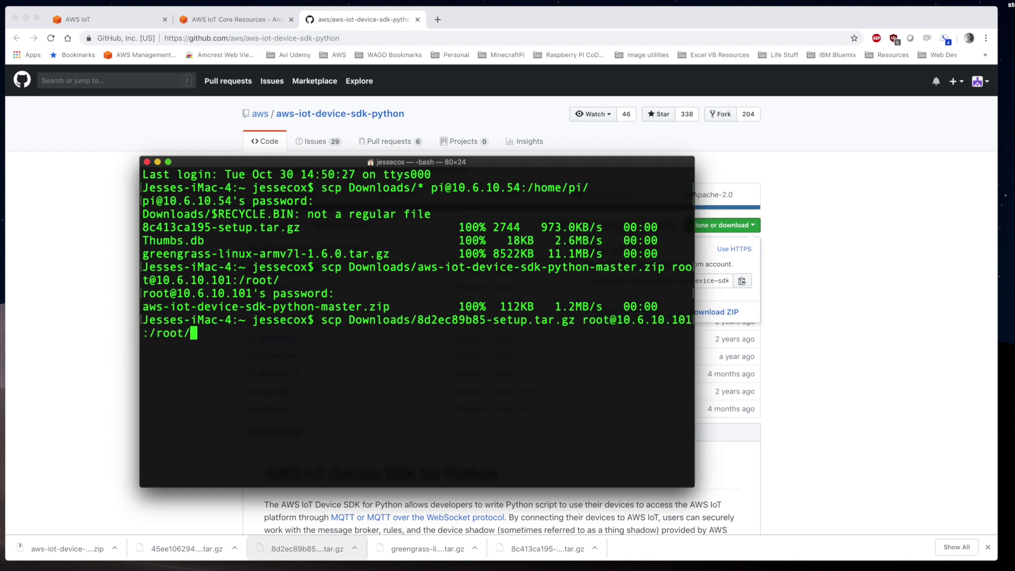
pyautogui.press('Return')
pyautogui.press('Return')
pyautogui.write('scp Downloads/aws-iot-device-sdk-python-master.zip ')
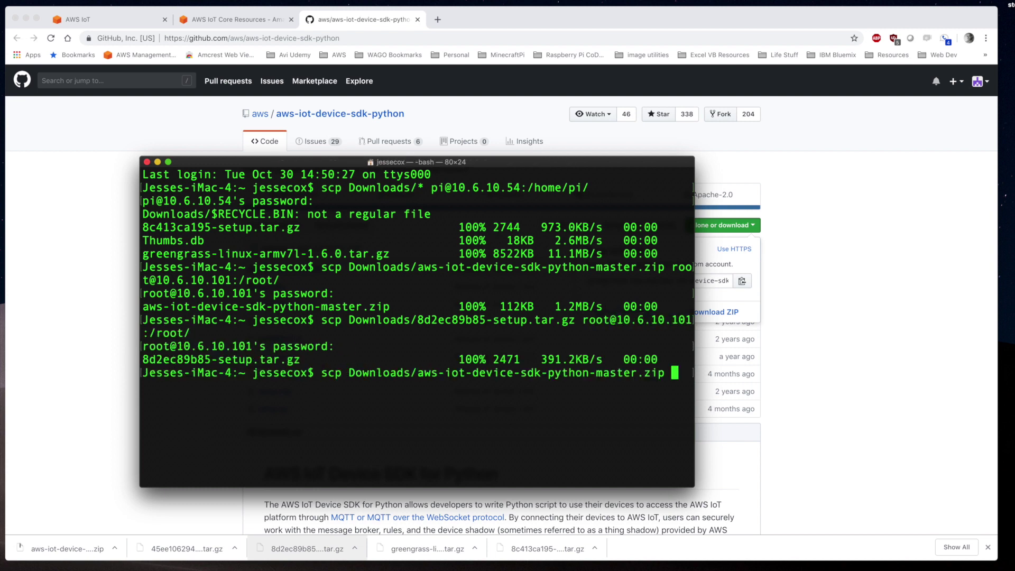
pyautogui.write('root@10.6.10.102:/root/')
pyautogui.press('Return')
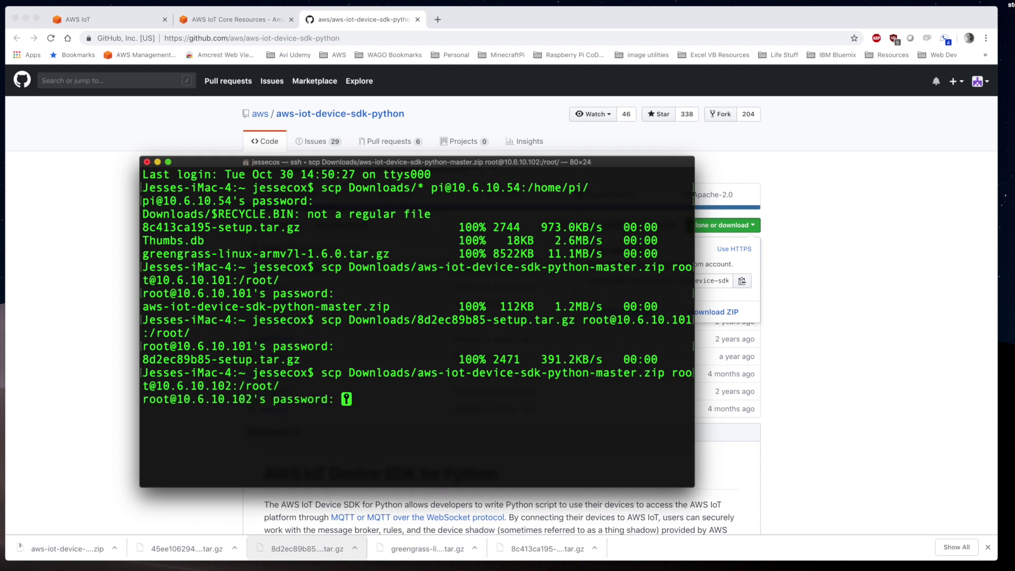
pyautogui.press('Return')
pyautogui.write('scp Downloads/45ee106294-setup.tar.gz root@10.6.10.102:/root')
pyautogui.press('Return')
pyautogui.press('Return')
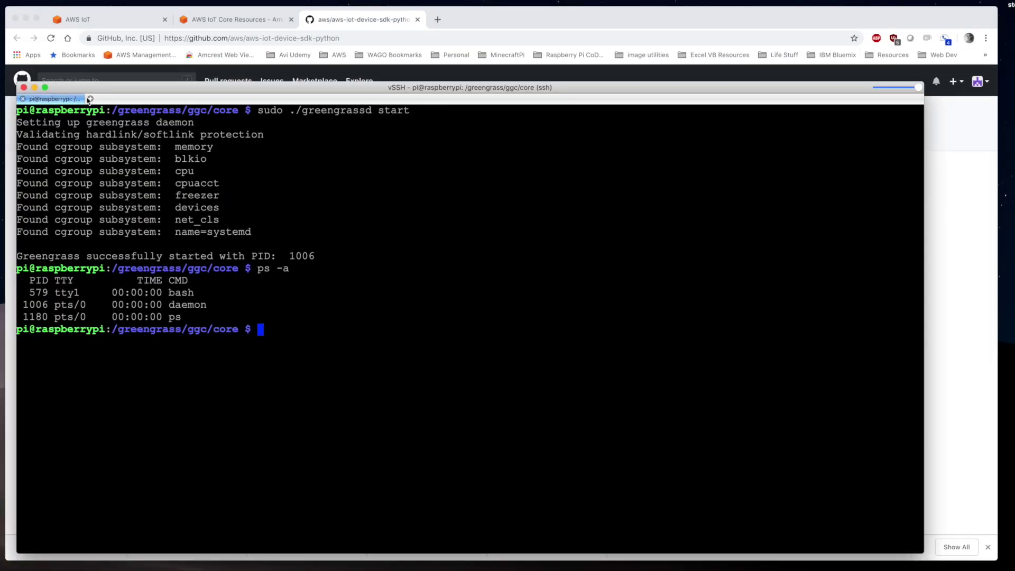
# Connect to PFC100 GreenGrass Dev 1 and extract the 8d2ec89b85 archive into /etc/ssl/certs/
pyautogui.press('super+t')
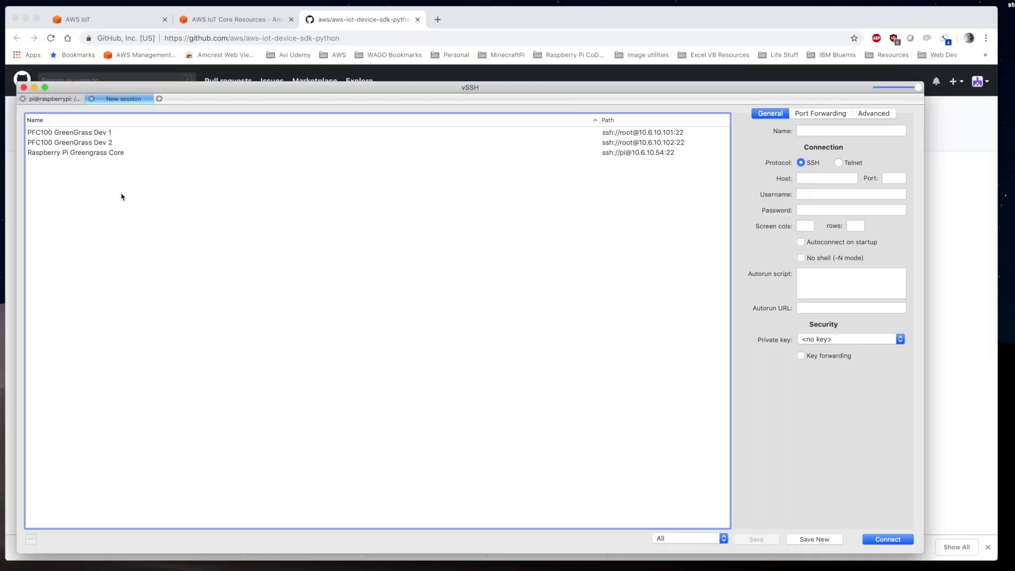
pyautogui.doubleClick(89, 132)
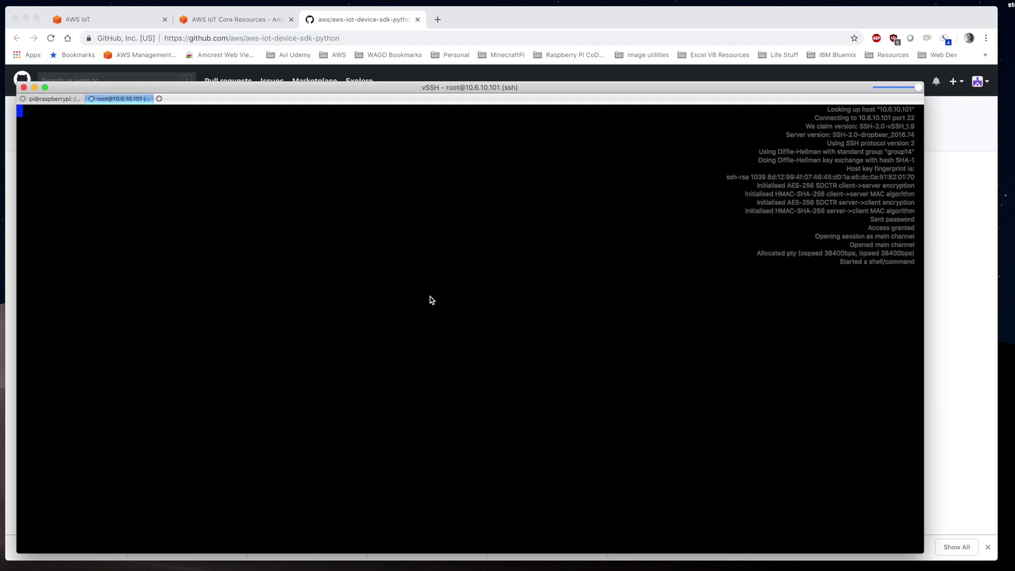
pyautogui.write('ls')
pyautogui.press('Return')
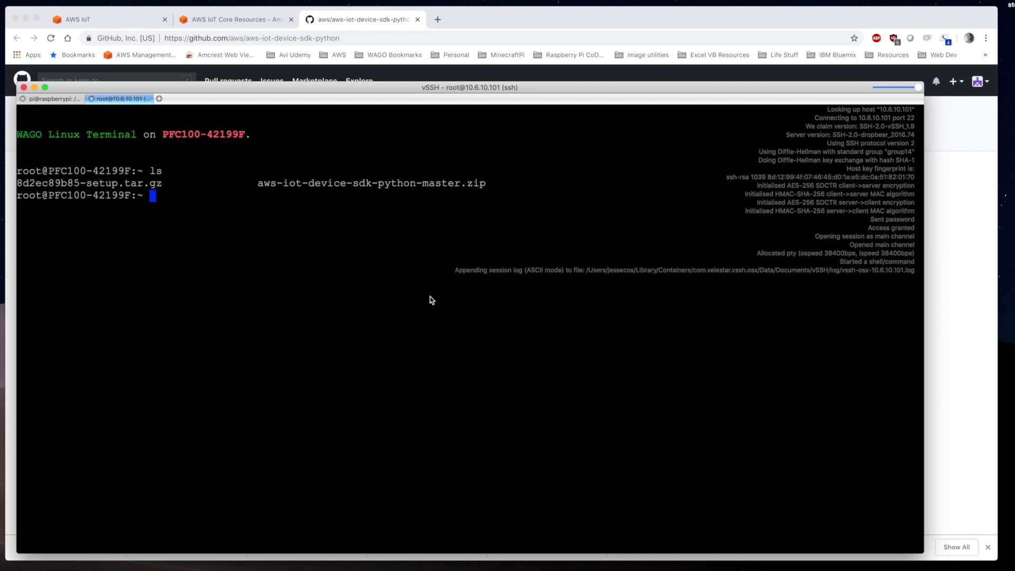
pyautogui.write('sudo tar -xzvf -')
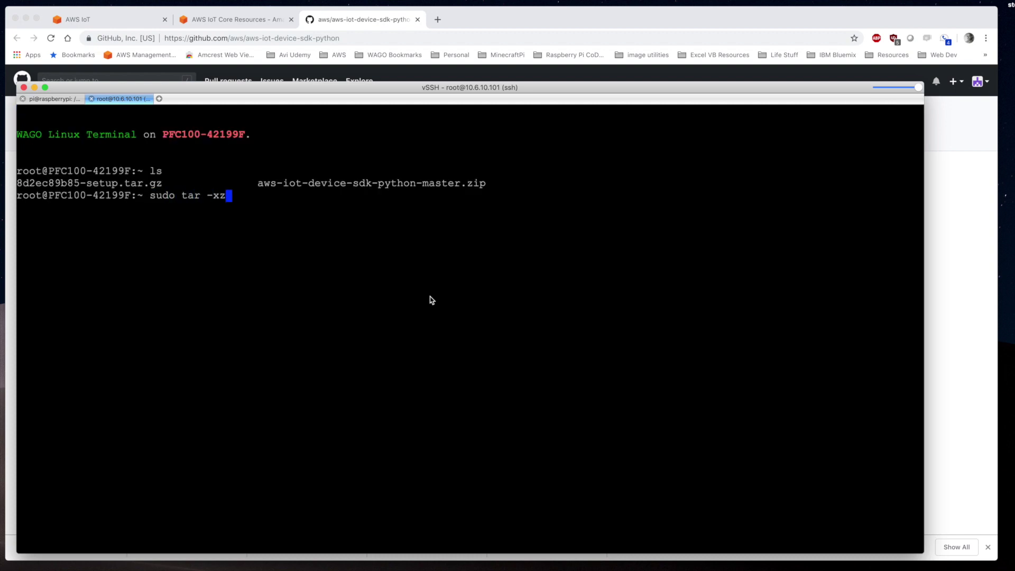
pyautogui.press('BackSpace')
pyautogui.press('BackSpace')
pyautogui.press('BackSpace')
pyautogui.write('8')
pyautogui.press('Tab')
pyautogui.write('-C /etc/ssl/certs/')
pyautogui.press('Return')
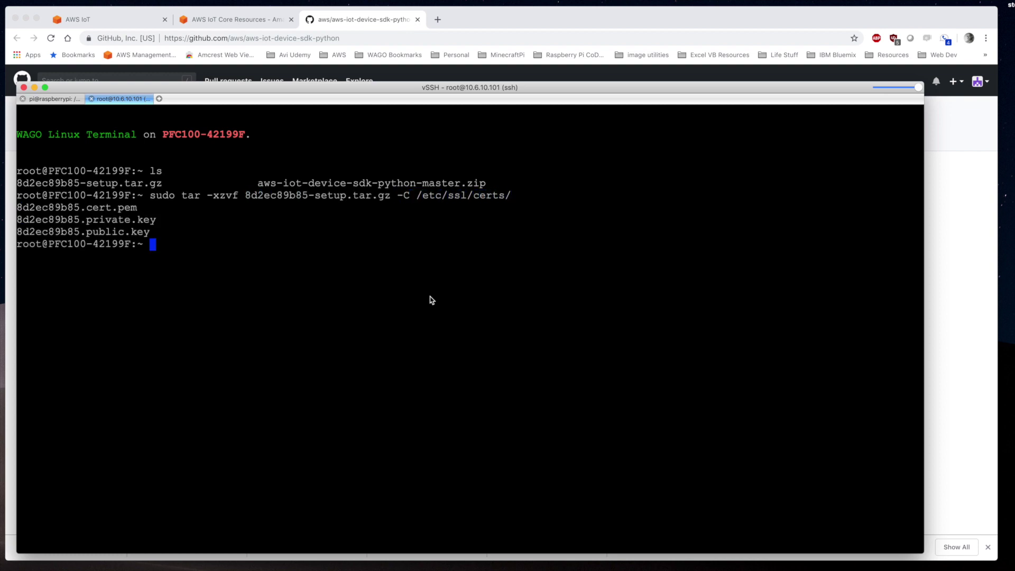
# Delete the .gz archive from the home folder and list the files in /etc/ssl/certs
pyautogui.write('rm -r *.gz')
pyautogui.press('Return')
pyautogui.write('ls')
pyautogui.press('Return')
pyautogui.write('cd /etc/ssl/certs/')
pyautogui.press('Return')
pyautogui.write('ls')
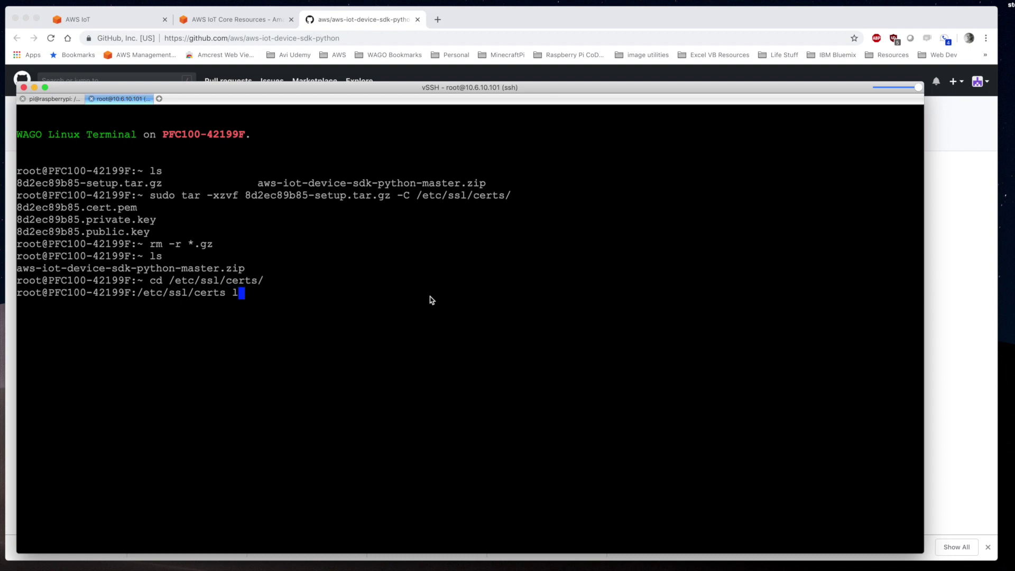
pyautogui.press('Return')
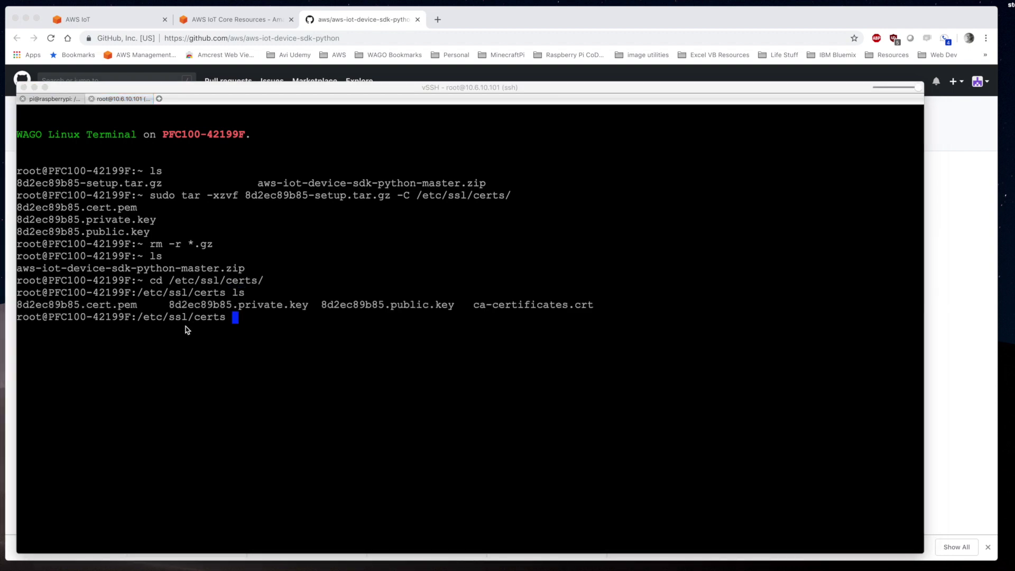
# Download root.ca.pem into /etc/ssl/certs with the pasted wget command and verify it's there
pyautogui.click(168, 343)
pyautogui.write('sudo wget -O root.ca.pem http://www.symantec.com/content/en/us/enterprise/verisign/roots/VeriSign-Class%203-Public-Primary-Certification-Authority-G5.pem')
pyautogui.press('Return')
pyautogui.write('ls')
pyautogui.press('Return')
pyautogui.moveTo(626, 378); pyautogui.dragTo(697, 378)
# Return to the home folder and prepare to unzip the AWS IoT SDK zip
pyautogui.write('cd ~')
pyautogui.press('Return')
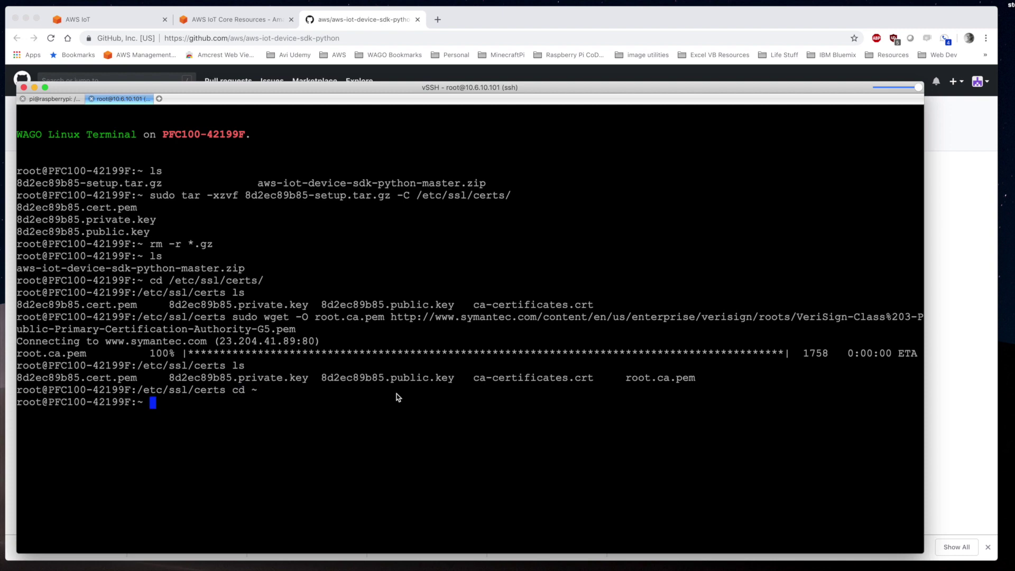
pyautogui.write('unzip a')
pyautogui.press('Tab')
# Unpack the SDK zip in the home folder and delete the zip archive
pyautogui.press('Return')
pyautogui.write('ls')
pyautogui.press('Return')
pyautogui.write('rm -r *.zi')
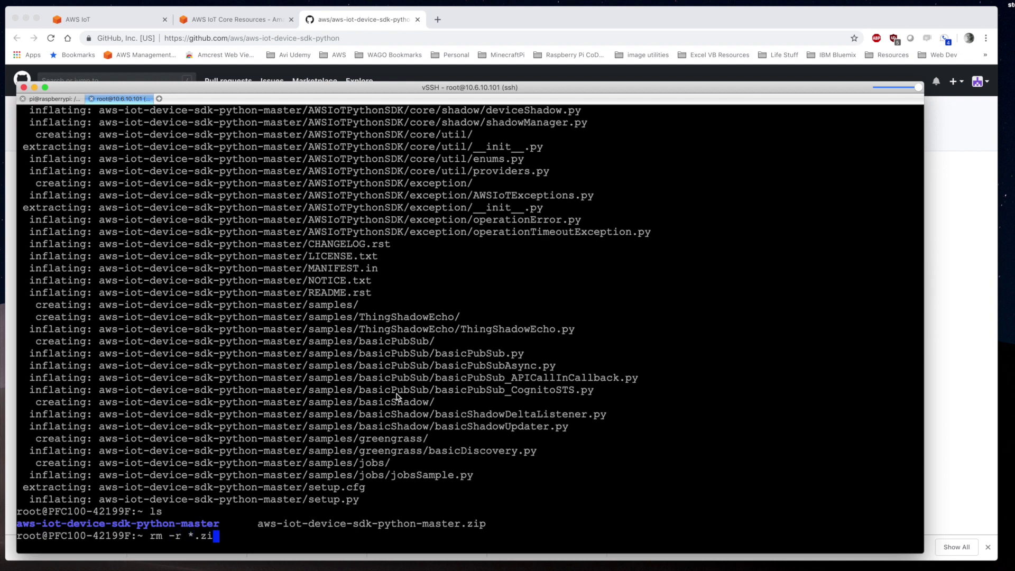
pyautogui.write('p')
pyautogui.press('Return')
pyautogui.write('ls')
# Install the AWS IoT Python SDK from its folder with sudo python setup.py install
pyautogui.press('Return')
pyautogui.write('cd aw')
pyautogui.press('Tab')
pyautogui.press('Return')
pyautogui.write('ls')
pyautogui.press('Return')
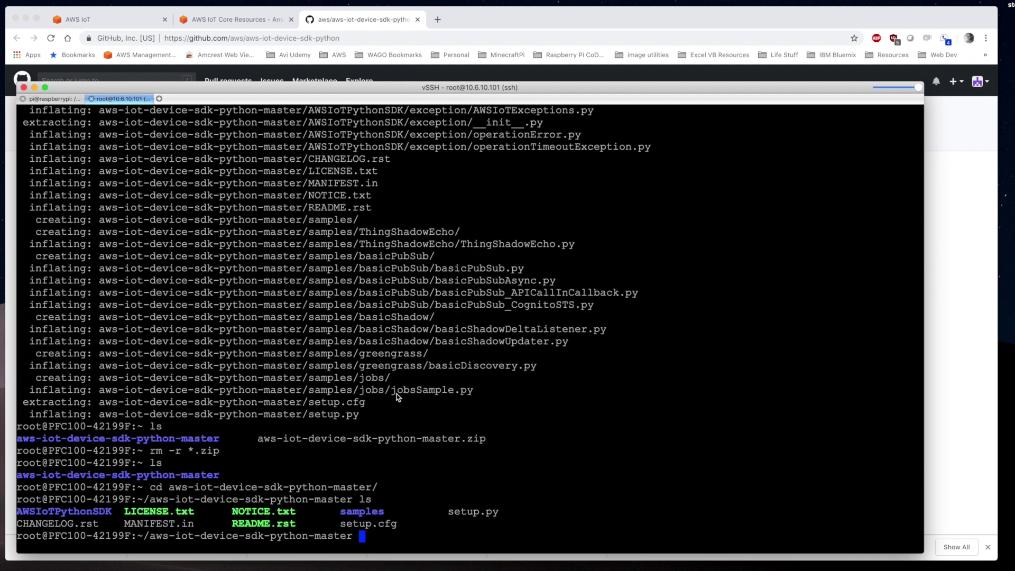
pyautogui.write('sudo python setup.py install')
pyautogui.press('Return')
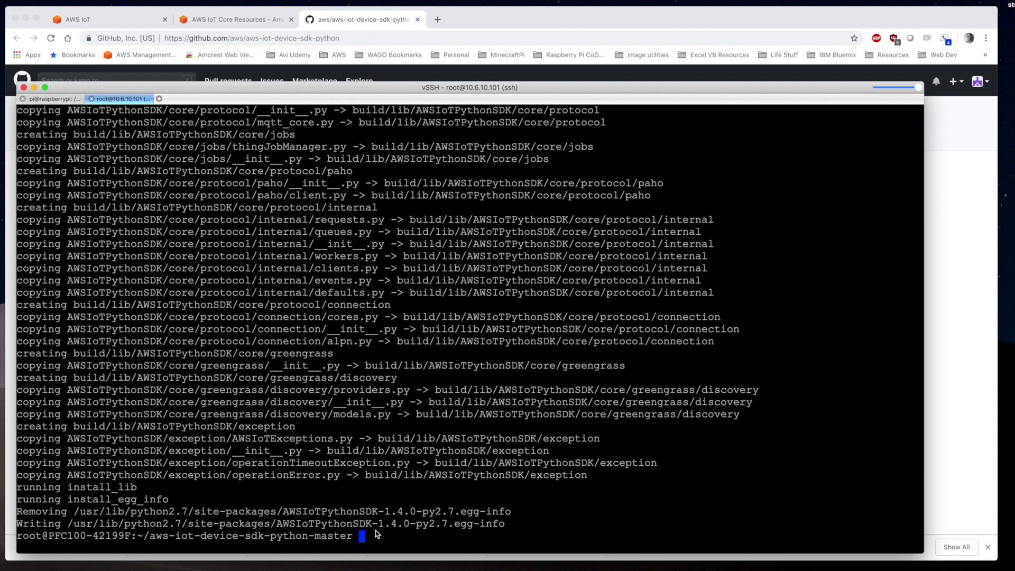
pyautogui.write('cd ~')
pyautogui.press('Return')
pyautogui.write('ls')
pyautogui.press('Return')
# Copy samples/greengrass/basicDiscovery.py from the SDK folder into /etc/ssl/certs/
pyautogui.write('cd a')
pyautogui.press('Tab')
pyautogui.write('sa')
pyautogui.press('Tab')
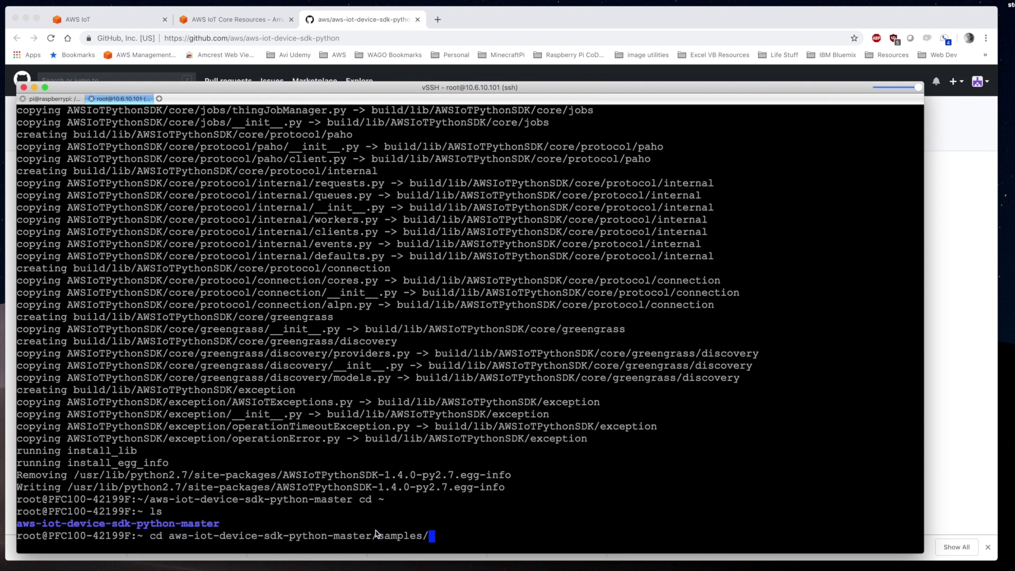
pyautogui.write('g')
pyautogui.press('Tab')
pyautogui.press('Return')
pyautogui.write('ls')
pyautogui.press('Return')
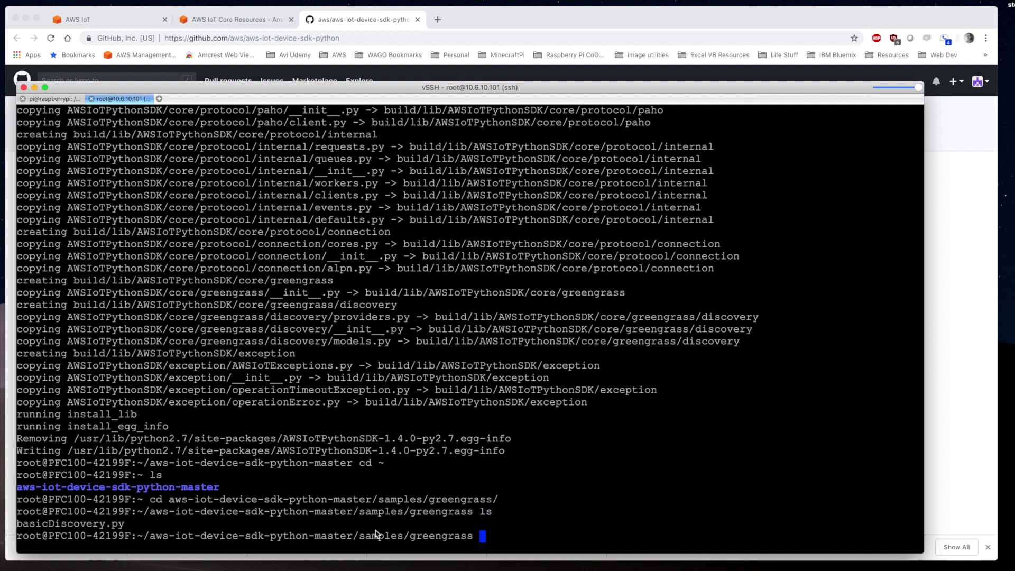
pyautogui.write('cp bas')
pyautogui.press('Tab')
pyautogui.write('/et')
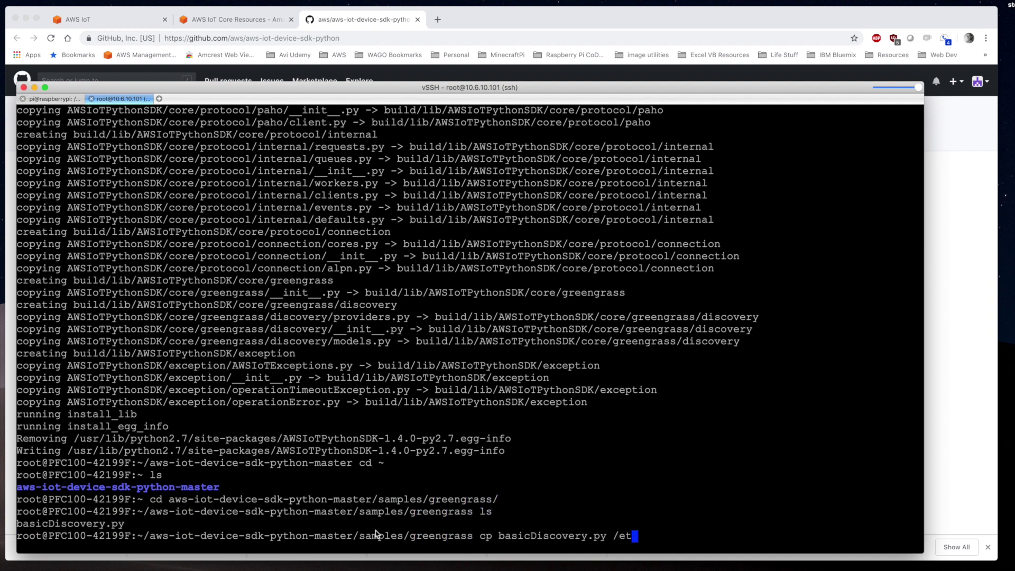
pyautogui.write('c/ssl/certs/')
pyautogui.press('Return')
# Return to the home folder and clear the terminal screen
pyautogui.write('ls')
pyautogui.press('Return')
pyautogui.write('cd')
pyautogui.press('Return')
pyautogui.write('cd ~')
pyautogui.press('Return')
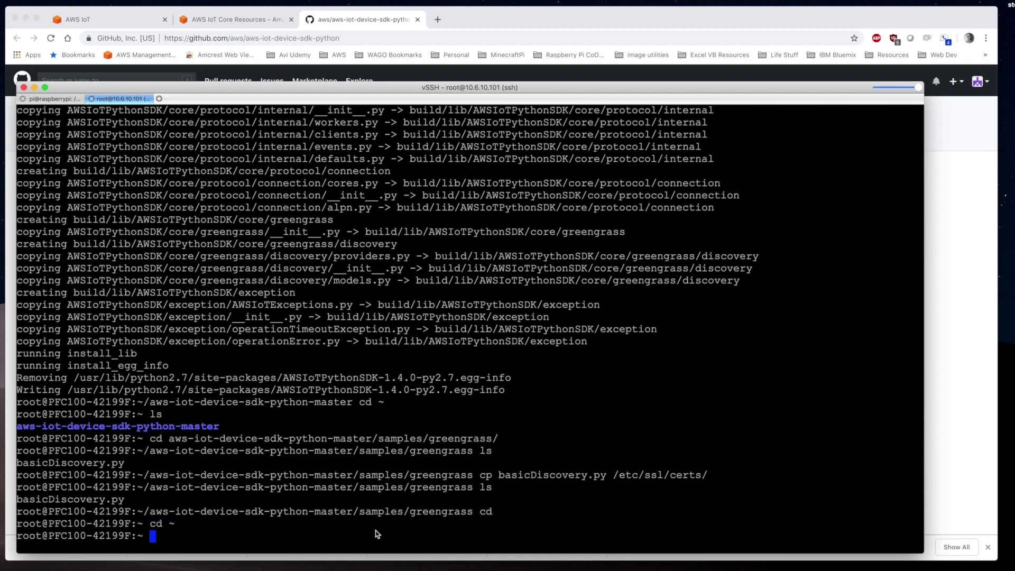
pyautogui.hotkey('ctrl', 'l')
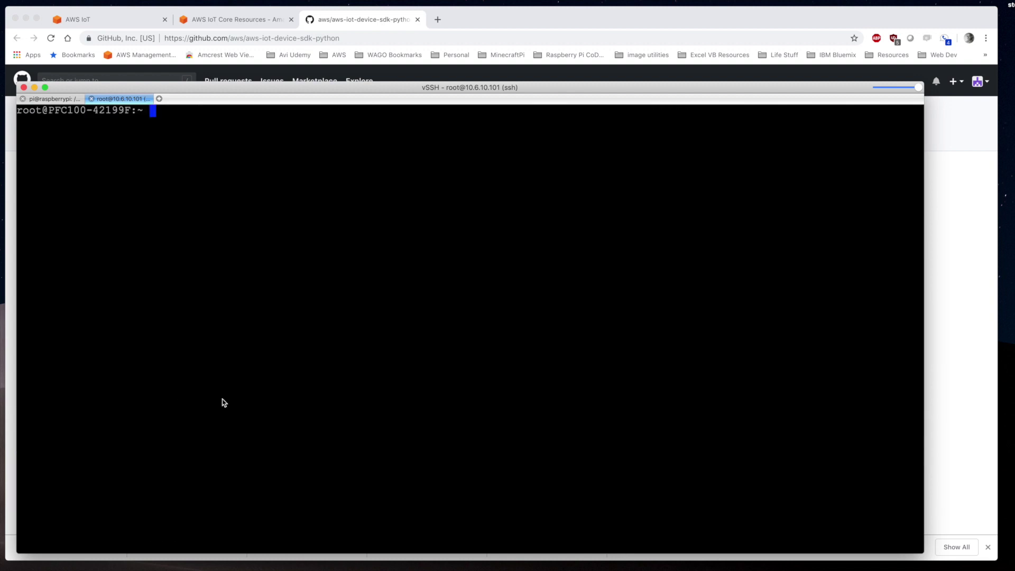
# Connect to 10.6.10.102 and extract the 45ee106294 archive into /etc/ssl/certs/
pyautogui.click(159, 98)
pyautogui.doubleClick(75, 141)
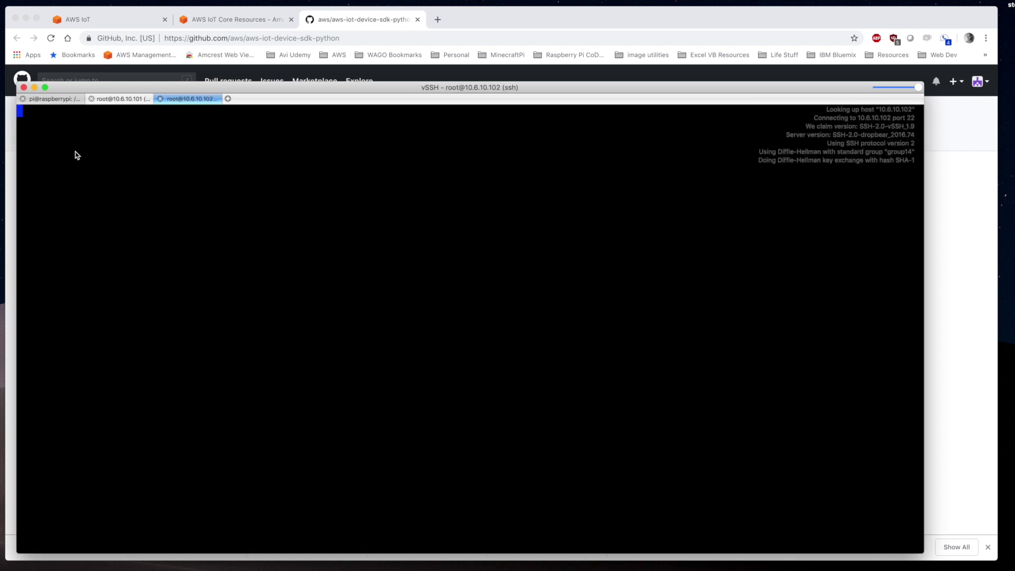
pyautogui.write('ls')
pyautogui.press('Return')
pyautogui.write('sudo tar -xzvf ')
pyautogui.write('4')
pyautogui.press('Tab')
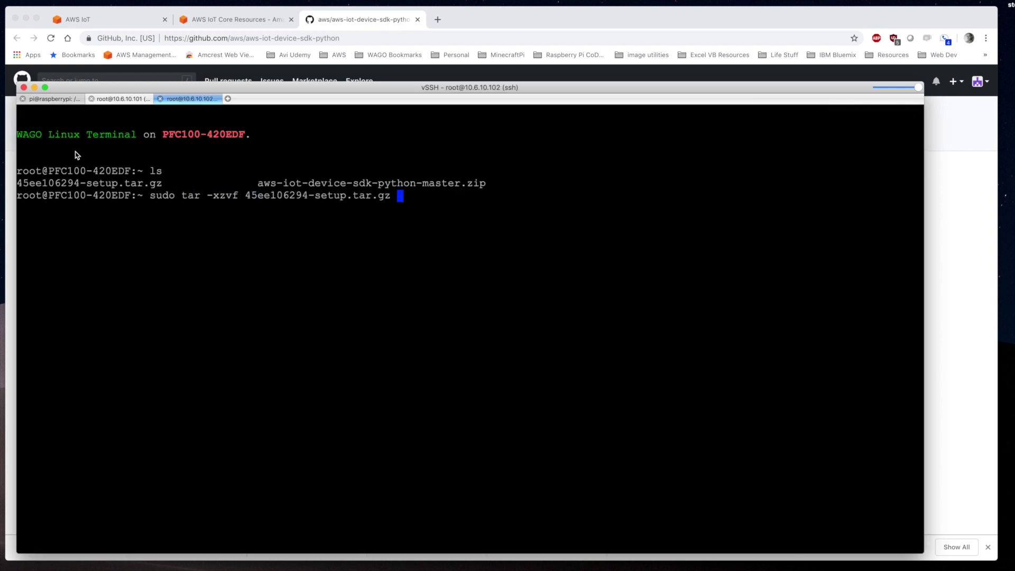
pyautogui.write('-C /etc/ssl/certs/')
pyautogui.press('Return')
# Download root.ca.pem into /etc/ssl/certs with the pasted wget command, then return home
pyautogui.write('cd ')
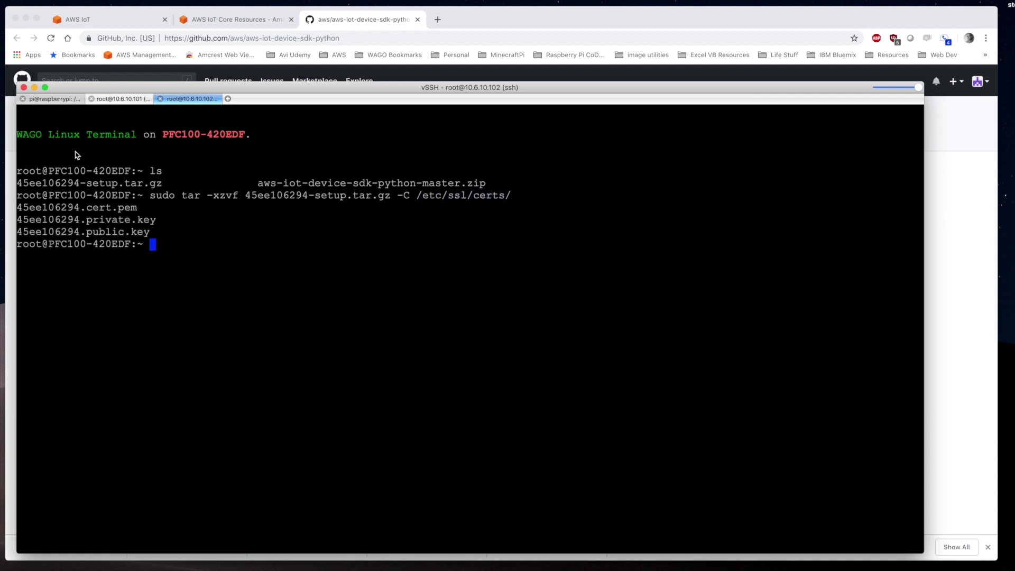
pyautogui.write('/etc/ssl/certs/')
pyautogui.press('Return')
pyautogui.write('l')
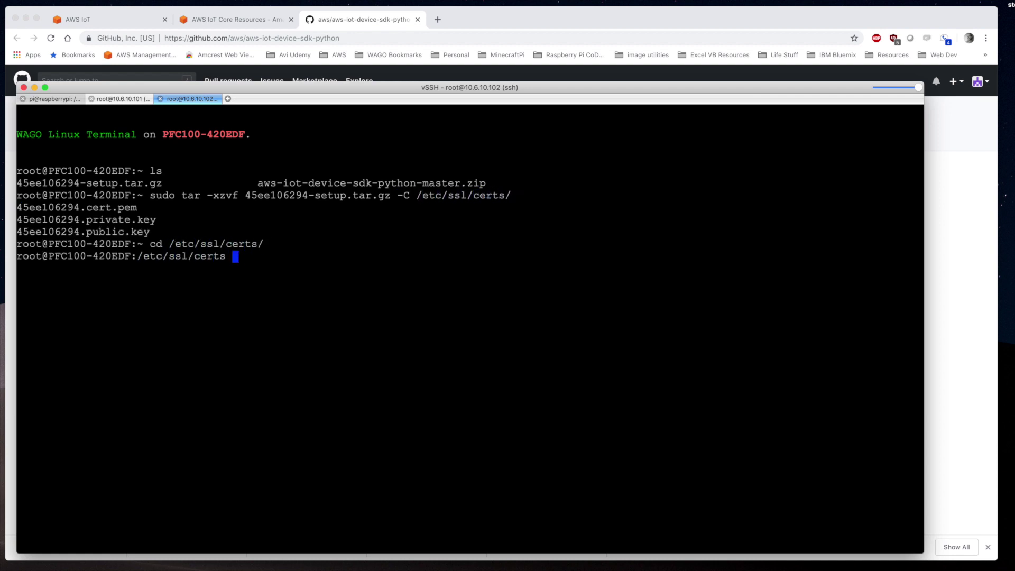
pyautogui.write('sudo wget -O root.ca.pem http://www.symantec.com/content/en/us/enterprise/verisign/roots/VeriSign-Class%203-Public-Primary-Certification-Authority-G5.pem')
pyautogui.press('Return')
pyautogui.write('ls')
pyautogui.press('Return')
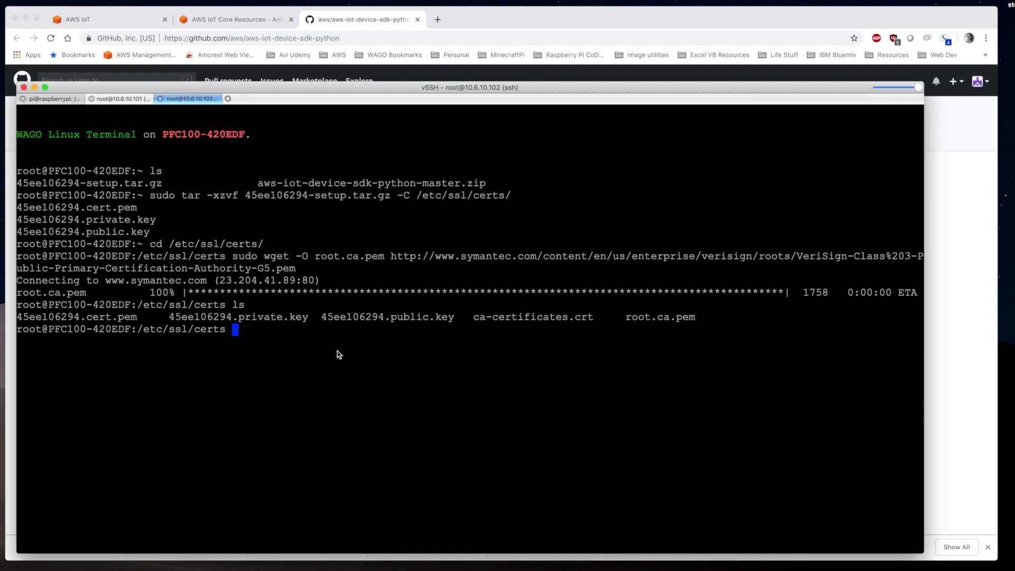
pyautogui.write('cd ~')
pyautogui.press('Return')
# Delete the .gz archive, unzip the AWS IoT SDK, and remove the zip
pyautogui.write('rm -r *.')
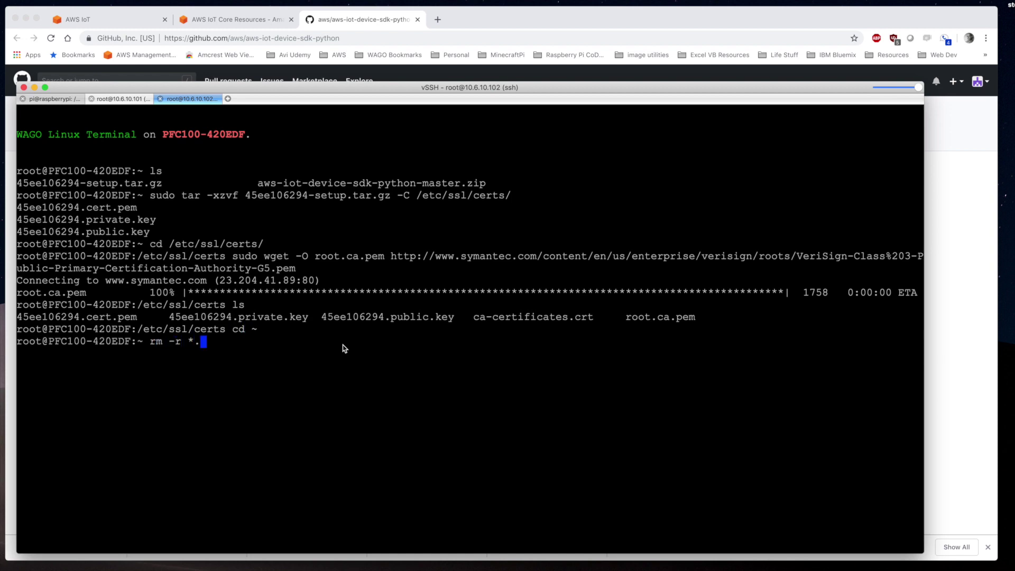
pyautogui.write('gz')
pyautogui.press('Return')
pyautogui.write('unzip a')
pyautogui.press('Tab')
pyautogui.press('Return')
pyautogui.write('rm -r *.zip')
pyautogui.press('Return')
# Install the SDK from aws-iot-device-sdk-python-master with sudo python setup.py install, then clear the screen
pyautogui.write('ls')
pyautogui.press('Return')
pyautogui.write('cd aws-iot-device-sdk-python-master/')
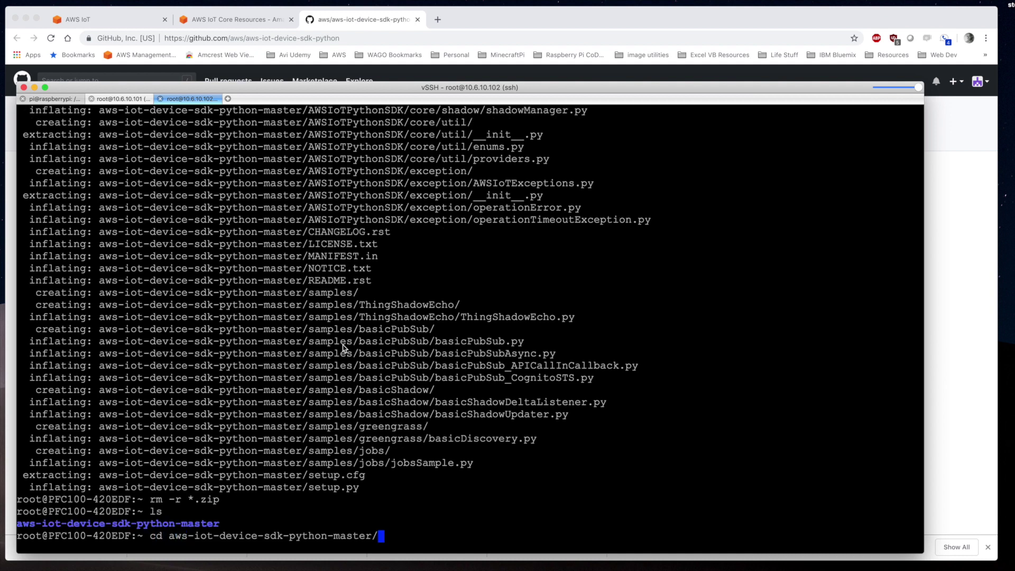
pyautogui.press('Return')
pyautogui.write('sudo python setup.py install')
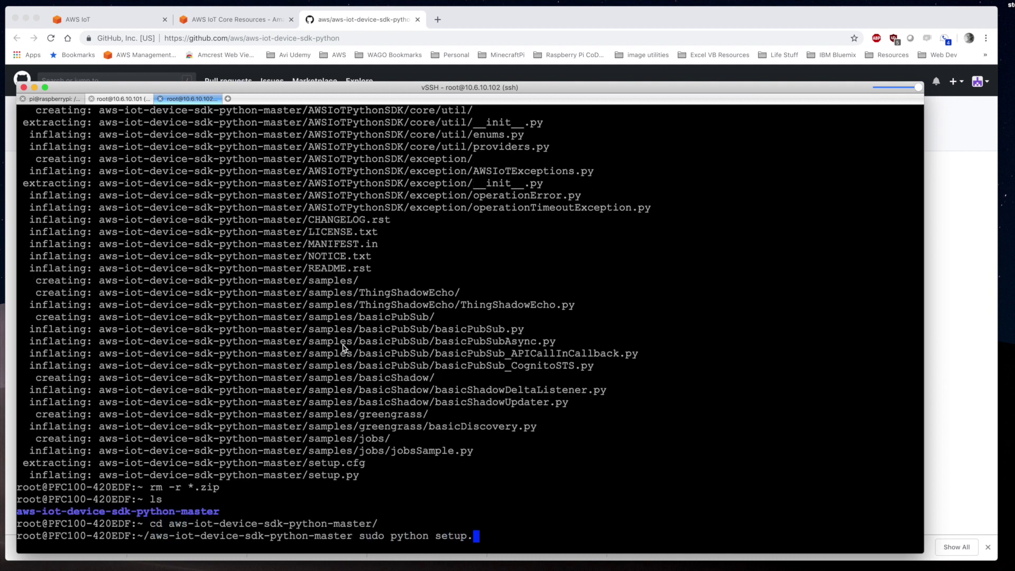
pyautogui.press('Return')
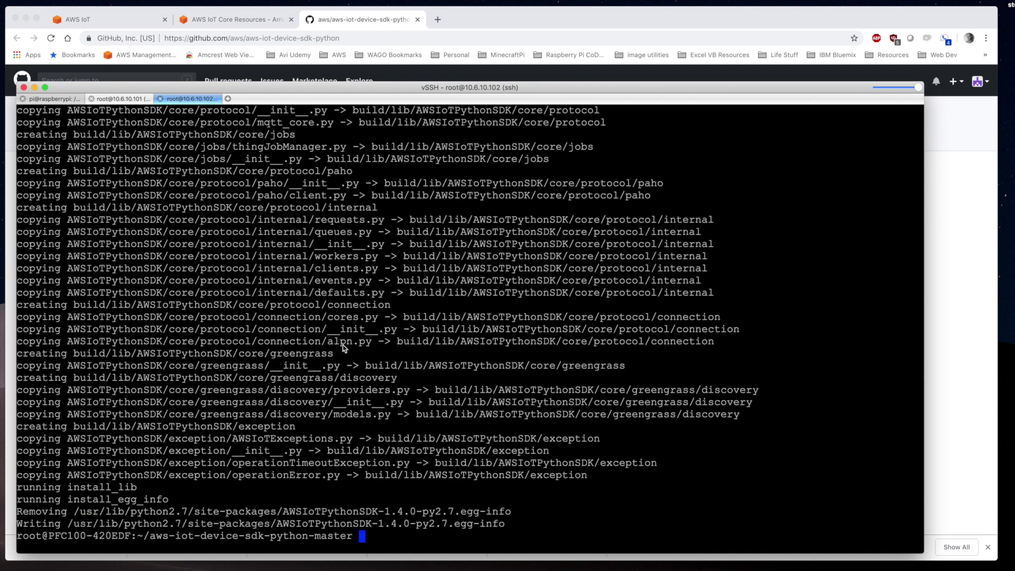
pyautogui.write('cd ~')
pyautogui.press('Return')
pyautogui.hotkey('ctrl', 'l')
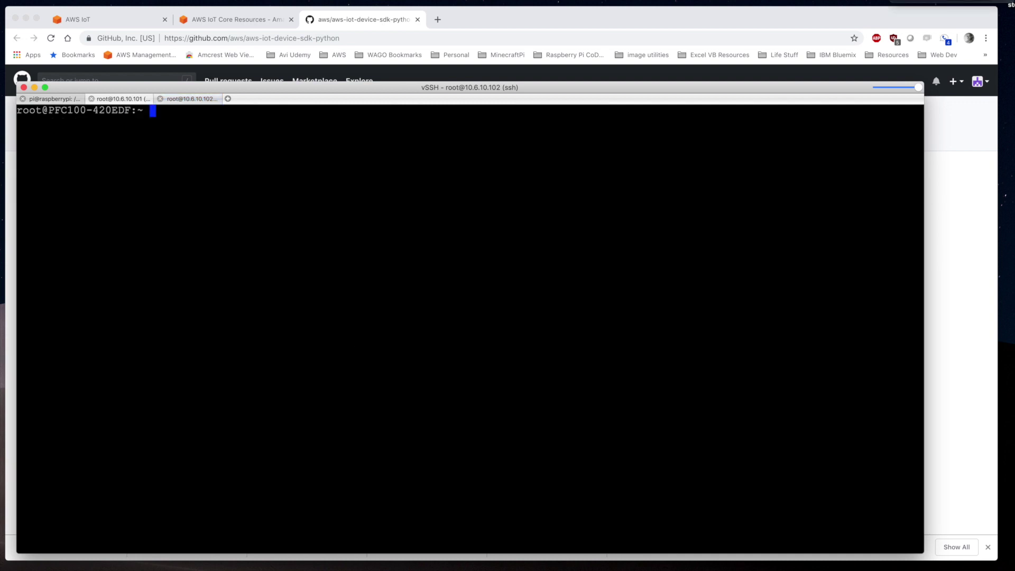
pyautogui.press('super+Tab')
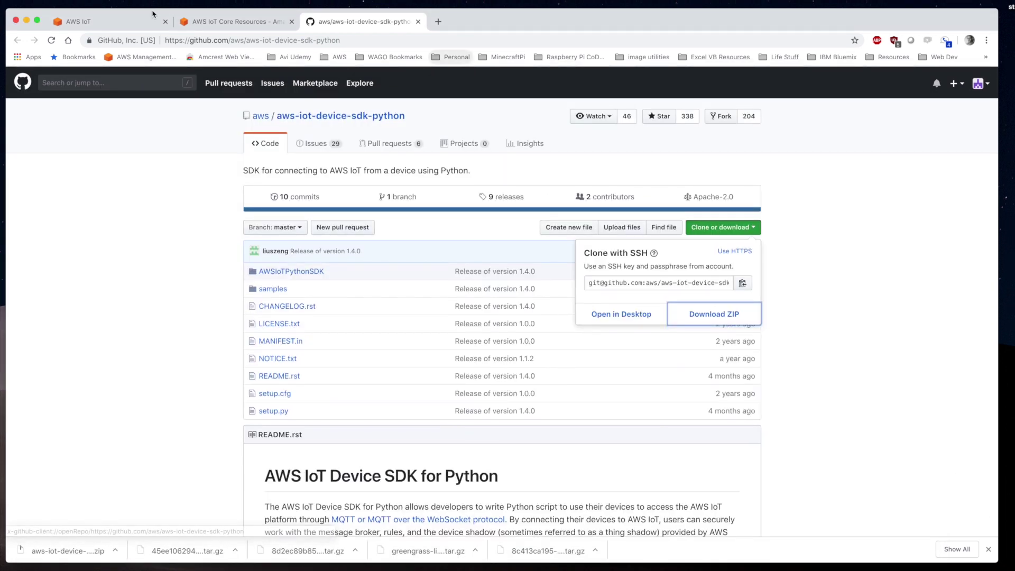
# Open the Subscriptions page of CS_GG_Group under Greengrass Groups in the AWS IoT console
pyautogui.click(106, 21)
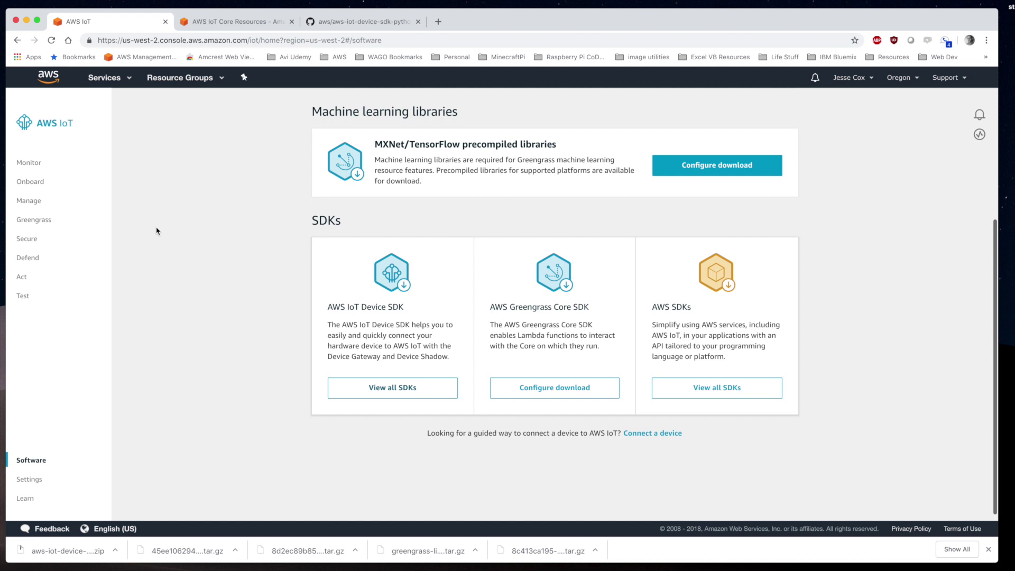
pyautogui.scroll(2, 205, 233)
pyautogui.click(32, 222)
pyautogui.click(37, 233)
pyautogui.click(211, 169)
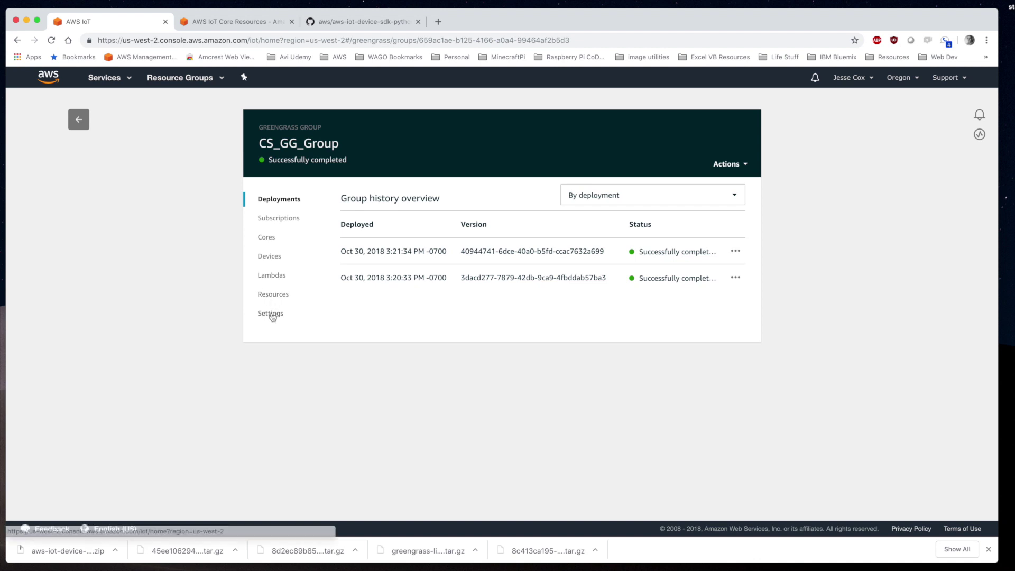
pyautogui.click(280, 223)
# Start a new subscription with source device CS_PFC100_2 and target device CS_PFC100_1
pyautogui.click(623, 415)
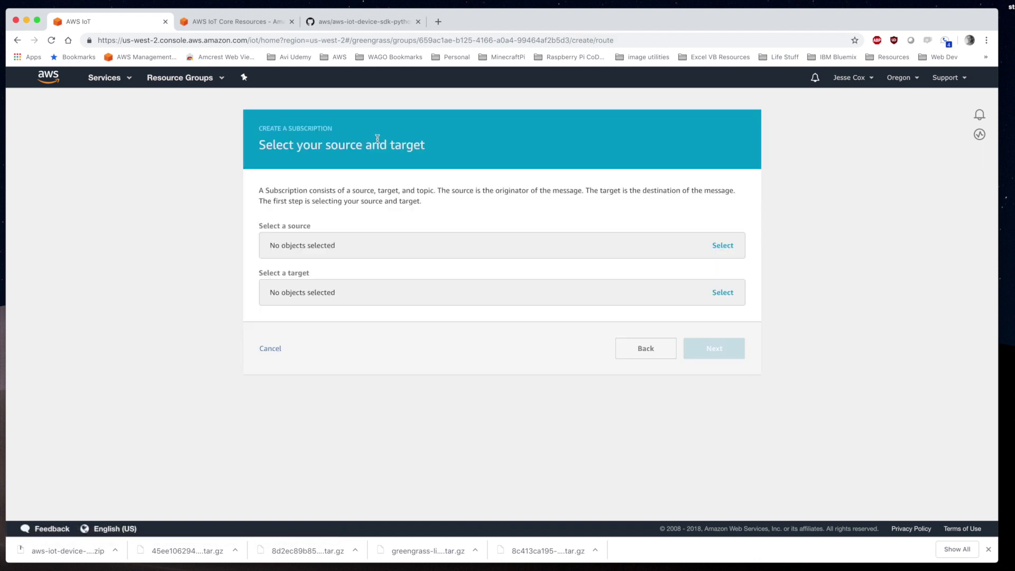
pyautogui.click(329, 248)
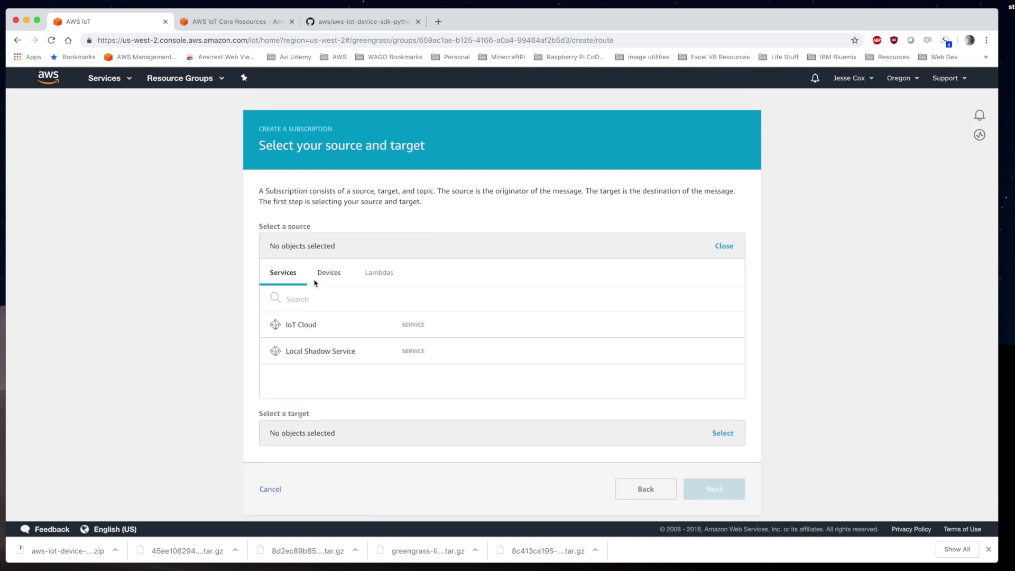
pyautogui.click(329, 277)
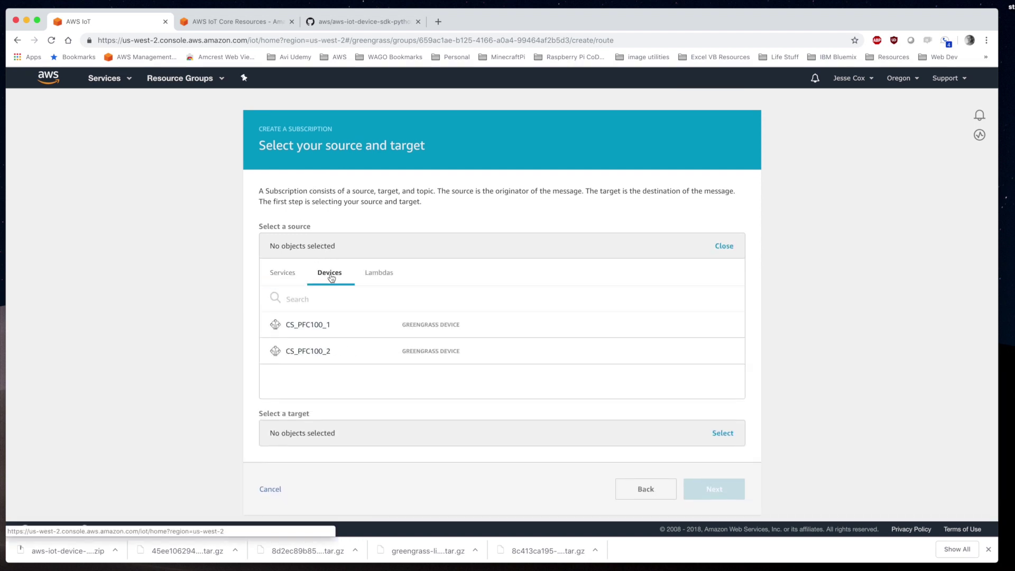
pyautogui.click(300, 353)
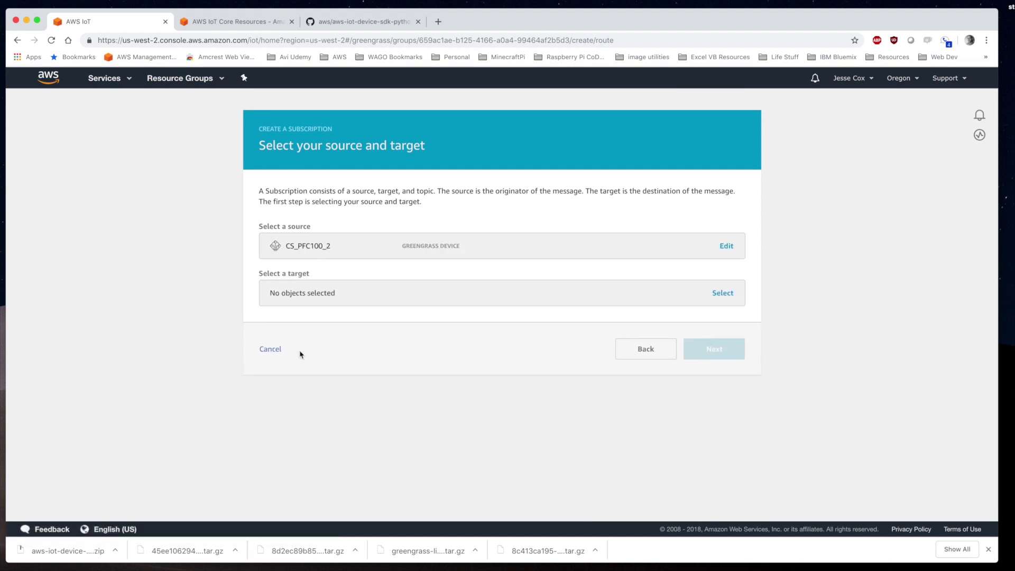
pyautogui.click(312, 296)
pyautogui.click(328, 321)
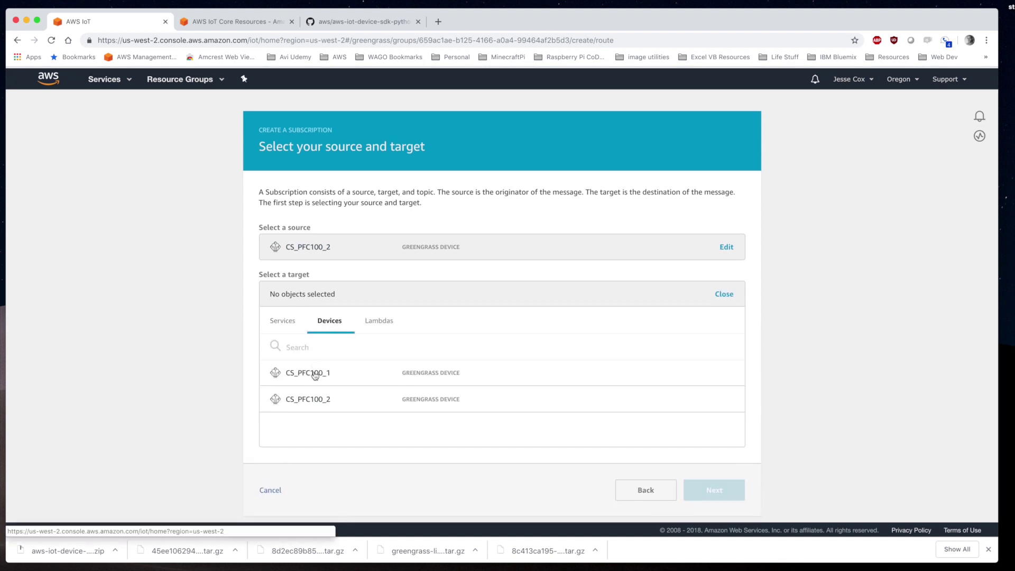
pyautogui.click(315, 375)
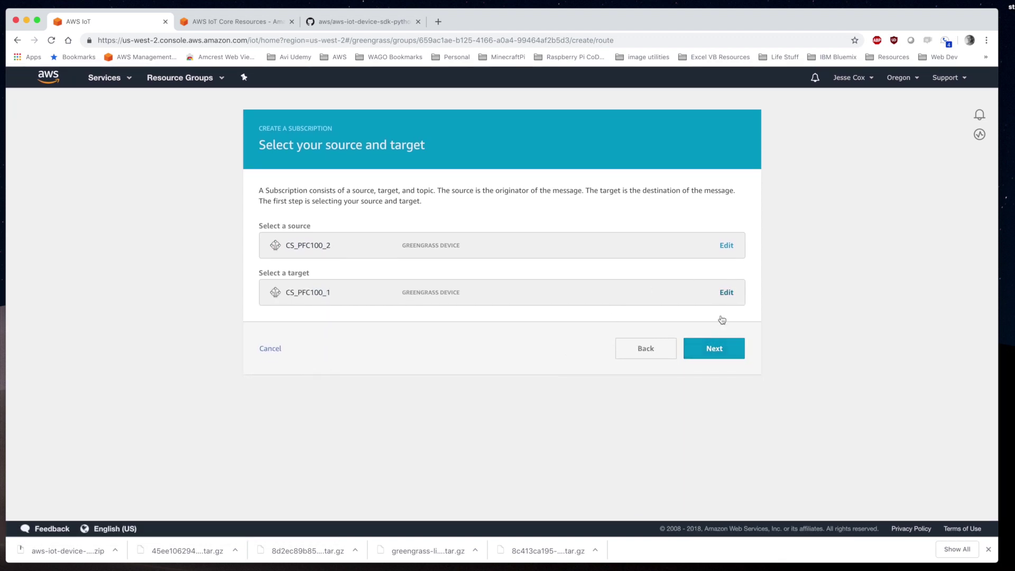
# Enter the hello/world/pubsub topic filter and finish creating the subscription
pyautogui.click(714, 349)
pyautogui.click(332, 294)
pyautogui.write('hello/world/pubsub')
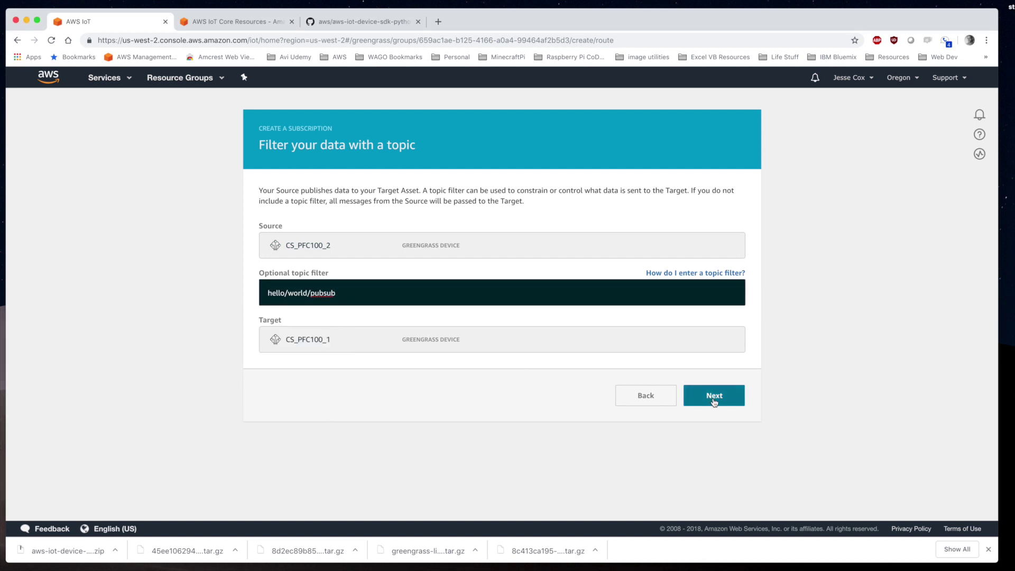
pyautogui.click(714, 396)
pyautogui.click(719, 350)
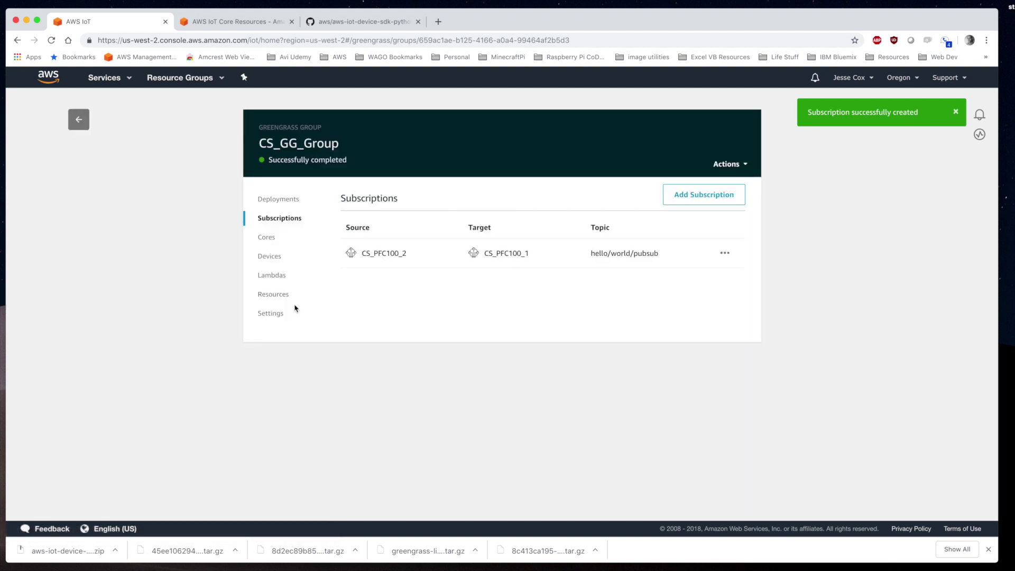
# Attach Greengrass_ServiceRole as the group role in Settings and save it
pyautogui.click(277, 318)
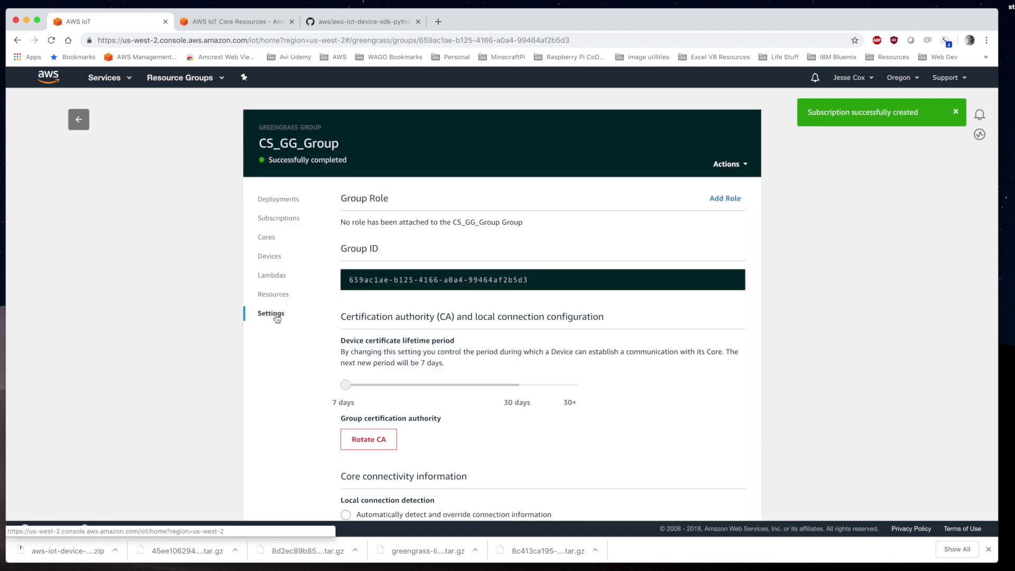
pyautogui.click(729, 198)
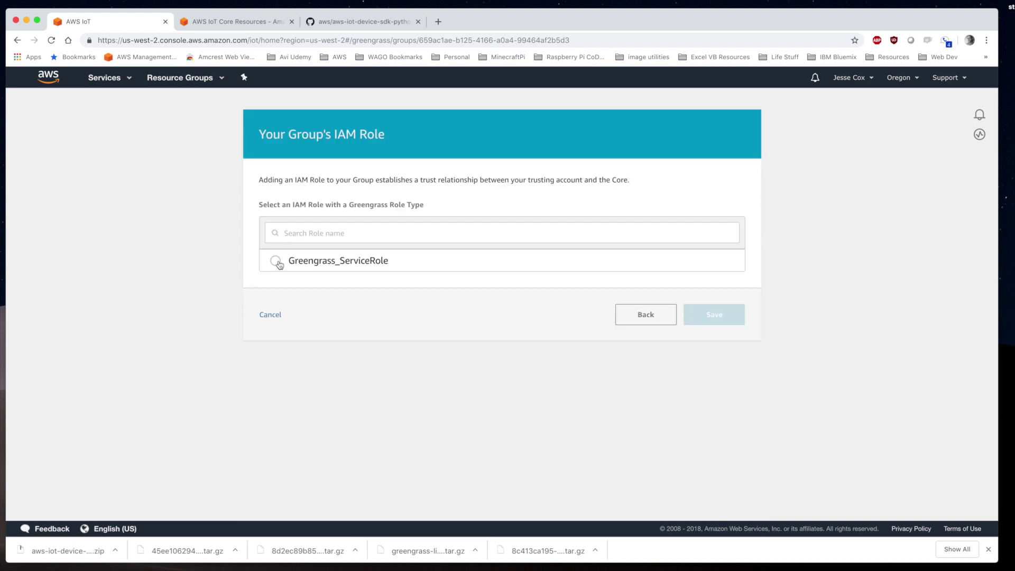
pyautogui.click(275, 261)
pyautogui.click(709, 316)
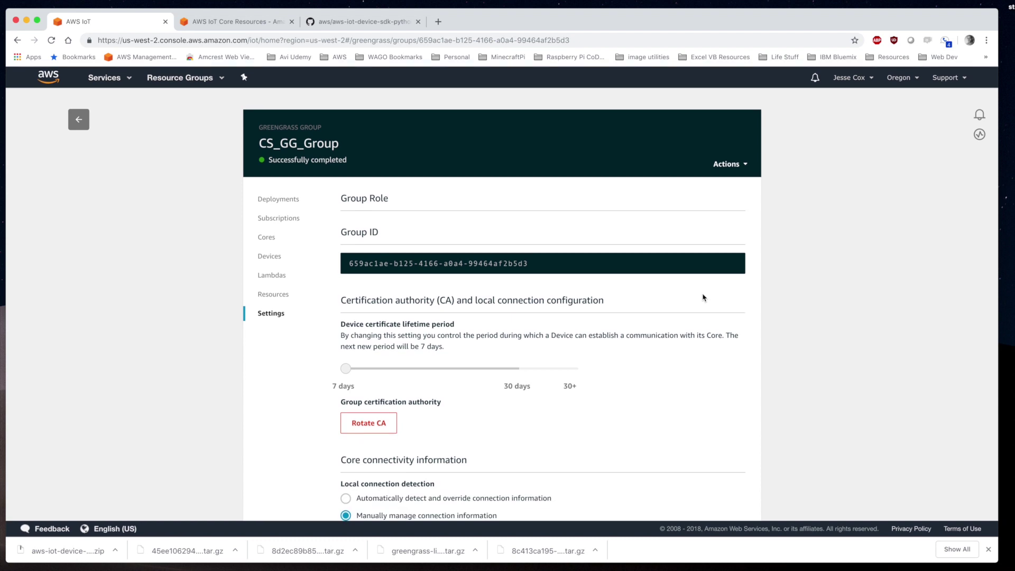
# Set the device certificate lifetime slider to 30 days
pyautogui.scroll(-5, 704, 297)
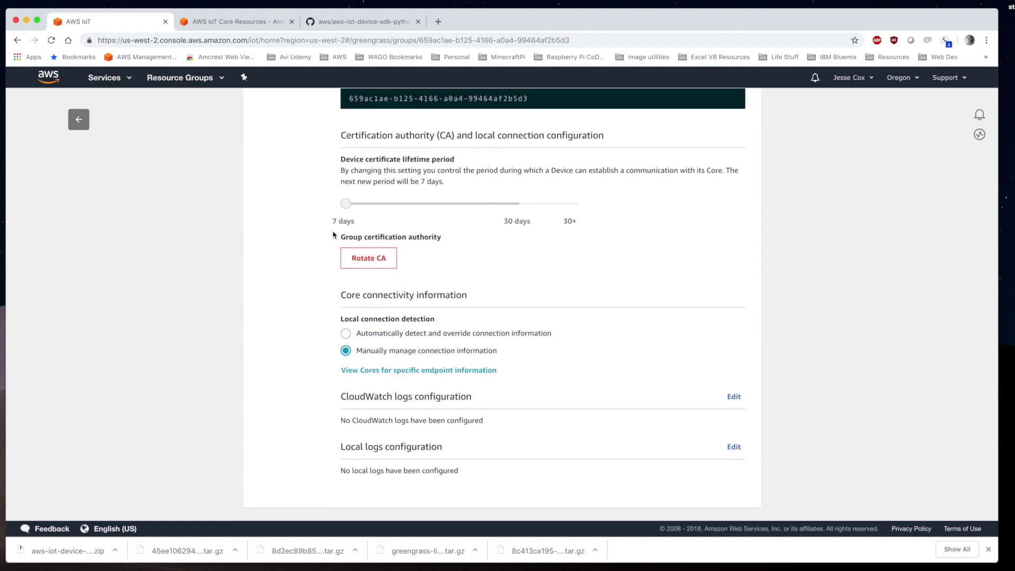
pyautogui.moveTo(346, 207); pyautogui.dragTo(581, 222)
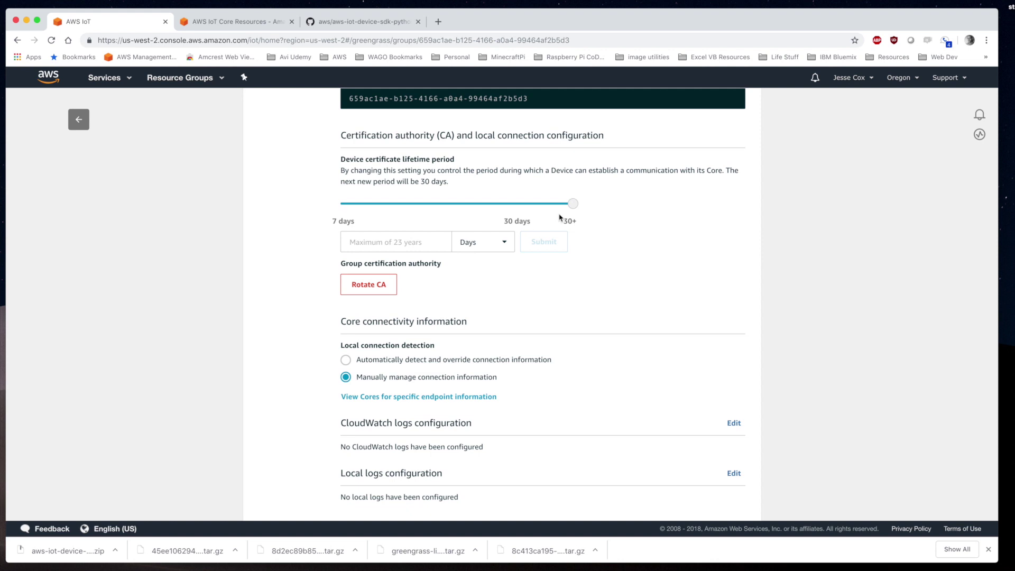
pyautogui.moveTo(573, 205); pyautogui.dragTo(519, 210)
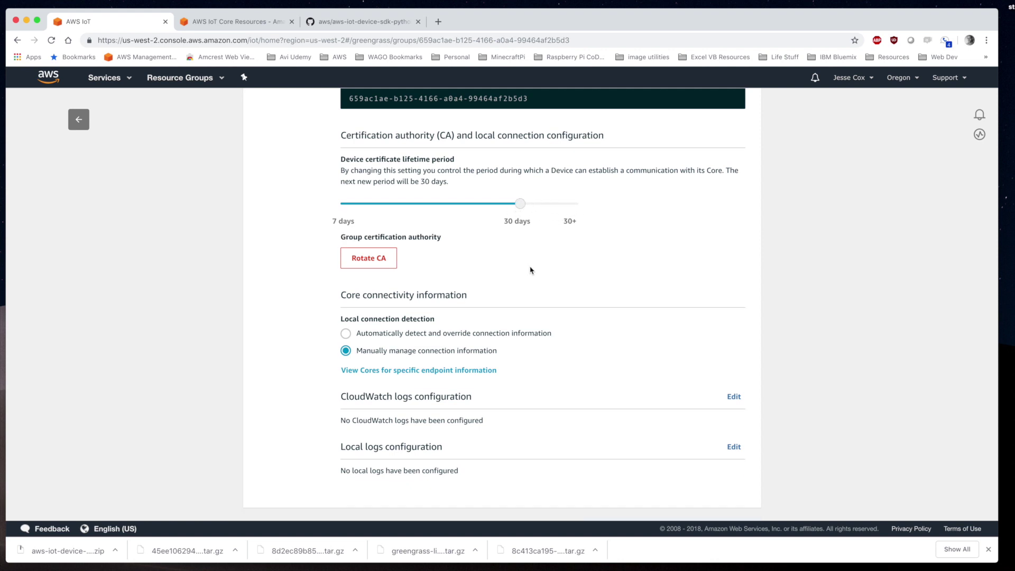
# Deploy CS_GG_Group from the Deployments page's Actions menu
pyautogui.scroll(1, 529, 269)
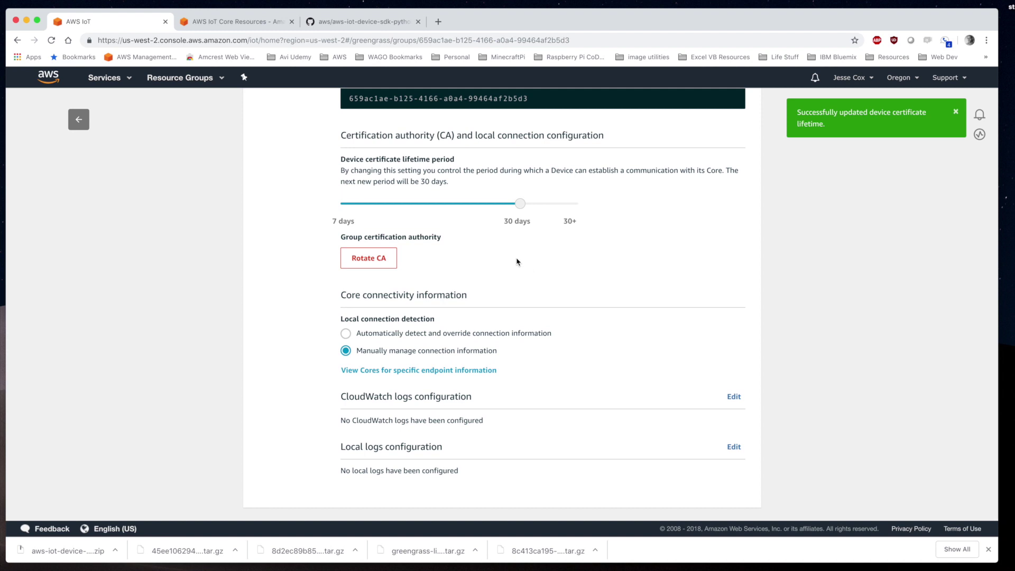
pyautogui.scroll(5, 516, 260)
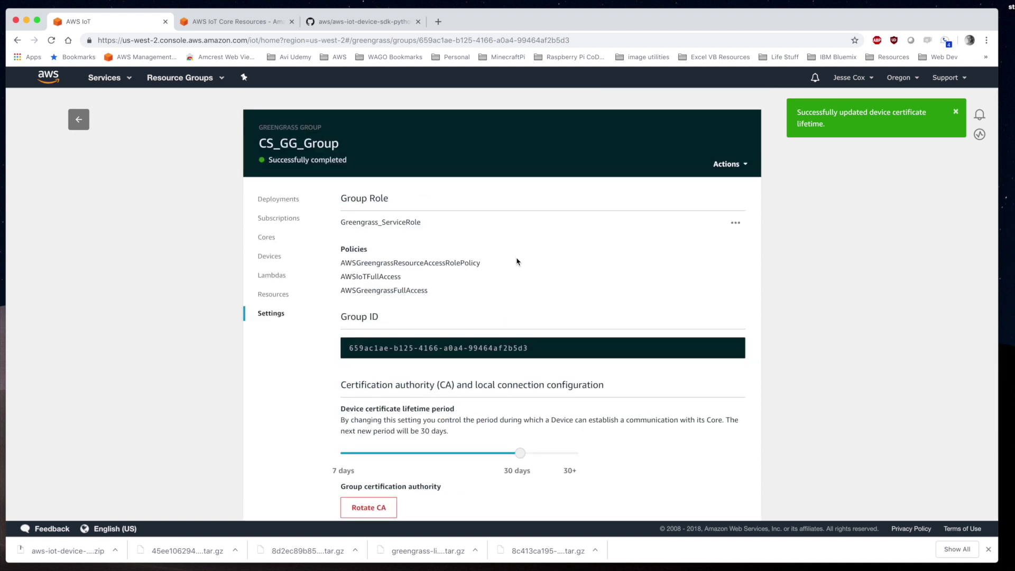
pyautogui.click(285, 200)
pyautogui.click(746, 164)
pyautogui.click(714, 181)
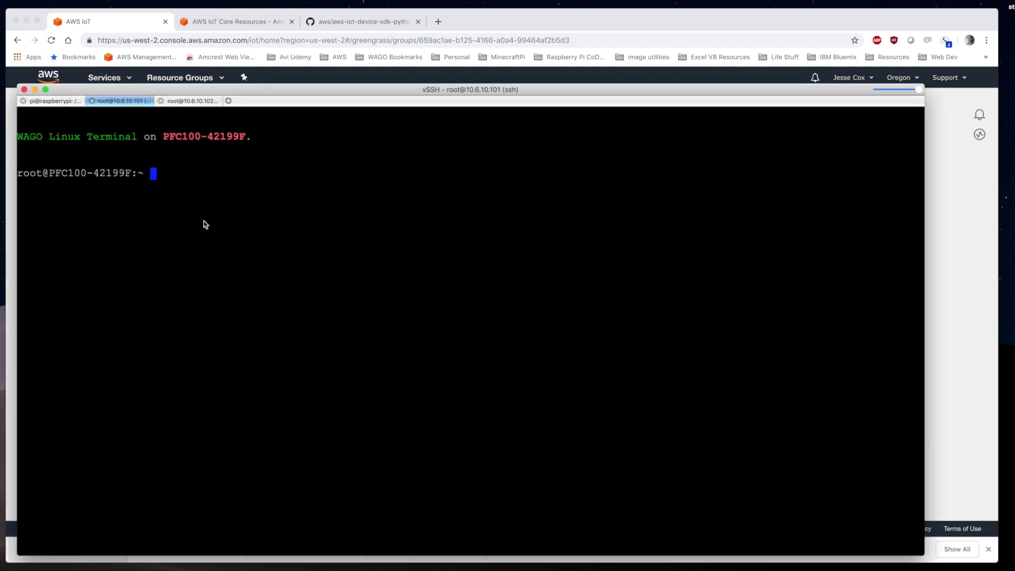
# On 10.6.10.101, copy the SDK's greengrass sample basicDiscovery.py into /etc/ssl/certs/
pyautogui.click(127, 101)
pyautogui.write('cp aws')
pyautogui.press('Tab')
pyautogui.write('sam')
pyautogui.press('Tab')
pyautogui.write('g')
pyautogui.press('Tab')
pyautogui.write('bas')
pyautogui.press('Tab')
pyautogui.write('/etc/')
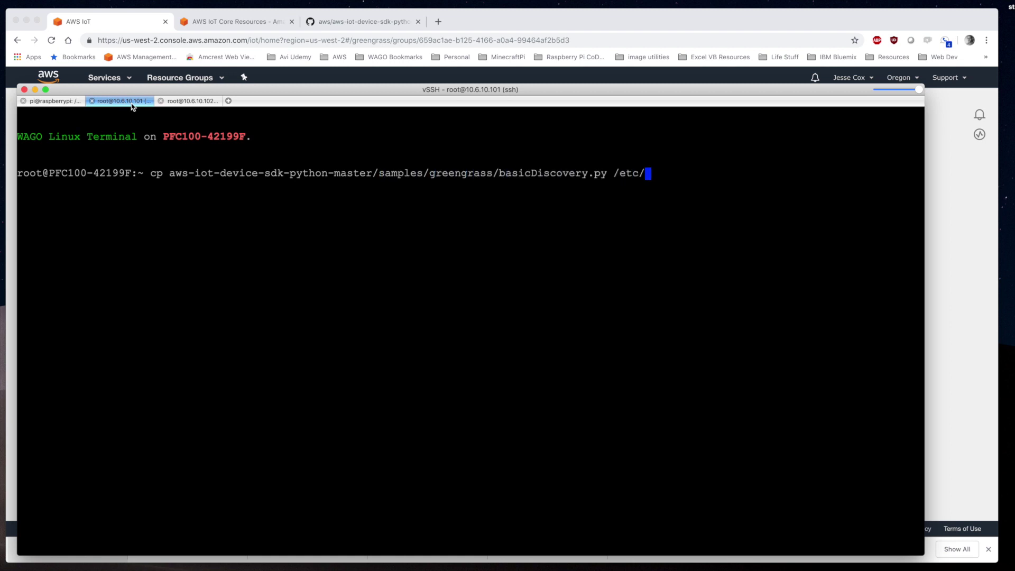
pyautogui.write('ssl/certs/')
pyautogui.press('Return')
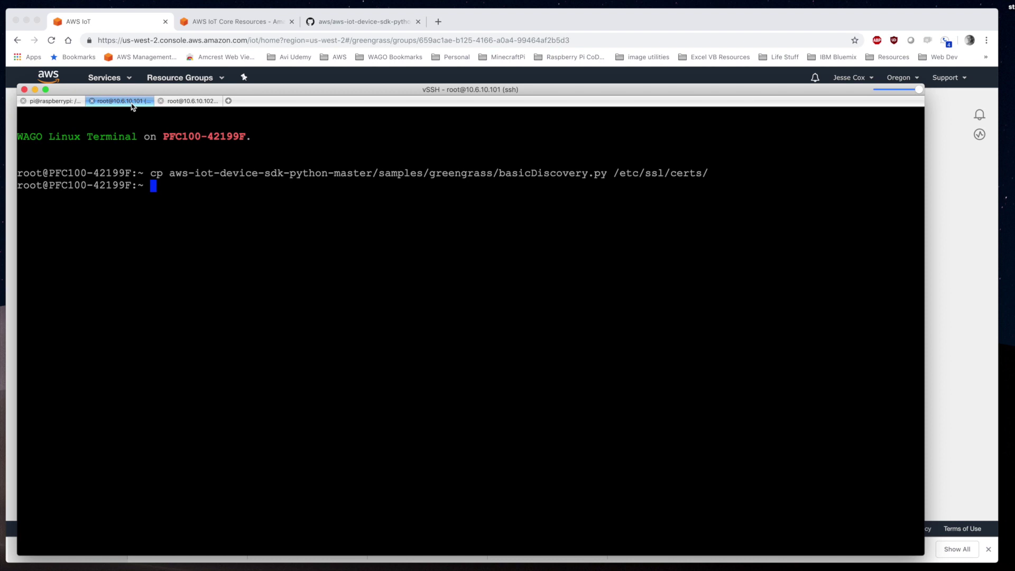
# Change to /etc/ssl/certs and run the pasted basicDiscovery.py subscribe command on 10.6.10.101
pyautogui.write('cd /etc/ssl/certs/')
pyautogui.press('Return')
pyautogui.press('super+Tab')
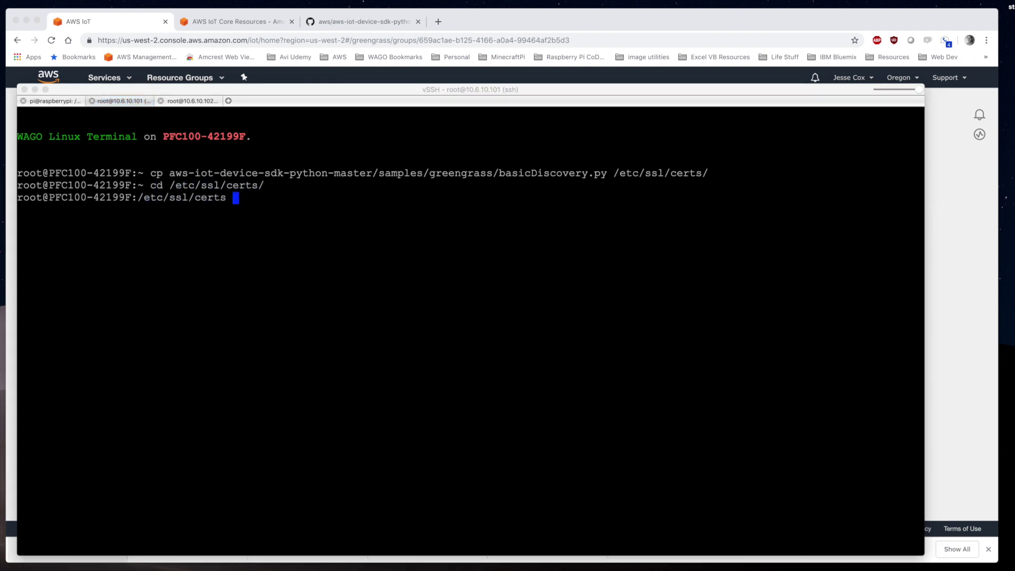
pyautogui.press('super+Tab')
pyautogui.write("python basicDiscovery.py -e a149vimaq58p1y.iot.us-west-2.amazonaws.com -r root.ca.pem -c 8d2ec89b85.cert.pem -k 8d2ec89b85.private.key -n CS_PFC100_1 -t 'hello/world/pubsub' -m subscribe")
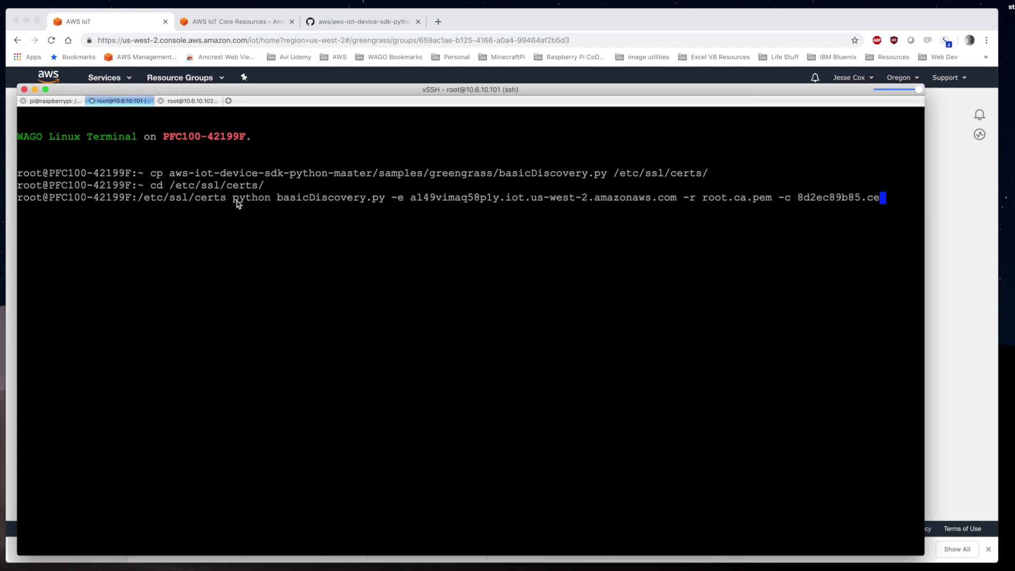
pyautogui.press('Return')
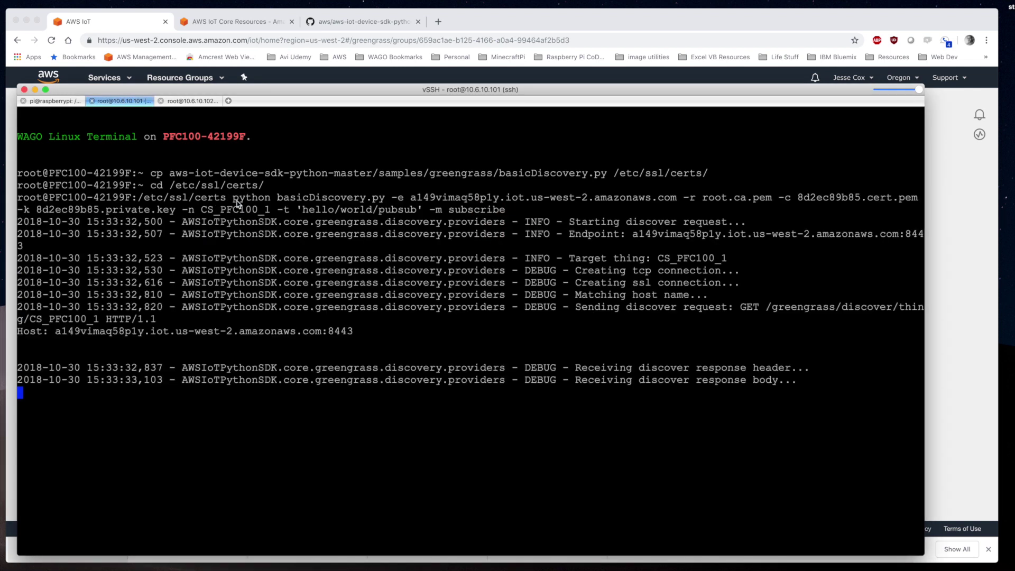
# On 10.6.10.102, copy basicDiscovery.py into /etc/ssl/certs and start the pasted publish command there
pyautogui.click(192, 101)
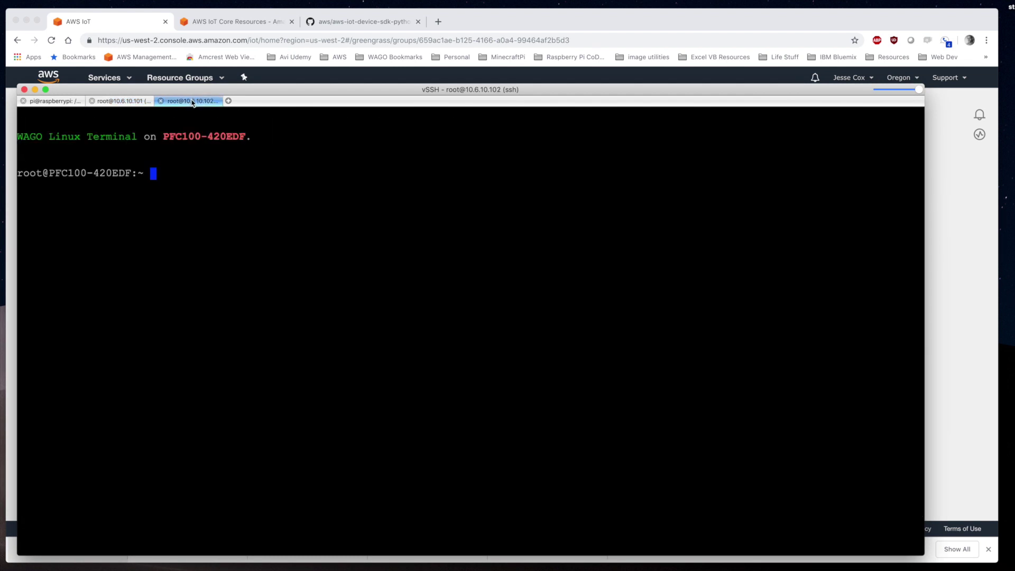
pyautogui.write('cp aws-iot-device-sdk-python-master/')
pyautogui.write('samples/greengrass/')
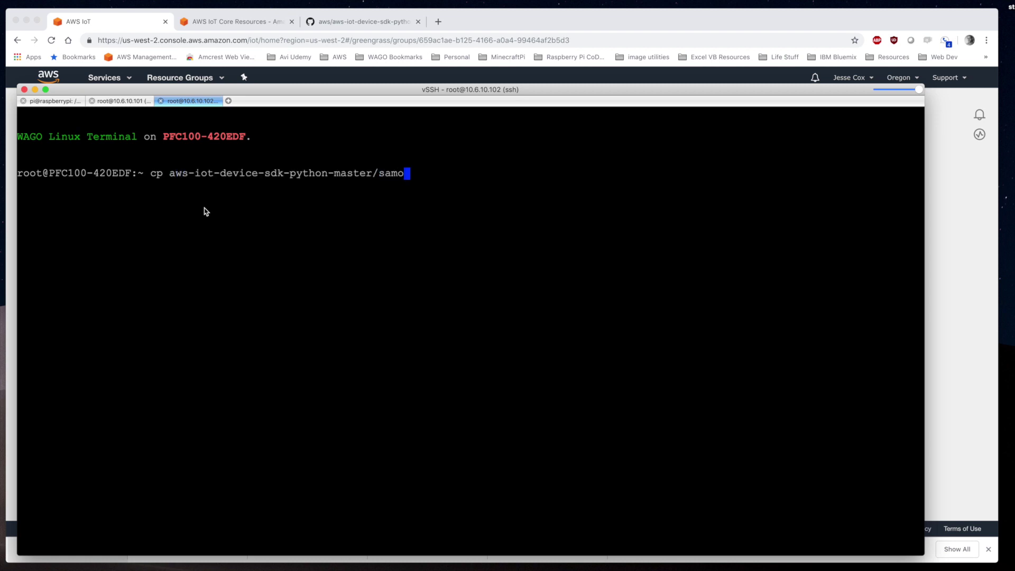
pyautogui.write('basicDiscovery.py ')
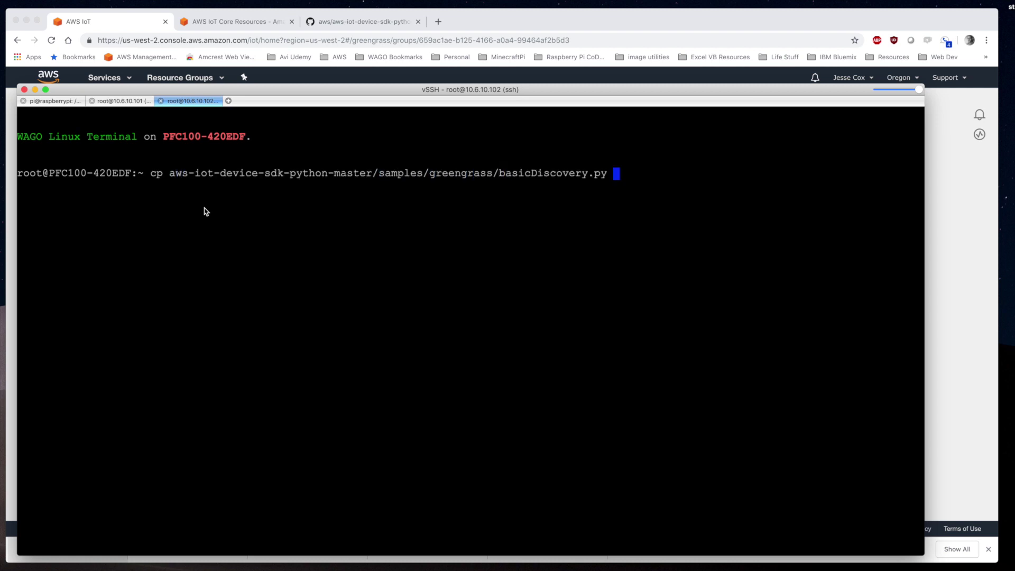
pyautogui.write('/etc/ssl/certs/')
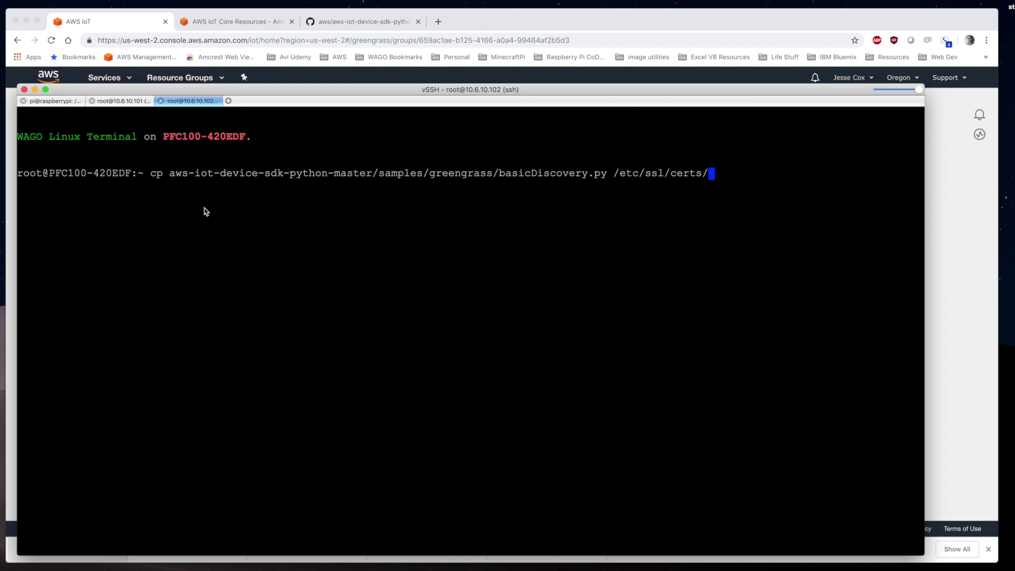
pyautogui.press('Return')
pyautogui.press('super+Tab')
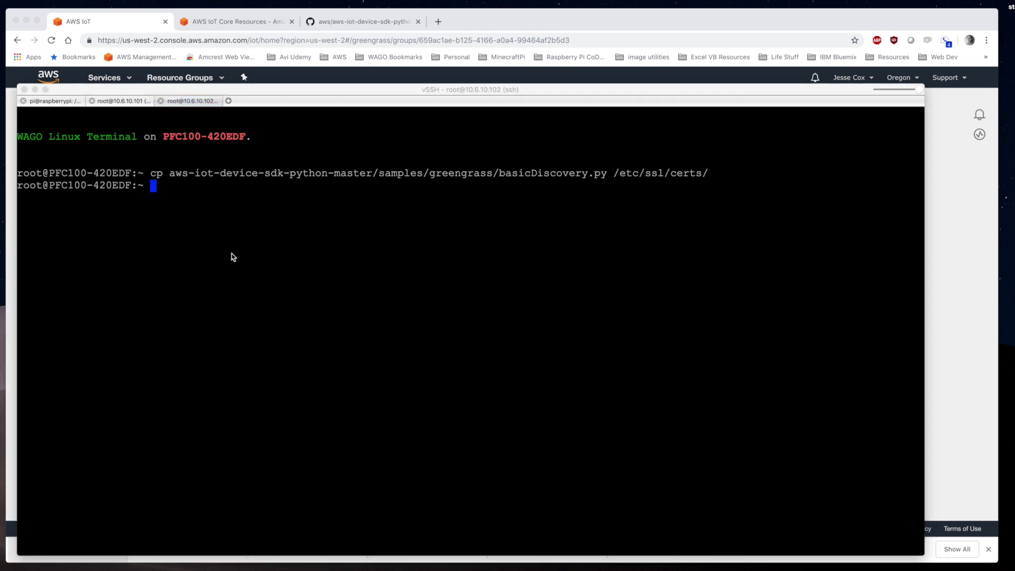
pyautogui.click(233, 257)
pyautogui.write('cd /etc/ssl/')
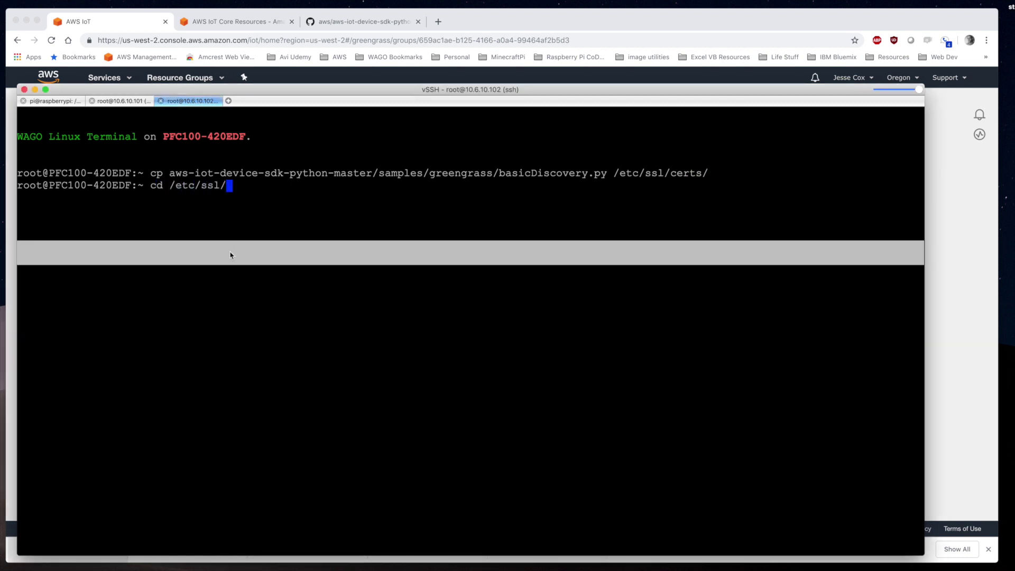
pyautogui.write('certs/')
pyautogui.press('Return')
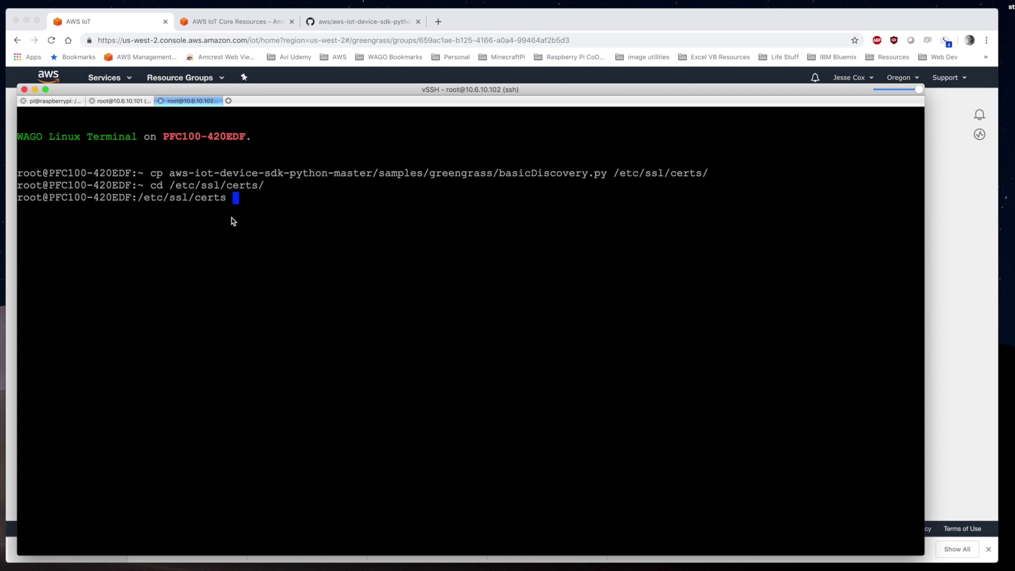
pyautogui.write("python basicDiscovery.py -e a149vimaq58p1y.iot.us-west-2.amazonaws.com -r root.ca.pem -c 45ee106294.cert.pem -k 45ee106294.private.key -n CS_PFC100_2 -t 'hello/world/pubsub' -m publish -M 'Hello, World! Sent from CS_PFC100_2'")
pyautogui.press('Return')
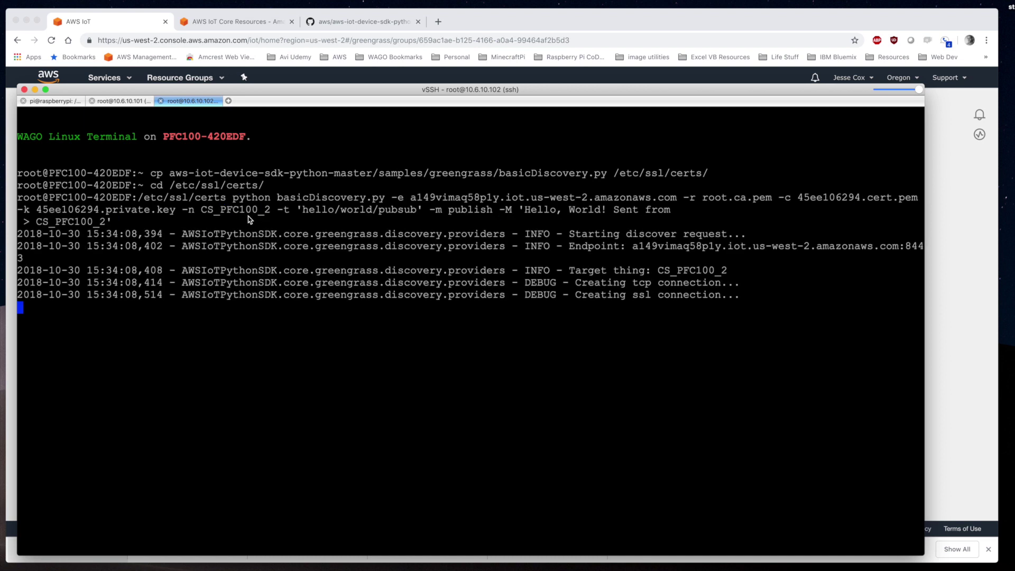
# Stop the running publish script on 10.6.10.102 with Ctrl+C
pyautogui.click(134, 101)
pyautogui.hotkey('ctrl', 'Tab')
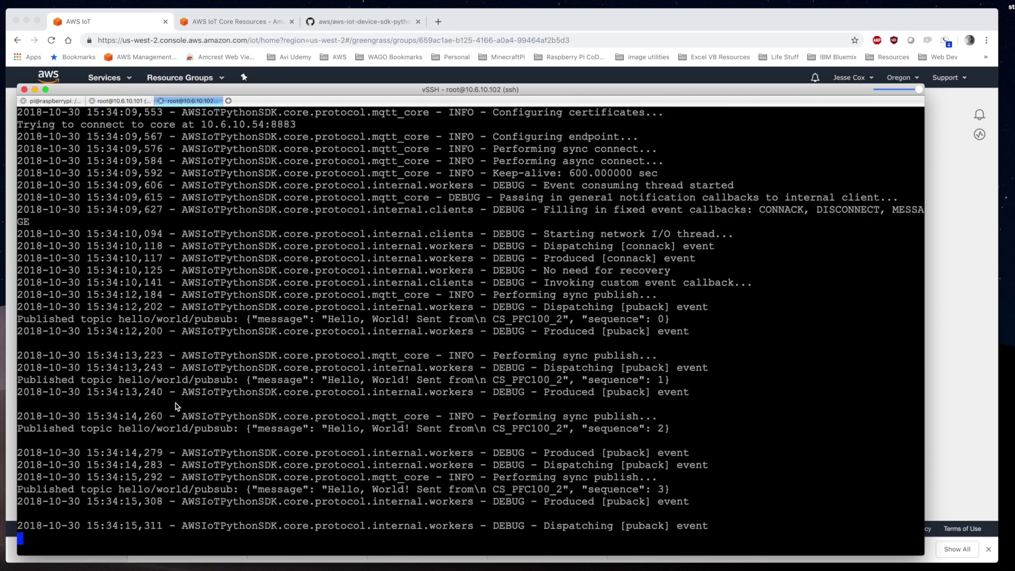
pyautogui.hotkey('ctrl', 'c')
# On 10.6.10.101, stop the script and copy the groupCA certificate to /etc/ssl/certs/root.ca.pem
pyautogui.click(130, 101)
pyautogui.hotkey('ctrl', 'c')
pyautogui.write('ls')
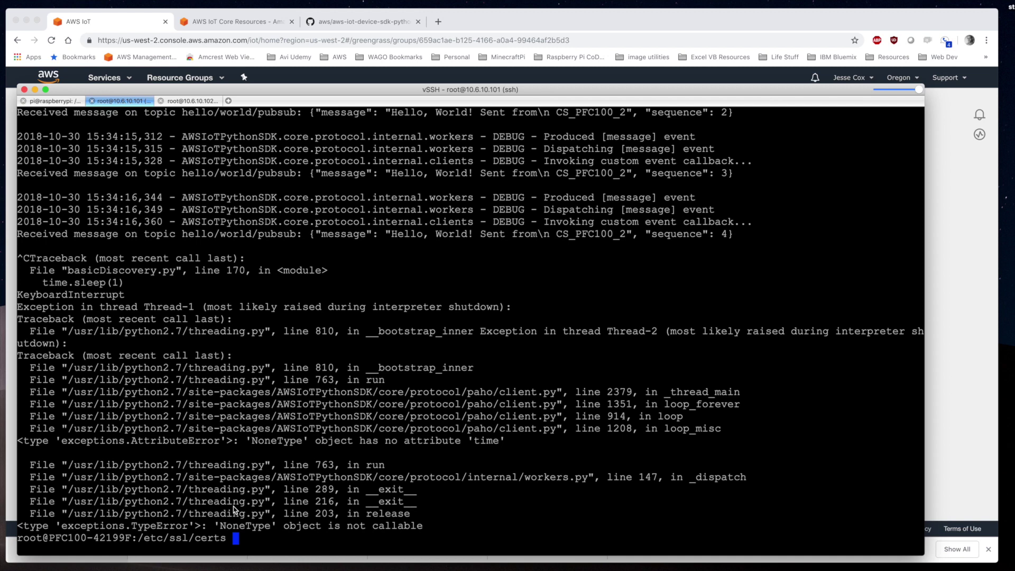
pyautogui.press('Return')
pyautogui.write('cd groupCA/')
pyautogui.press('Return')
pyautogui.write('ls')
pyautogui.press('Return')
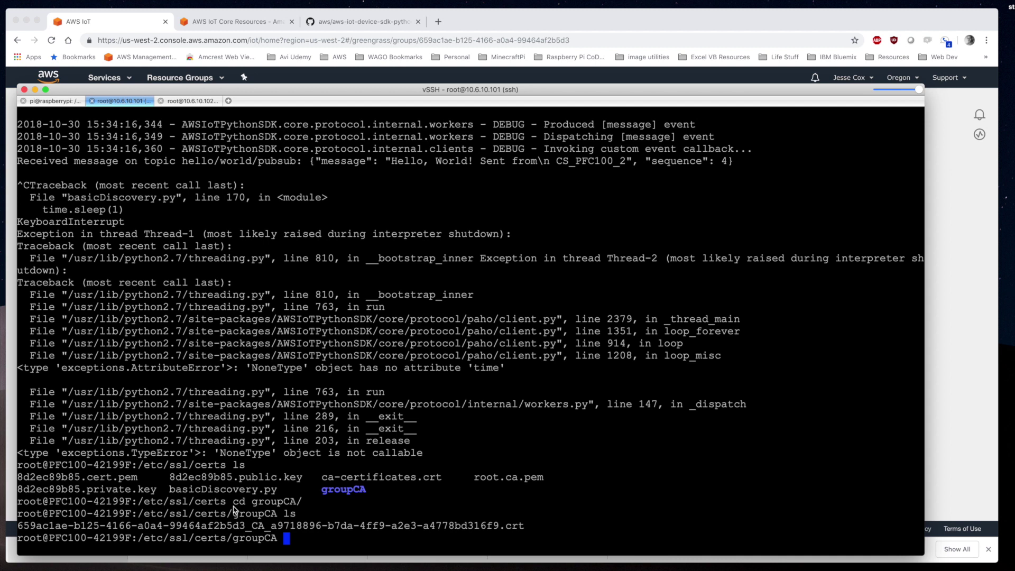
pyautogui.write('cp * /etc/ssl/certs/root.ca.pem')
pyautogui.press('Return')
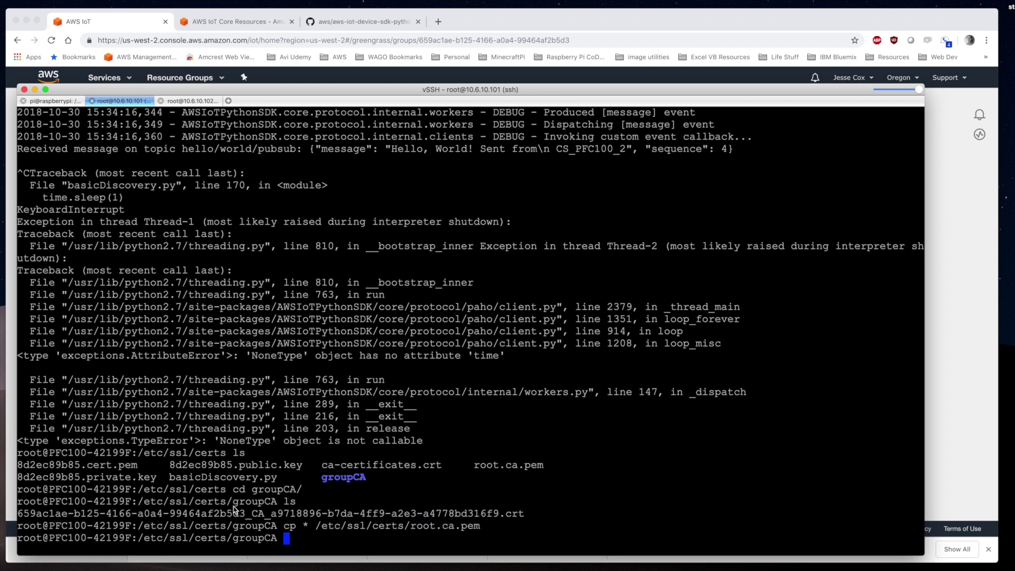
pyautogui.moveTo(480, 527); pyautogui.dragTo(284, 526)
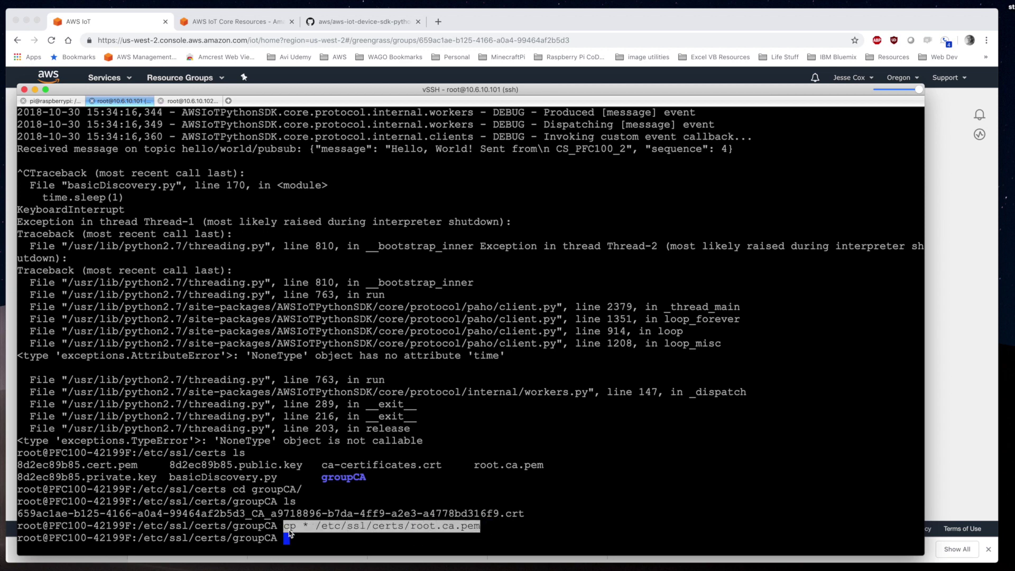
# On 10.6.10.102, copy the groupCA certificate to /etc/ssl/certs/root.ca.pem with the same command
pyautogui.click(191, 101)
pyautogui.write('ls')
pyautogui.press('Return')
pyautogui.write('cd groupCA/')
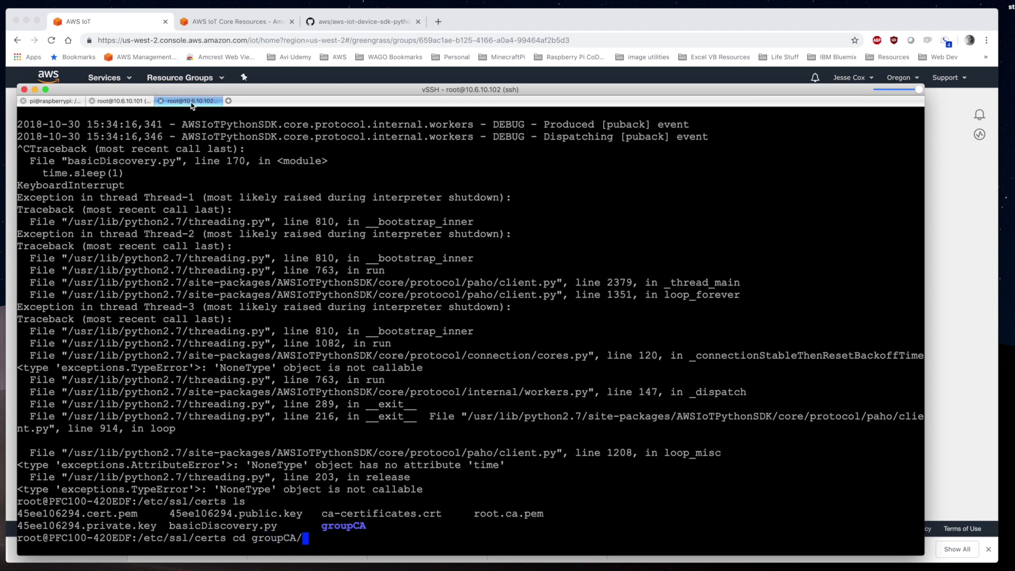
pyautogui.press('Return')
pyautogui.press('super+v')
pyautogui.press('Return')
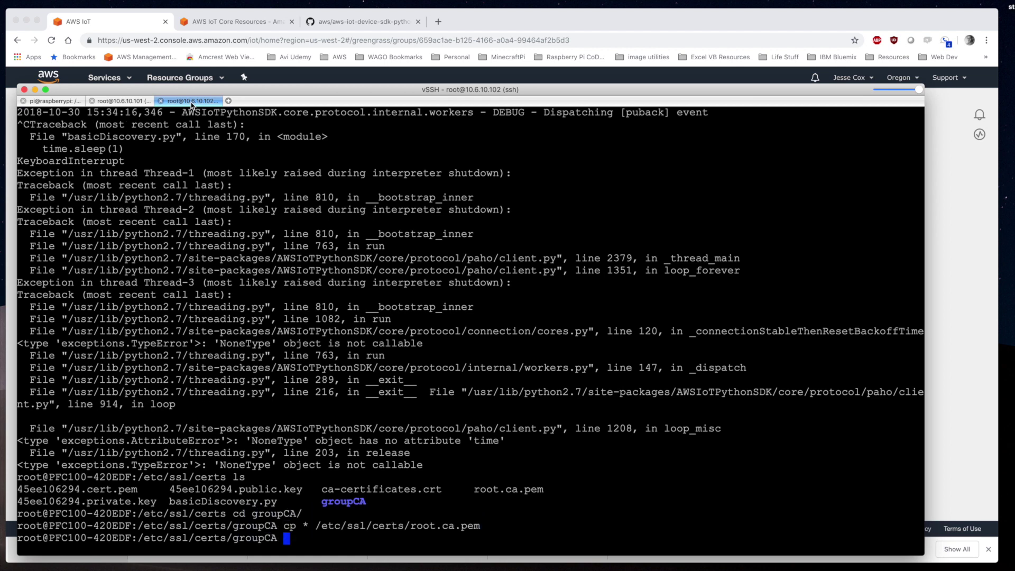
# Clear the terminal screens of both controller sessions
pyautogui.write('clear')
pyautogui.press('Return')
pyautogui.click(131, 102)
pyautogui.write('clea')
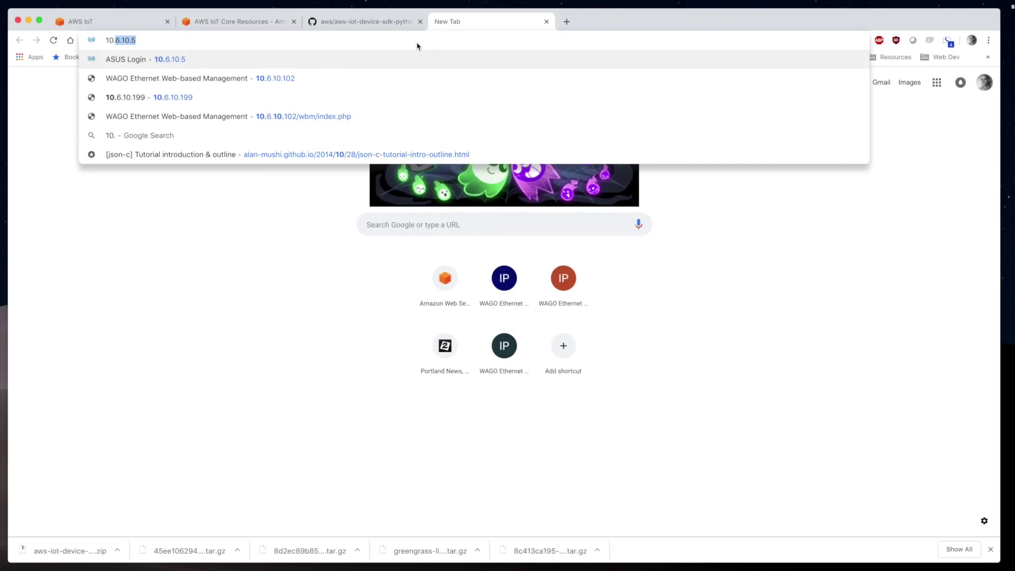
# Load the 10.6.10.101 and 10.6.10.102 management pages in separate browser tabs
pyautogui.write('10.101')
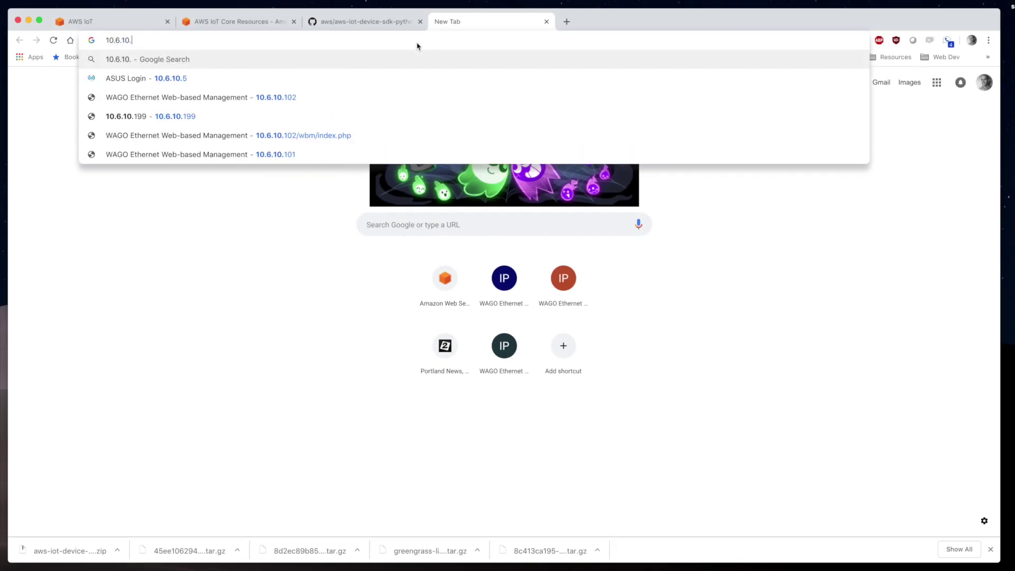
pyautogui.press('Return')
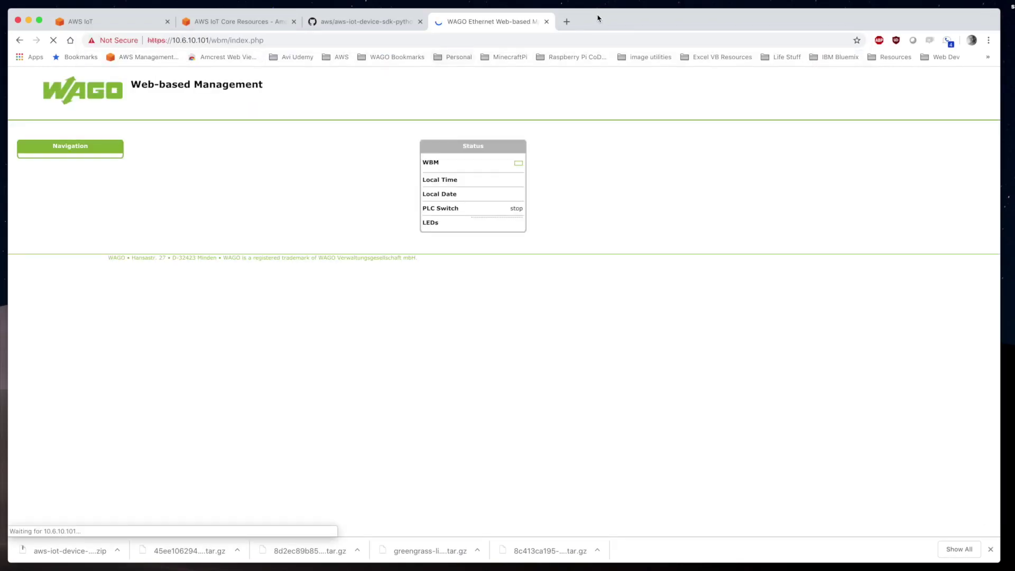
pyautogui.press('super+t')
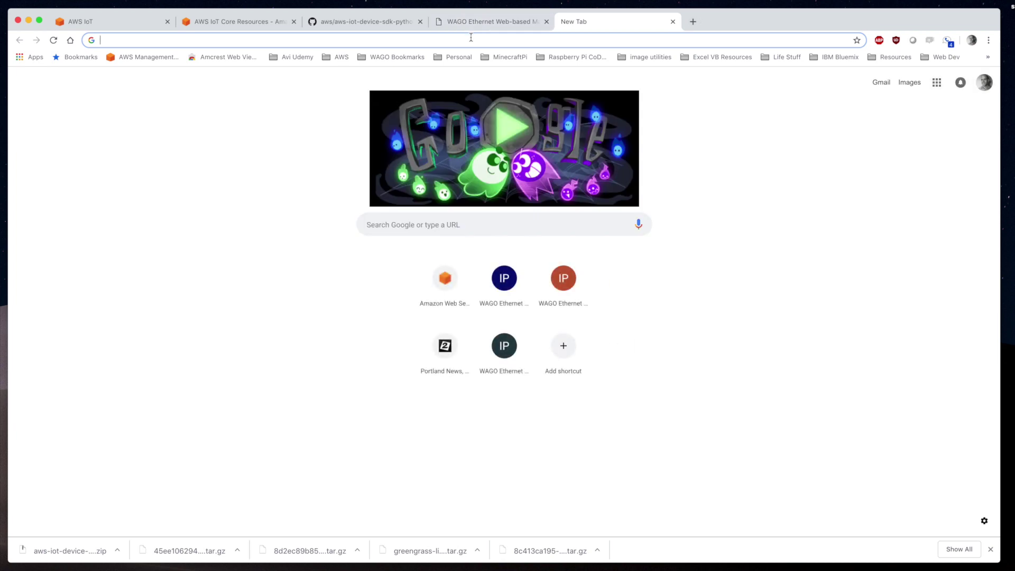
pyautogui.write('10.6.10.102')
pyautogui.press('Return')
# On 10.6.10.101's page, go to Cloud Connectivity and begin the login
pyautogui.click(482, 22)
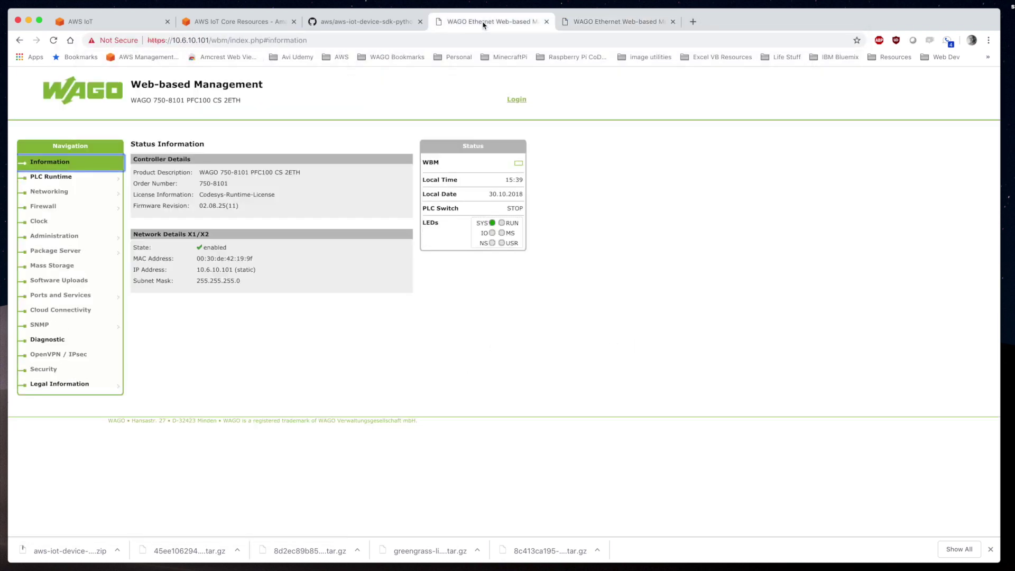
pyautogui.click(60, 312)
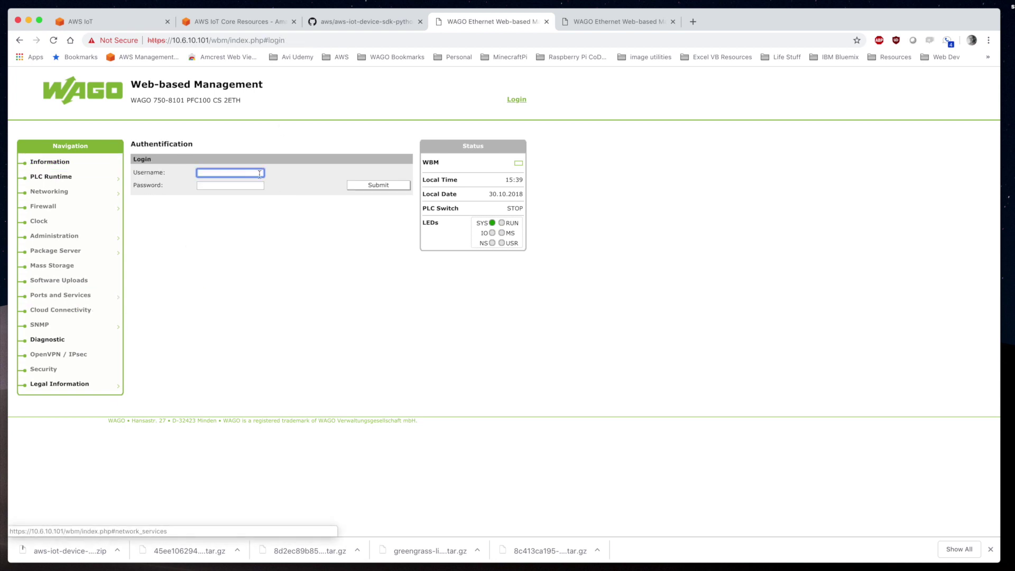
pyautogui.click(230, 185)
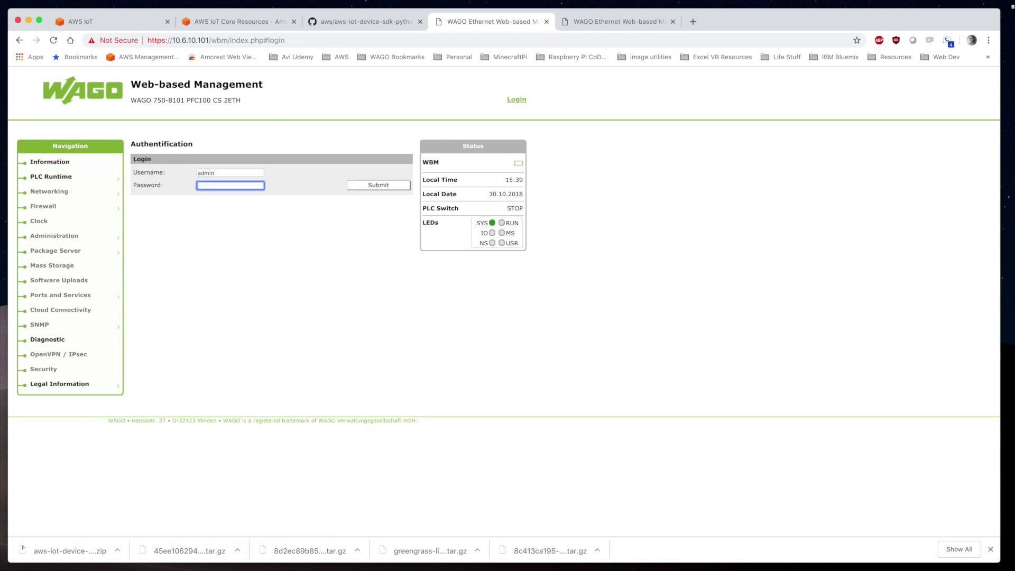
# Log in with the password, enable the service and select Amazon Web Services (AWS)
pyautogui.write('wago')
pyautogui.press('Return')
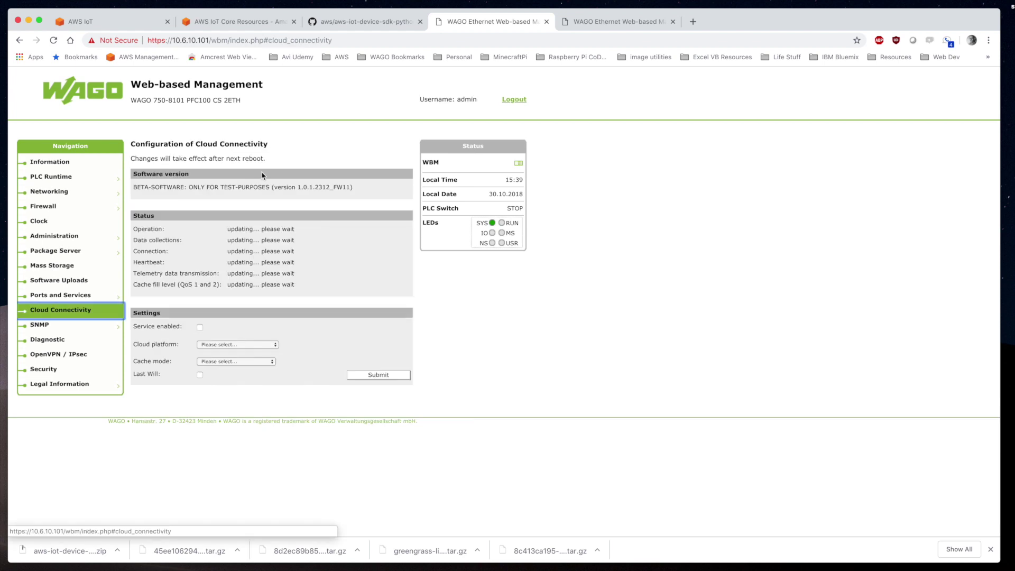
pyautogui.click(200, 327)
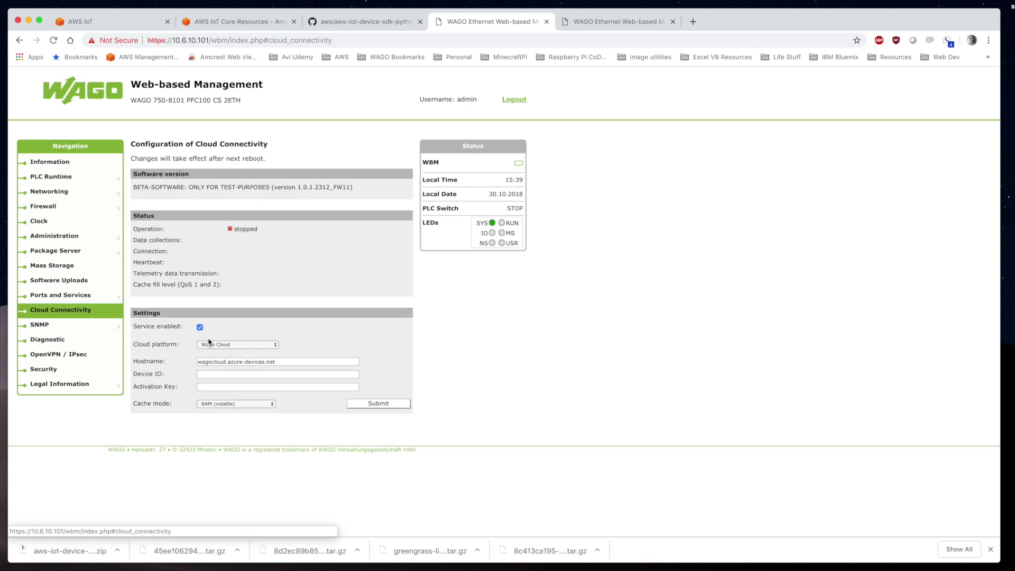
pyautogui.click(208, 345)
pyautogui.click(216, 371)
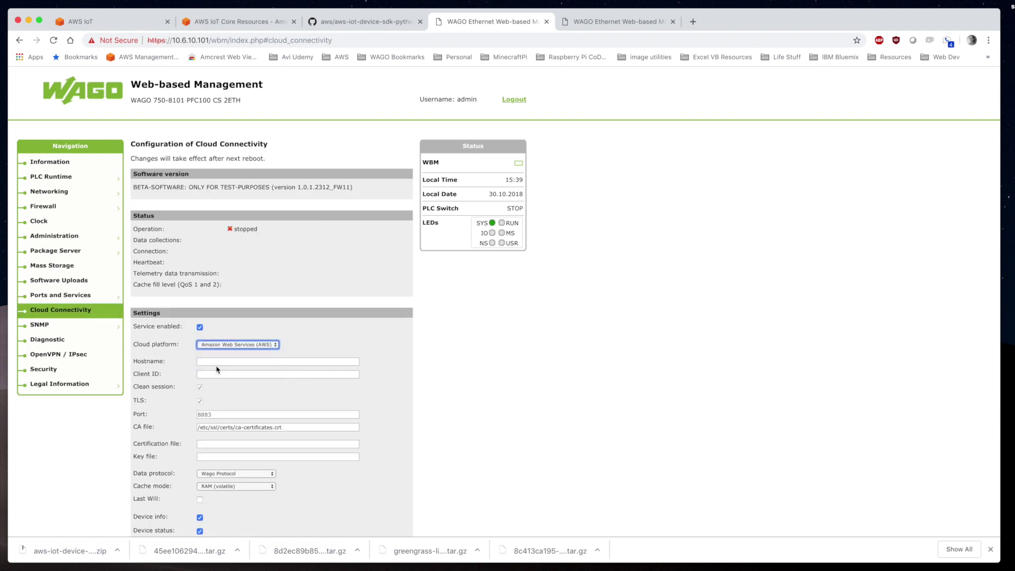
# Set the hostname to 10.6.10.54 and client ID CS_PFC100_1
pyautogui.click(216, 362)
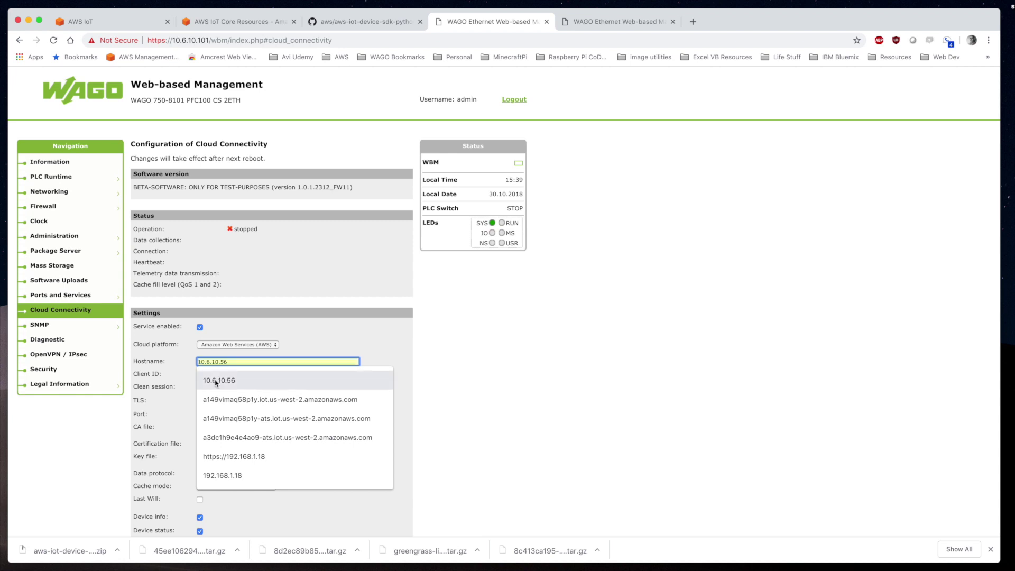
pyautogui.click(219, 380)
pyautogui.click(238, 361)
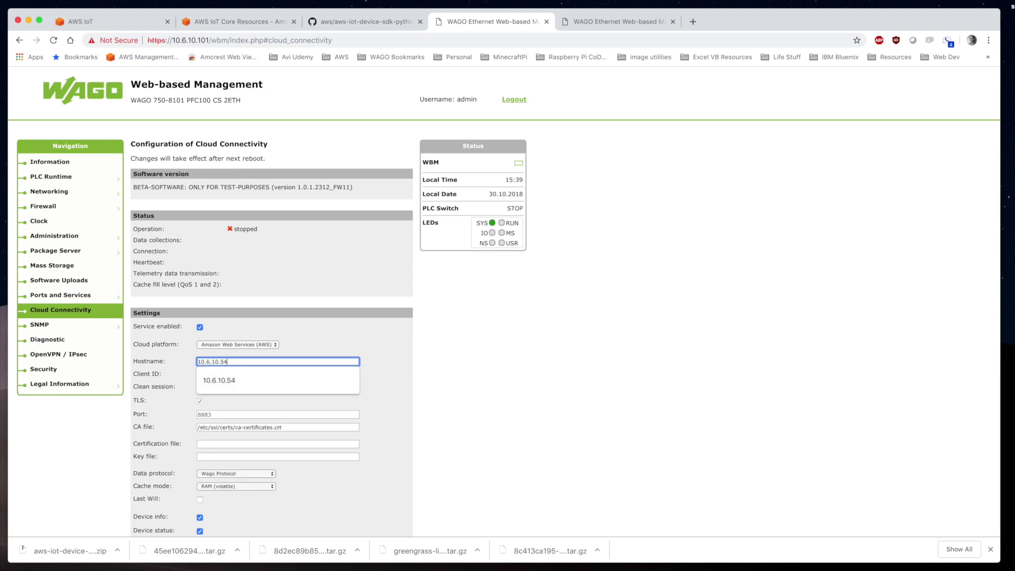
pyautogui.press('BackSpace')
pyautogui.write('4')
pyautogui.press('Tab')
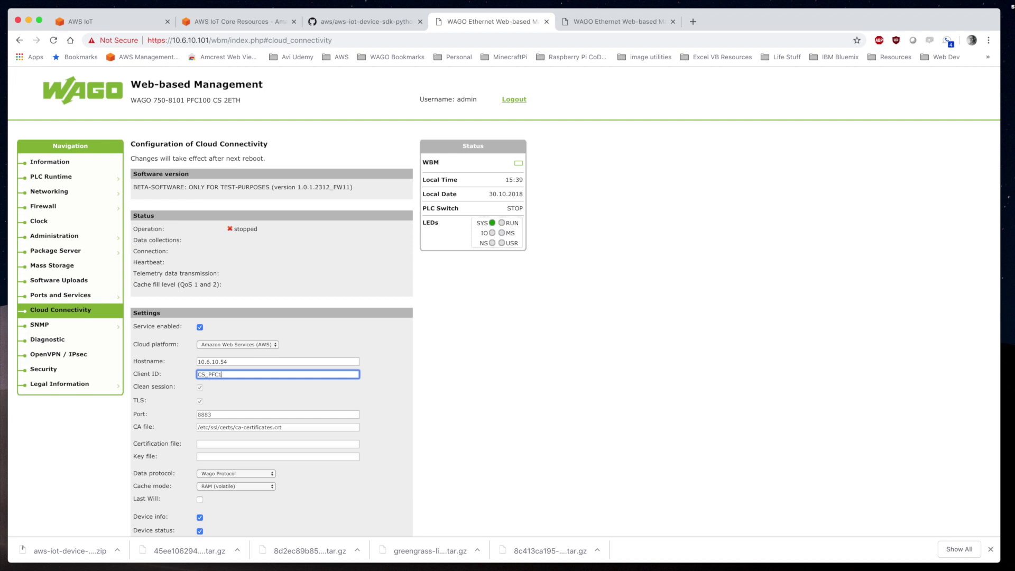
pyautogui.press('Tab')
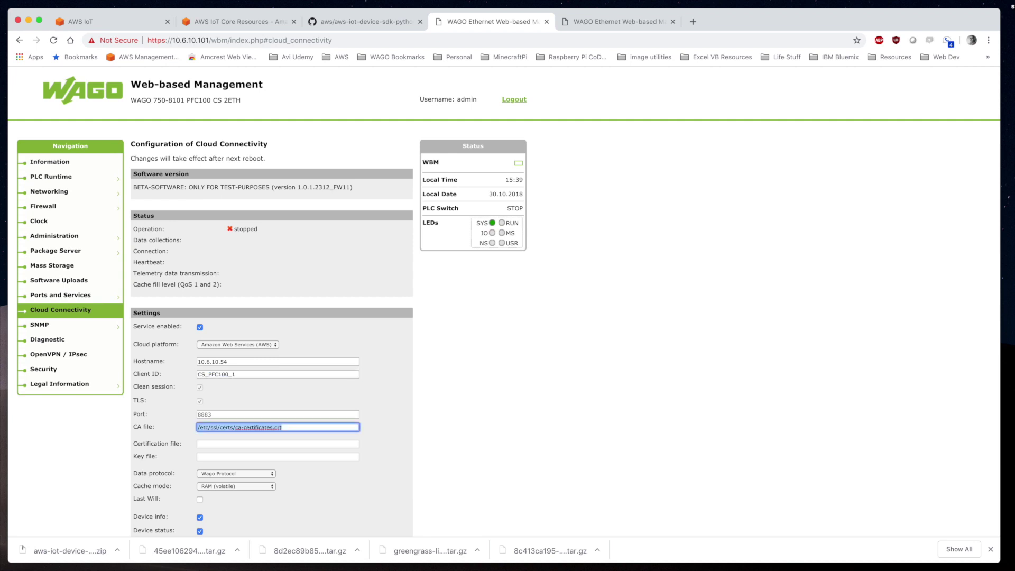
# Change the CA file path to /etc/ssl/certs/root.ca.pem
pyautogui.moveTo(288, 422); pyautogui.dragTo(228, 427)
pyautogui.click(235, 427)
pyautogui.click(284, 427)
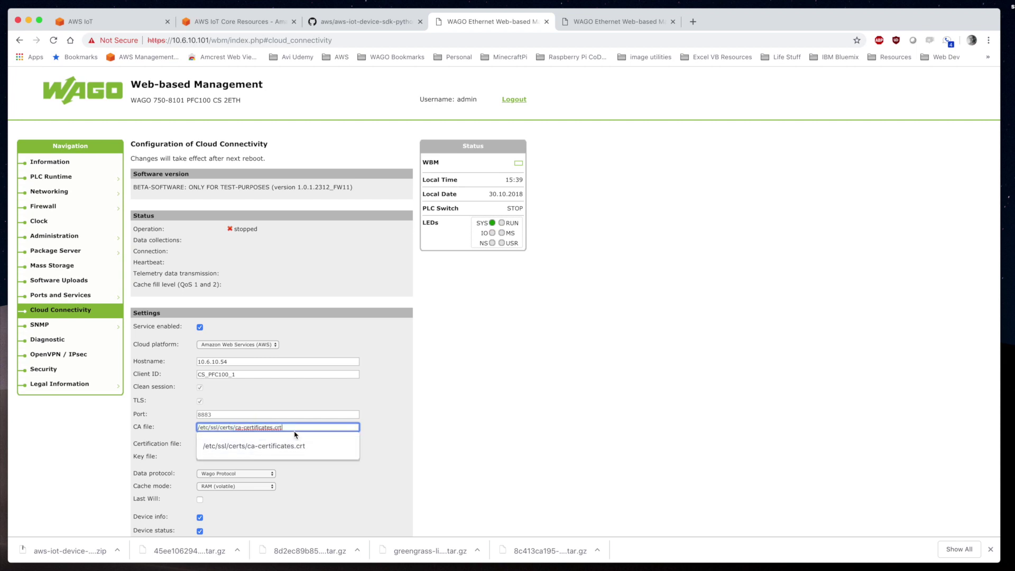
pyautogui.press('BackSpace')
pyautogui.press('BackSpace')
pyautogui.write('roo')
pyautogui.press('Down')
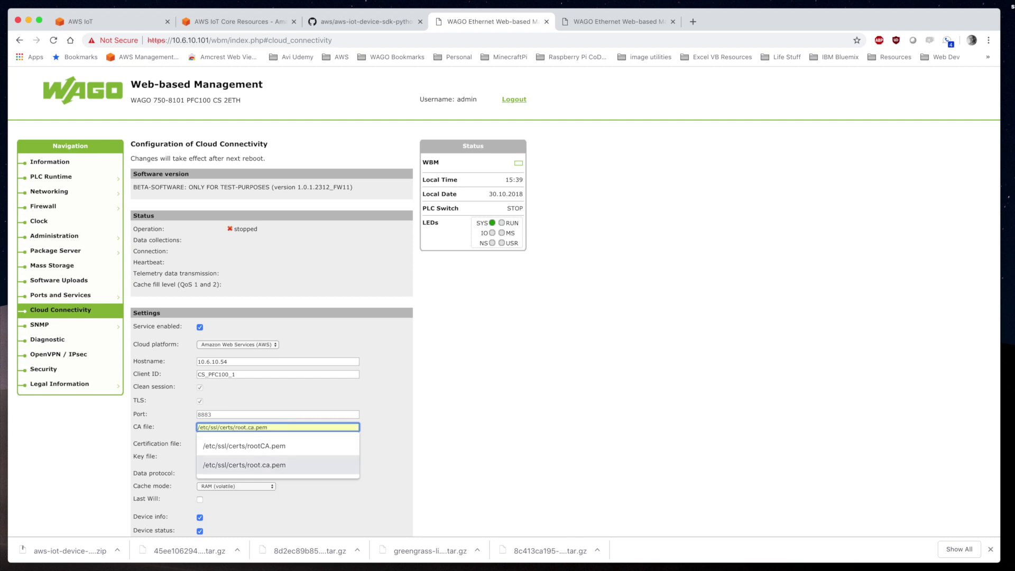
pyautogui.press('Down')
pyautogui.press('Tab')
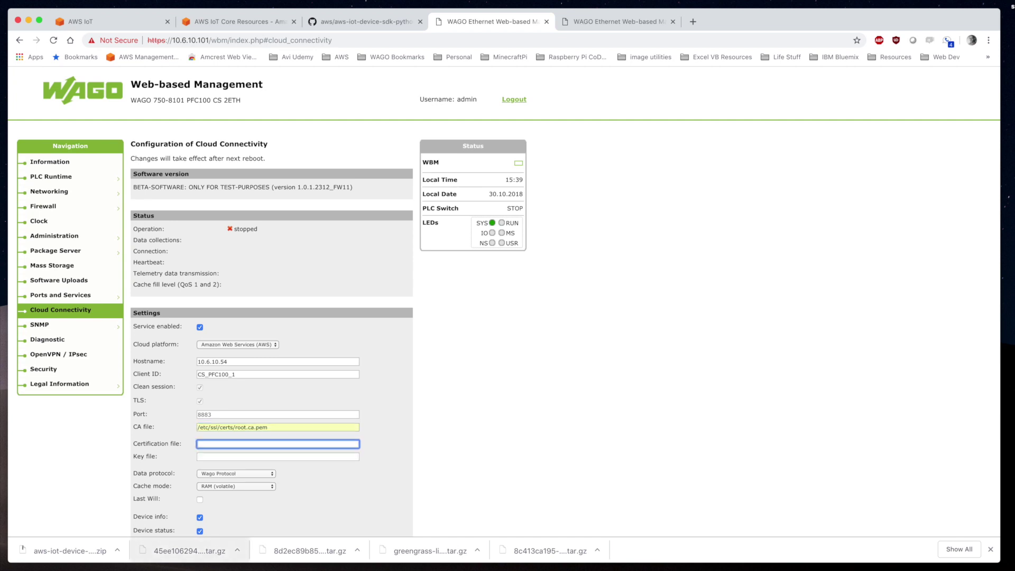
pyautogui.press('super+Tab')
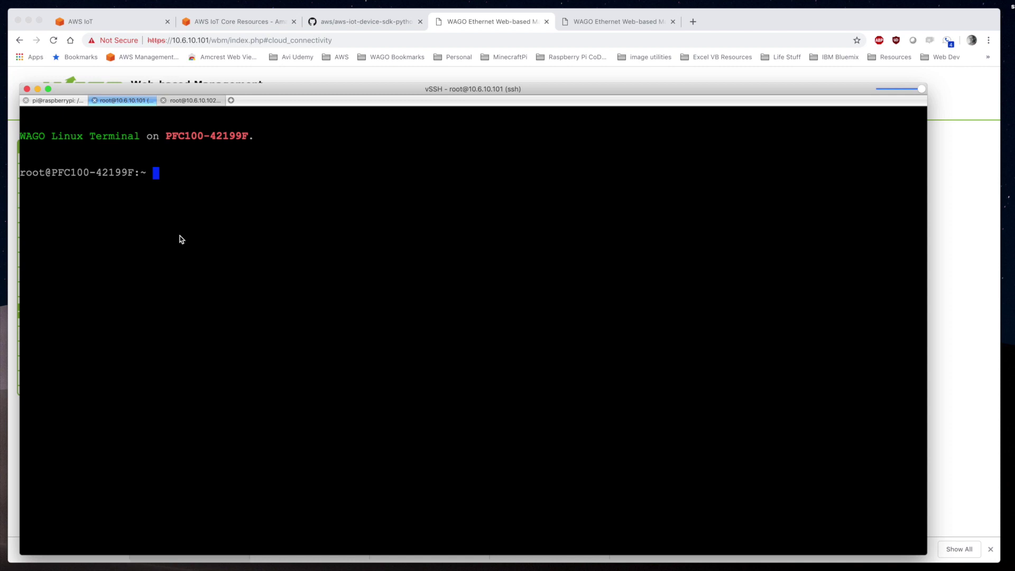
# List /etc/ssl/certs on 10.6.10.101 and copy the 8d2ec89b85.cert.pem file name
pyautogui.write('cd /etc/ssl/certs/')
pyautogui.press('Return')
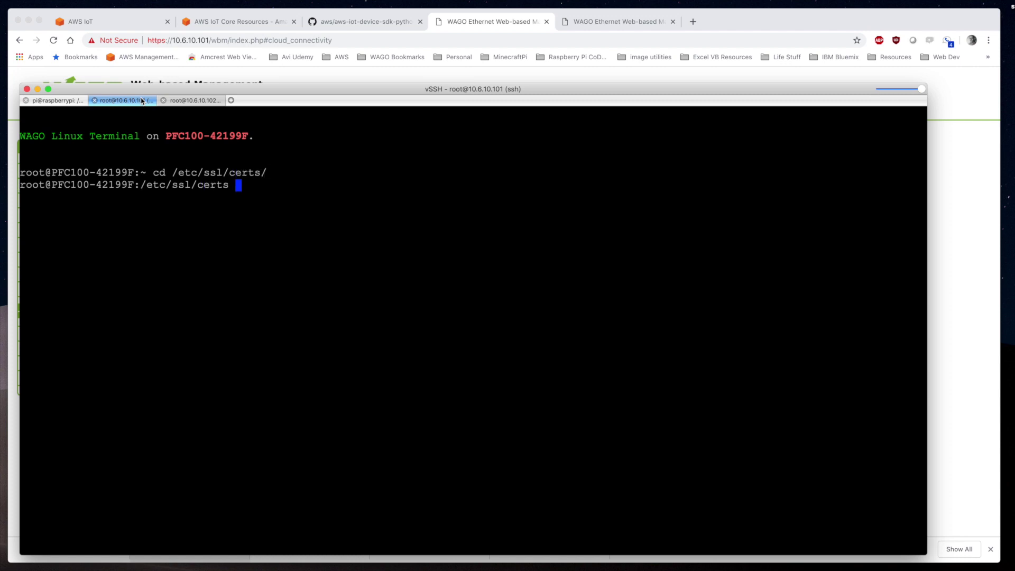
pyautogui.write('ls')
pyautogui.press('Return')
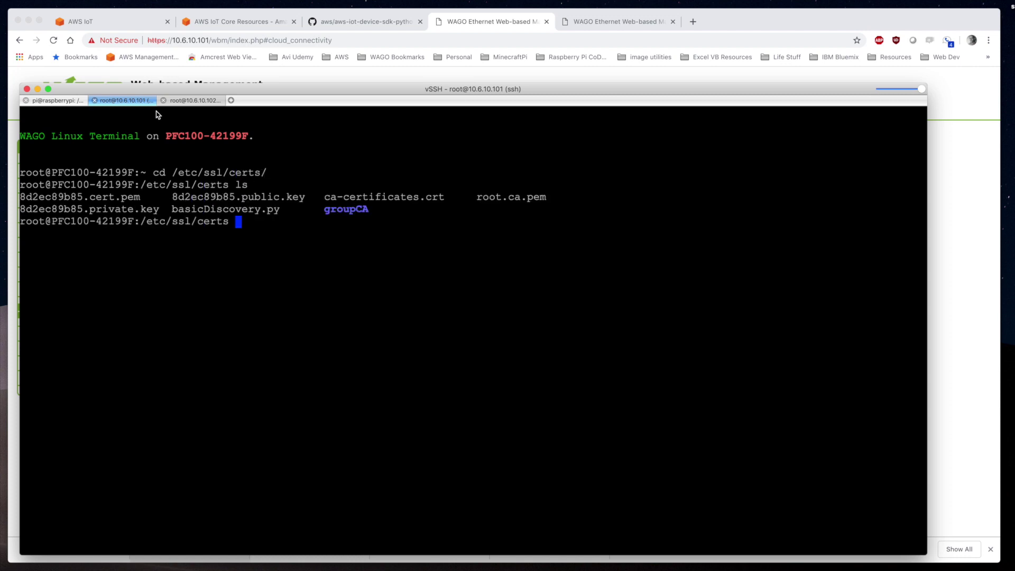
pyautogui.doubleClick(101, 200)
pyautogui.press('super+c')
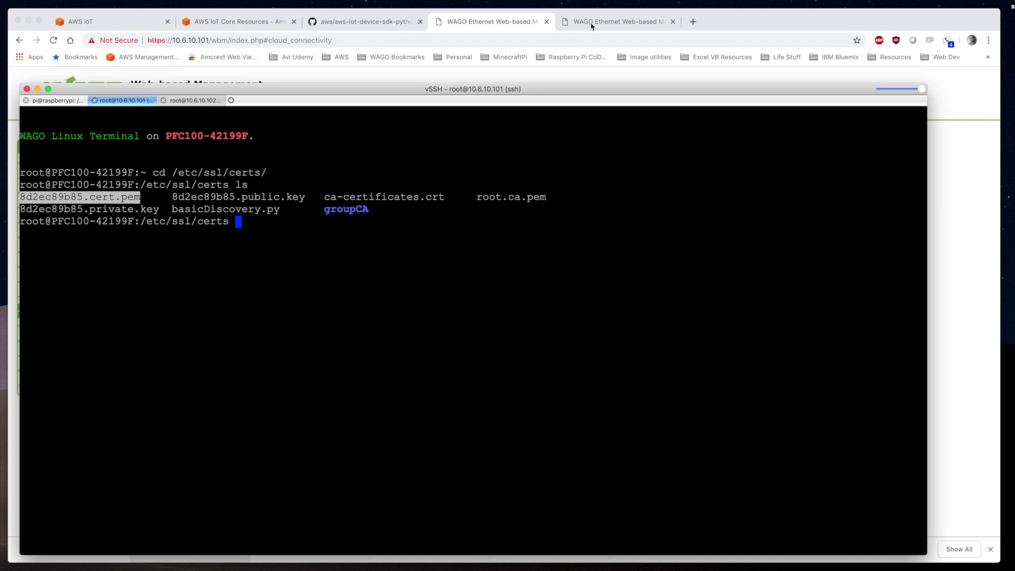
pyautogui.click(480, 24)
# Fill Certification file and Key file with the 8d2ec89b85 certificate and private key paths
pyautogui.click(252, 445)
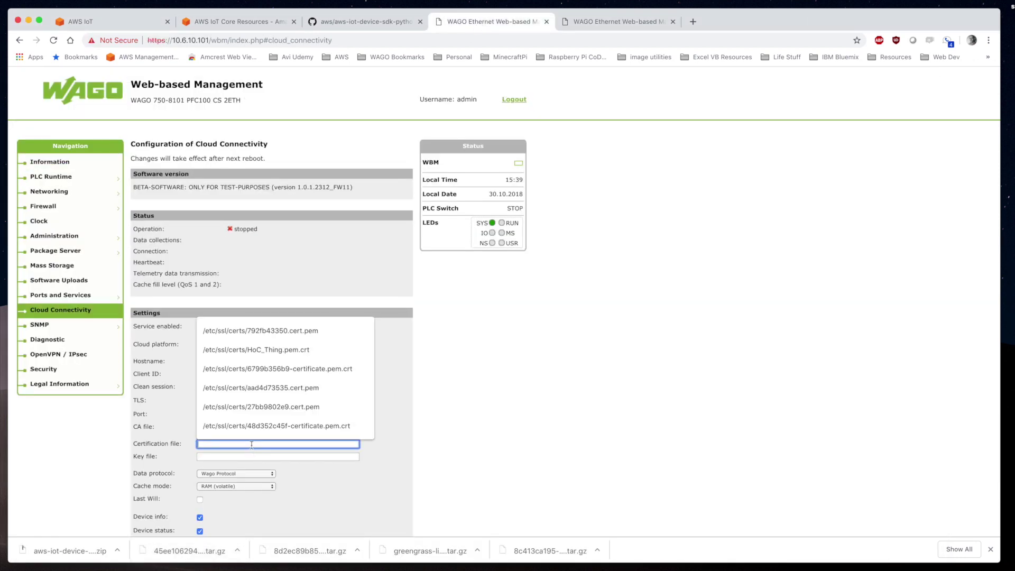
pyautogui.write('/etc/ssl/certs/')
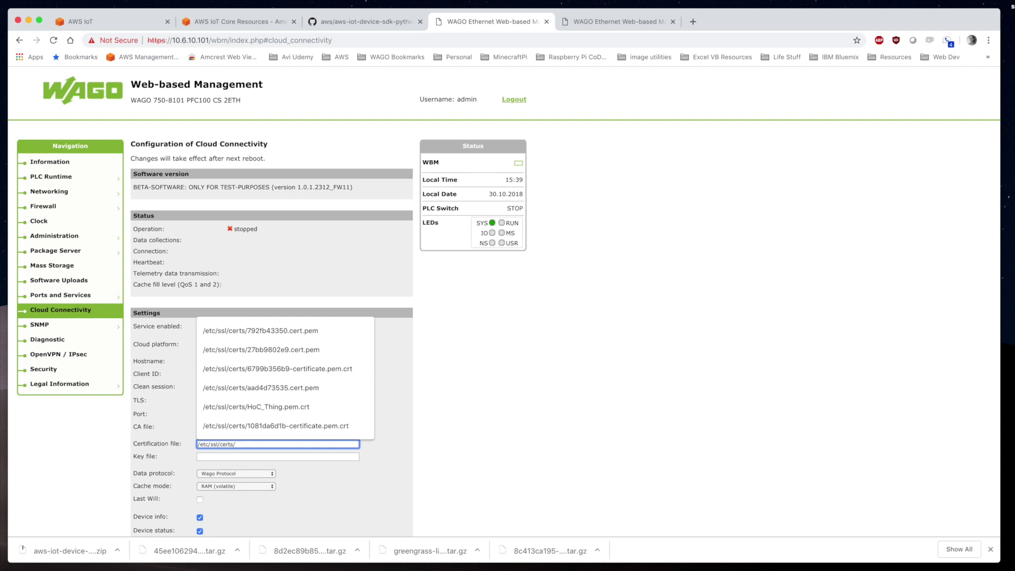
pyautogui.press('super+v')
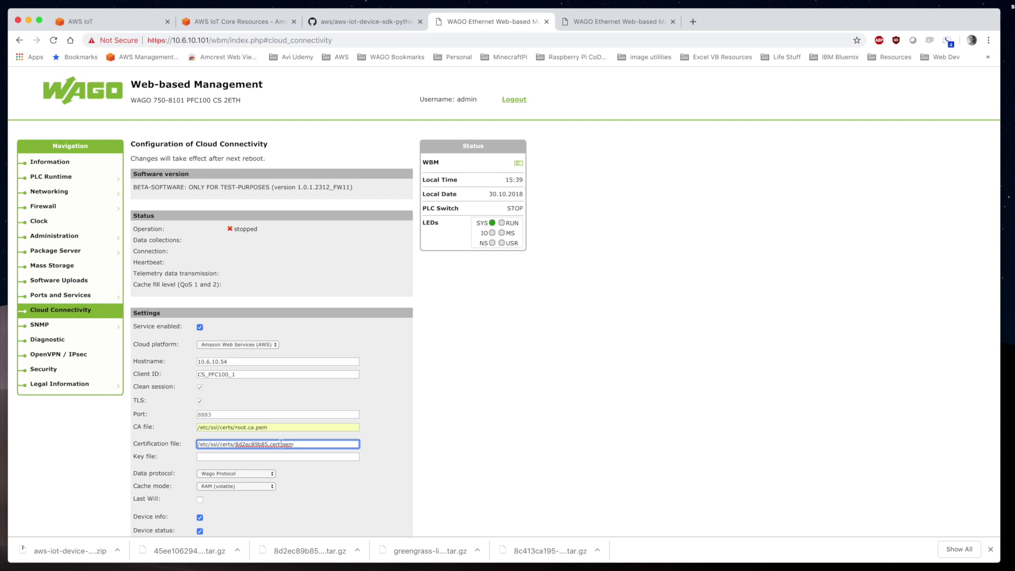
pyautogui.moveTo(308, 444); pyautogui.dragTo(178, 446)
pyautogui.press('super+c')
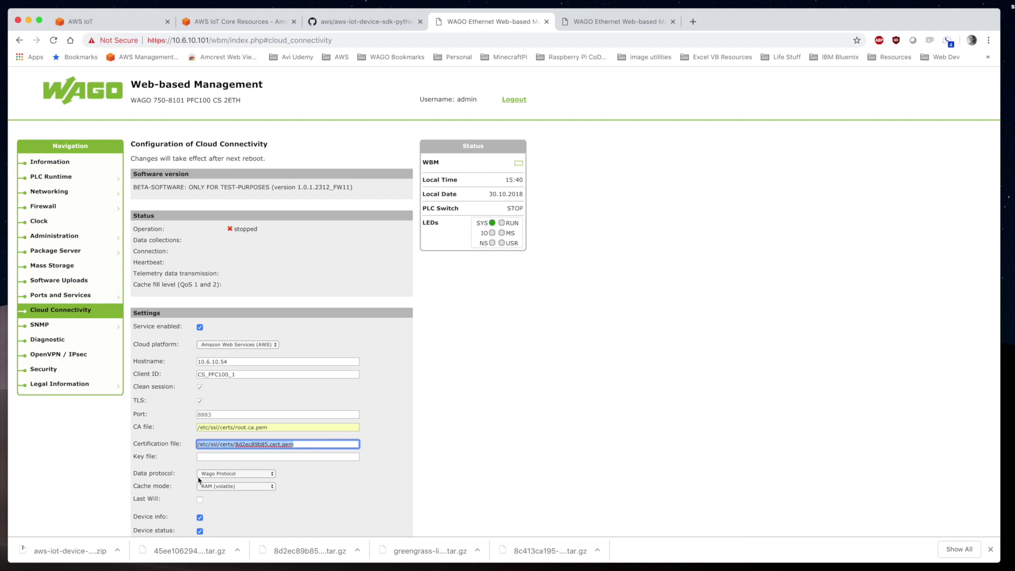
pyautogui.click(215, 458)
pyautogui.press('super+v')
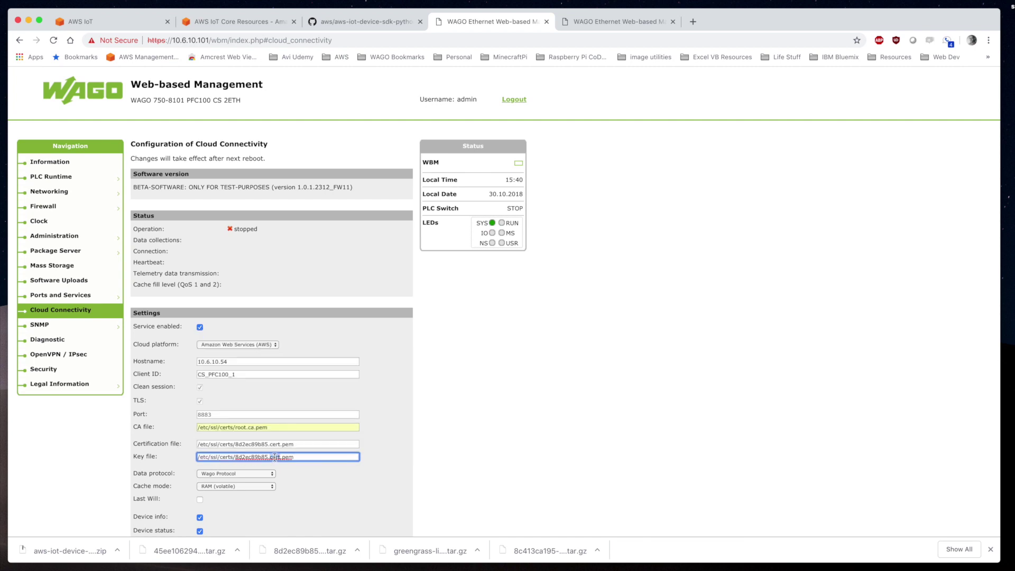
pyautogui.doubleClick(275, 458)
pyautogui.write('p')
pyautogui.write('ke')
pyautogui.click(188, 474)
# Choose Native MQTT, submit the settings, and reboot the first controller with sudo reboot
pyautogui.click(217, 473)
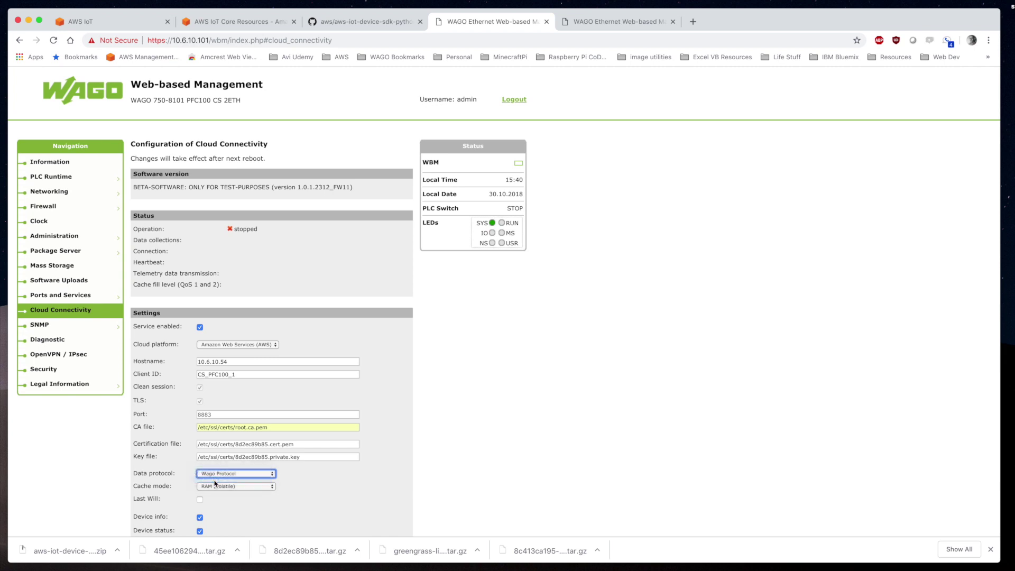
pyautogui.click(222, 484)
pyautogui.click(390, 501)
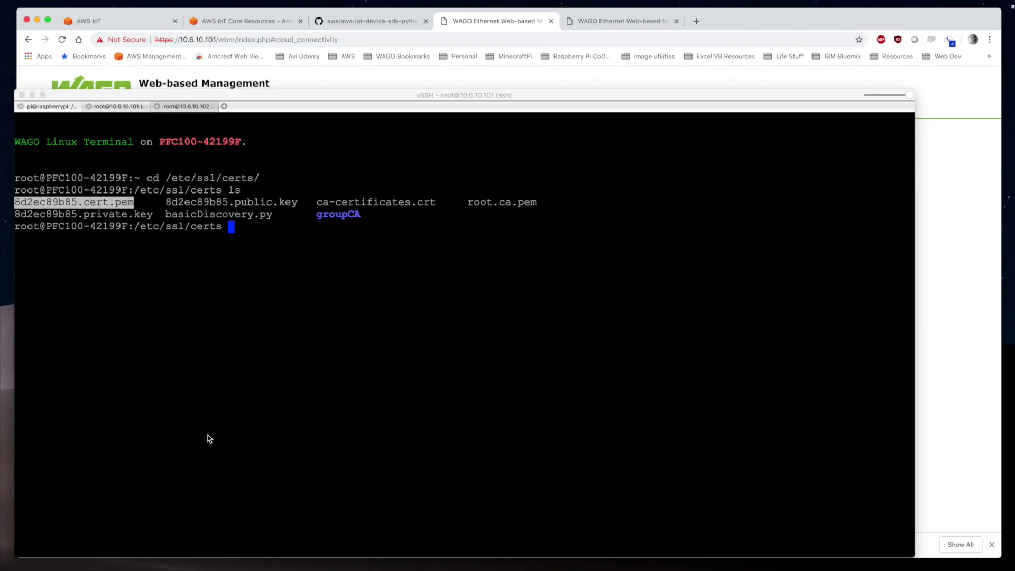
pyautogui.write('sudo reboot')
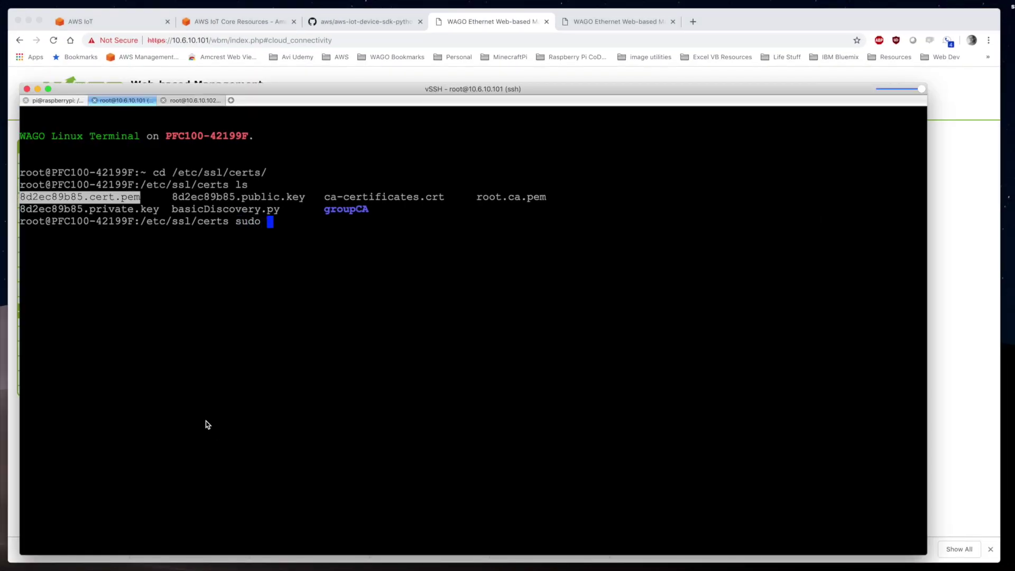
pyautogui.press('Return')
# On the second controller, list /etc/ssl/certs and select 45ee106294.cert.pem
pyautogui.click(190, 100)
pyautogui.write('cd /etc/ssl/certs/')
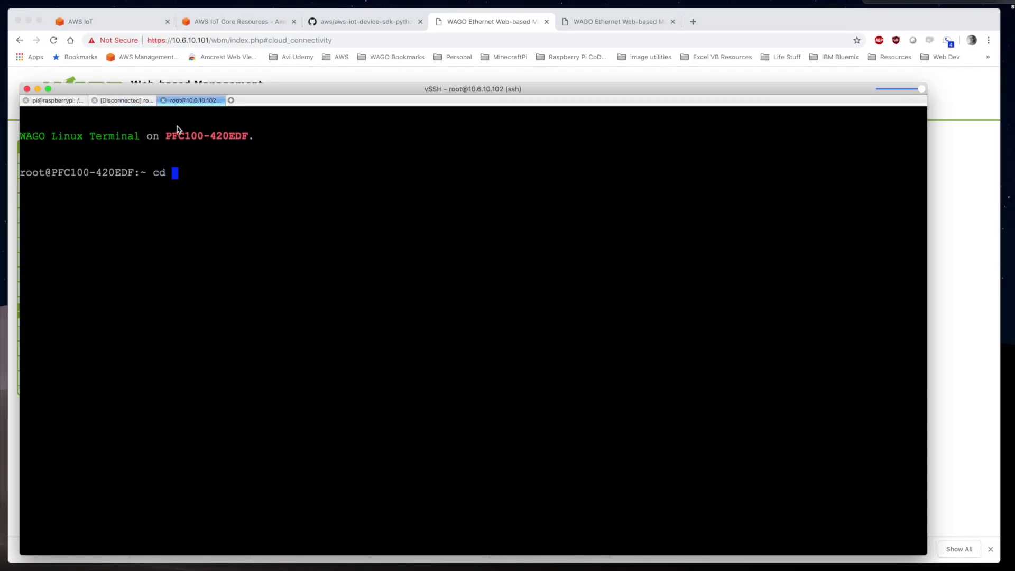
pyautogui.press('Return')
pyautogui.write('ls')
pyautogui.press('Return')
pyautogui.doubleClick(127, 197)
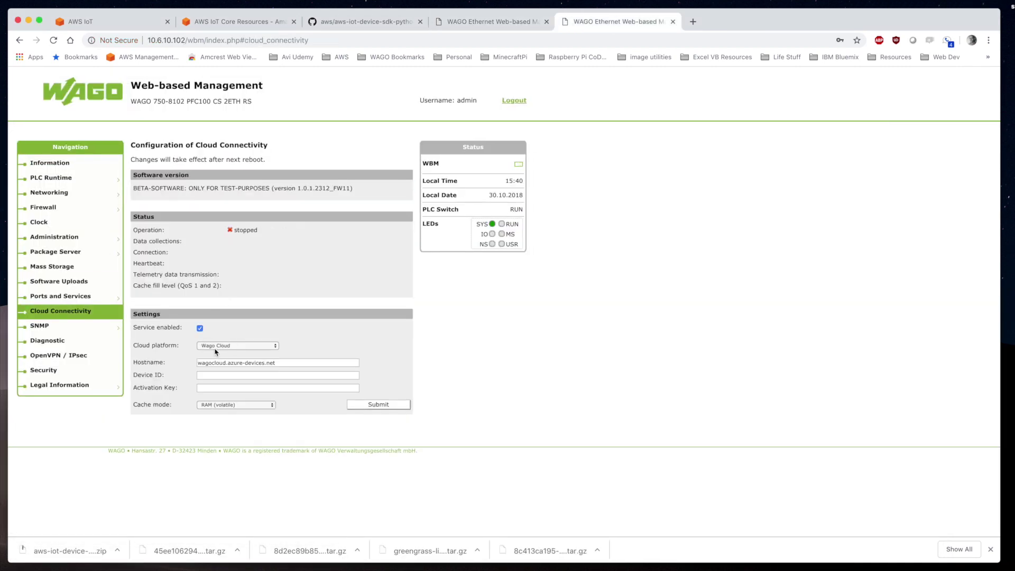
# Select Amazon Web Services as the cloud platform and set the Client ID to CS_PFC100_2
pyautogui.click(237, 344)
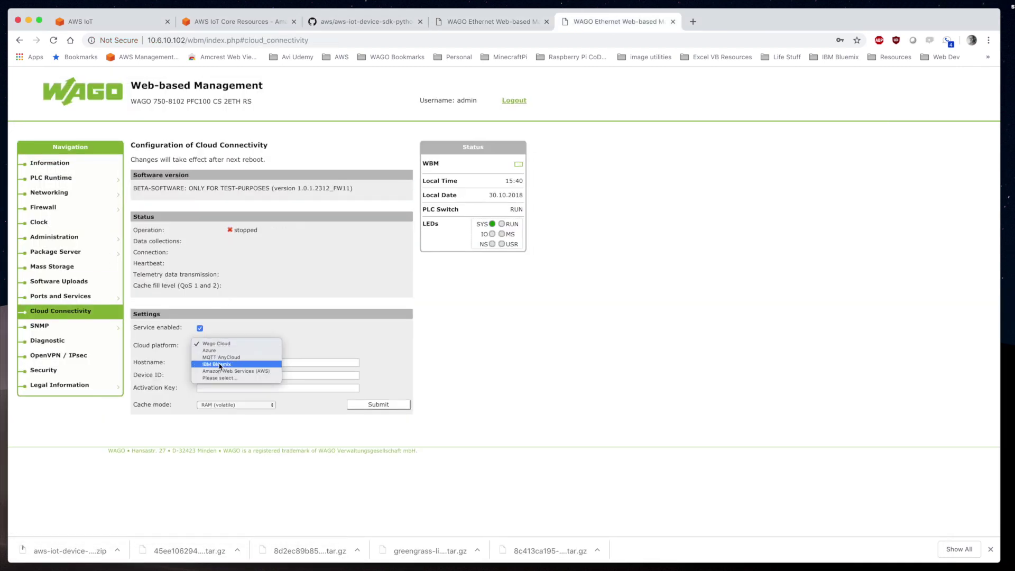
pyautogui.click(249, 361)
pyautogui.click(278, 361)
pyautogui.click(278, 374)
pyautogui.write('CS_PFC100_2')
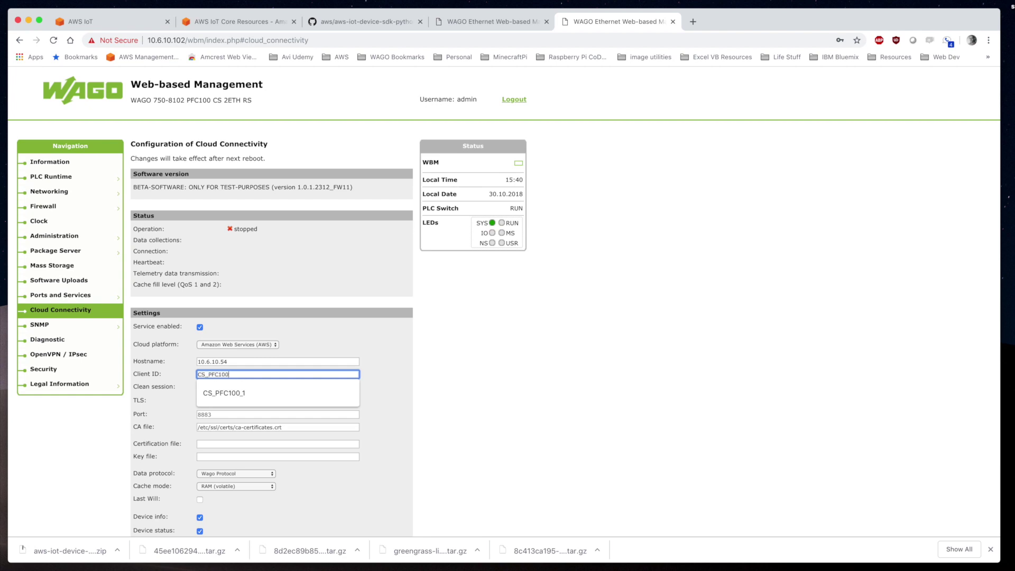
# Set the CA file to root.ca.pem and fill the certificate and key fields with the 45ee106294 certificate file name
pyautogui.click(258, 427)
pyautogui.doubleClick(258, 427)
pyautogui.press('BackSpace')
pyautogui.press('Down')
pyautogui.press('Return')
pyautogui.press('Tab')
pyautogui.press('super+v')
pyautogui.press('Tab')
pyautogui.press('super+v')
# Prefix the certificate path with /etc/ssl/certs/ and point the key file to the private key
pyautogui.click(198, 444)
pyautogui.write('/etc/ssl/certs/')
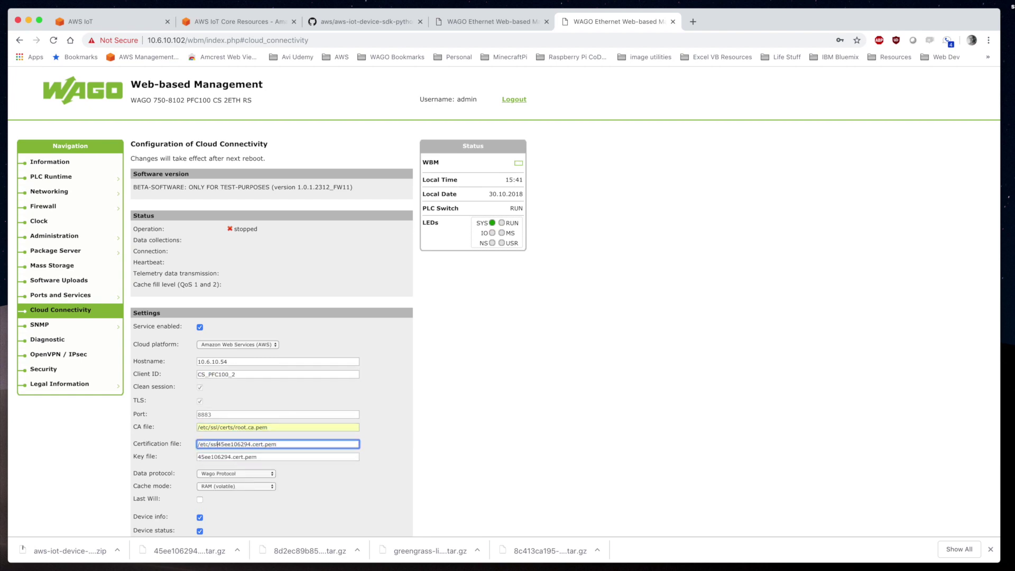
pyautogui.press('super+a')
pyautogui.press('super+c')
pyautogui.press('Tab')
pyautogui.press('super+v')
pyautogui.doubleClick(275, 457)
pyautogui.write('p')
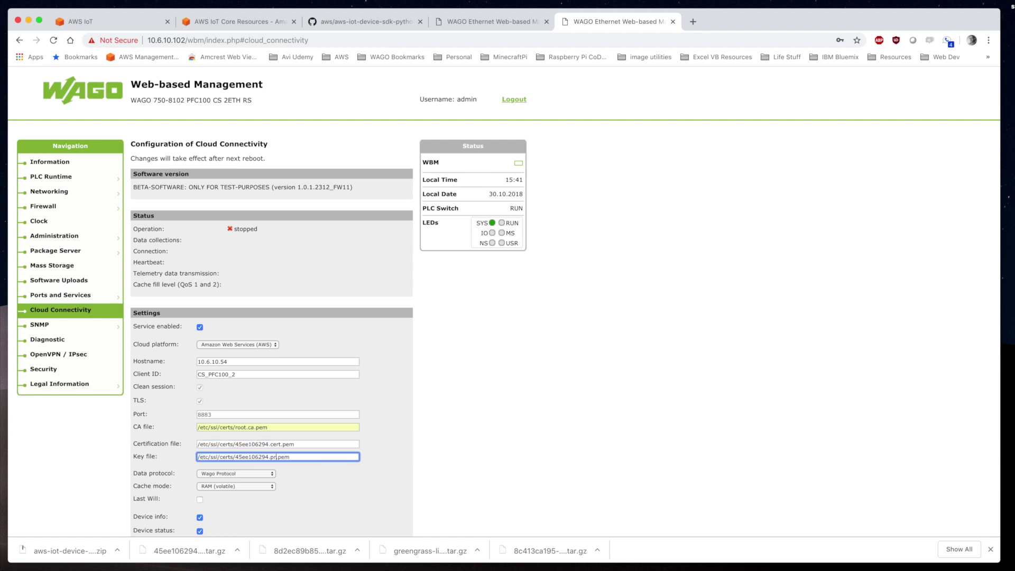
pyautogui.scroll(-1, 328, 459)
pyautogui.press('super+Tab')
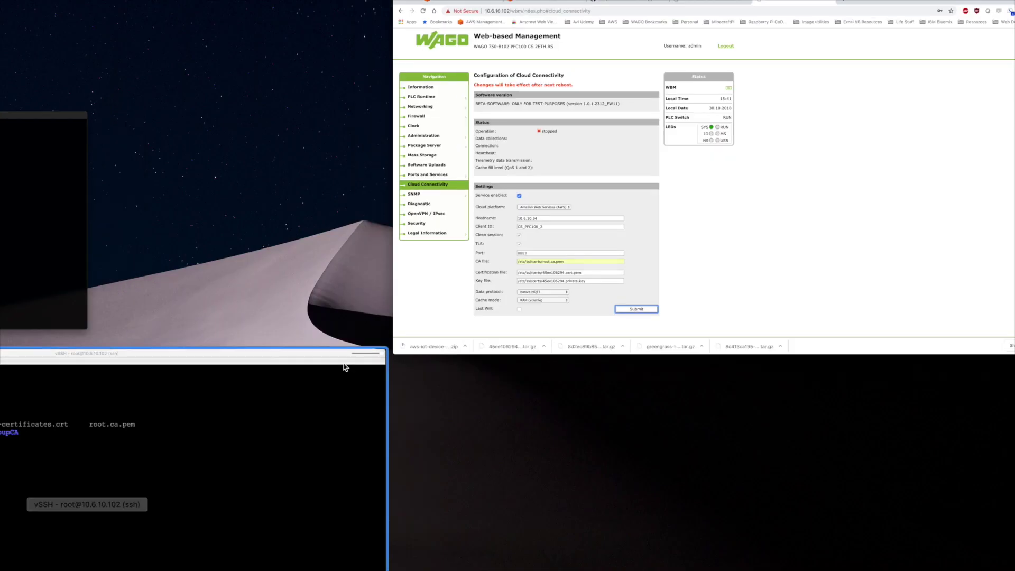
# Reboot the second controller with sudo reboot, then reload its management page
pyautogui.write('sudo reboot')
pyautogui.press('Return')
pyautogui.click(486, 24)
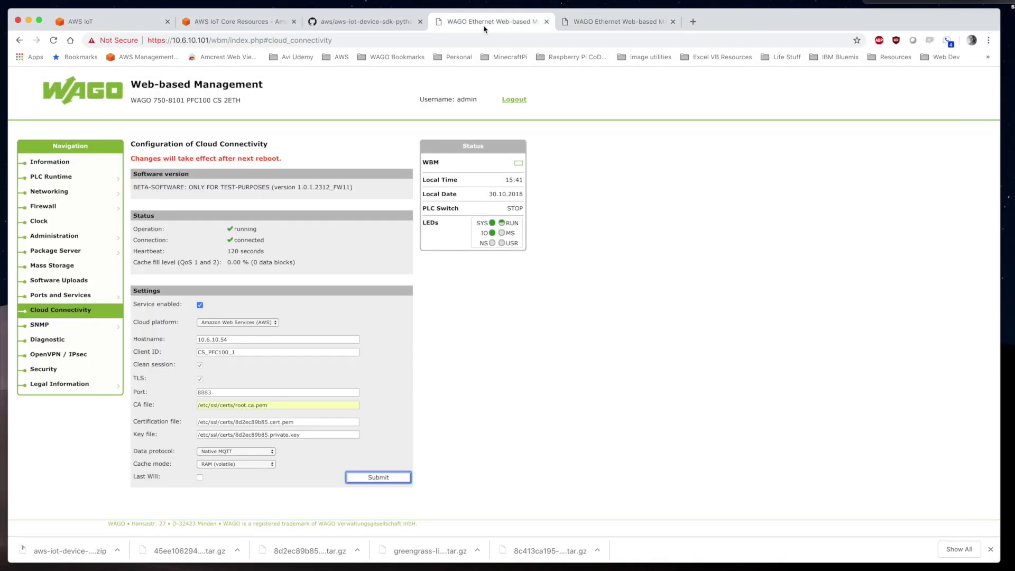
pyautogui.tripleClick(219, 236)
pyautogui.click(309, 249)
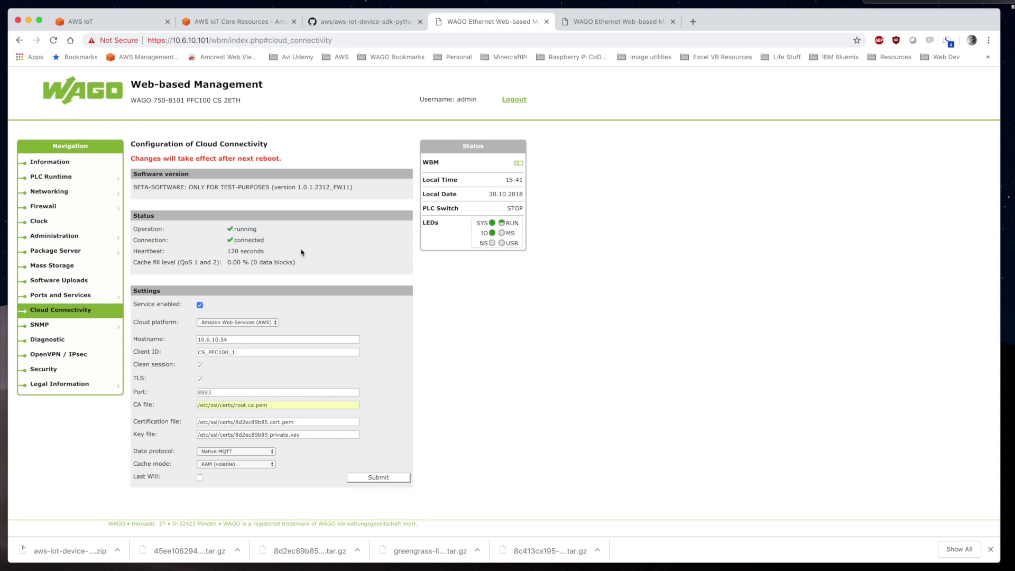
pyautogui.click(620, 21)
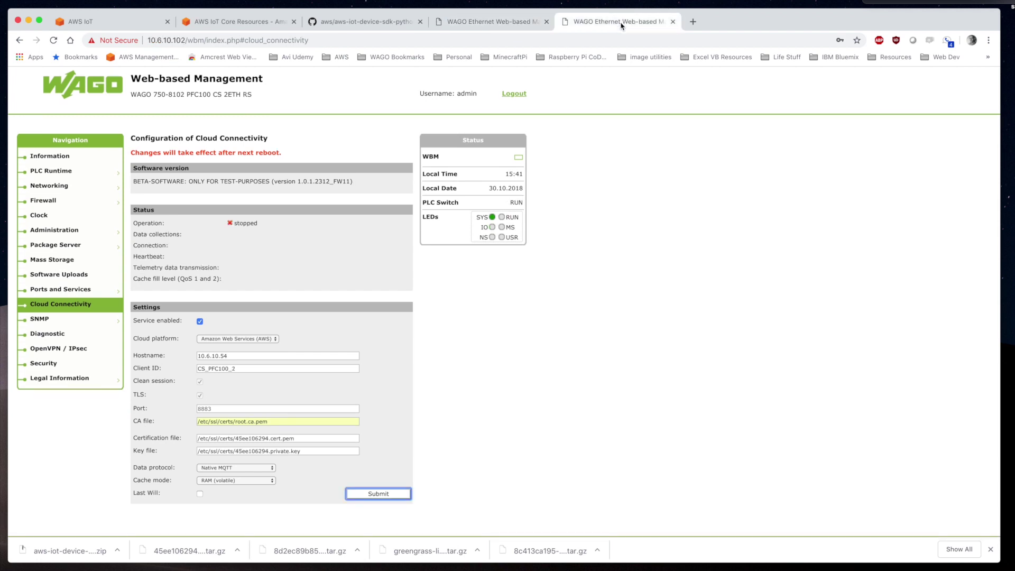
pyautogui.click(54, 41)
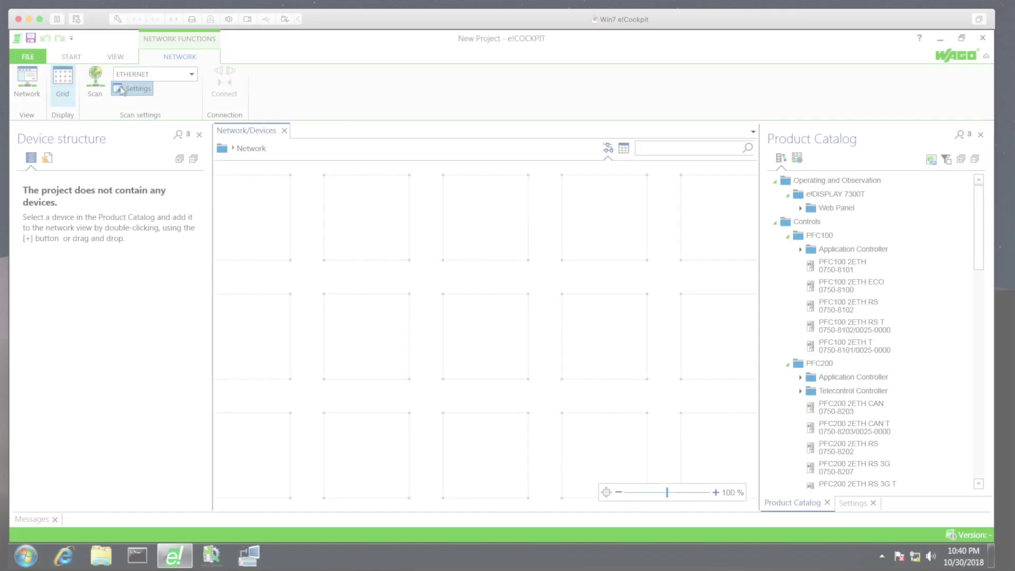
# Scan the network and accept all found controllers into the project
pyautogui.click(243, 401)
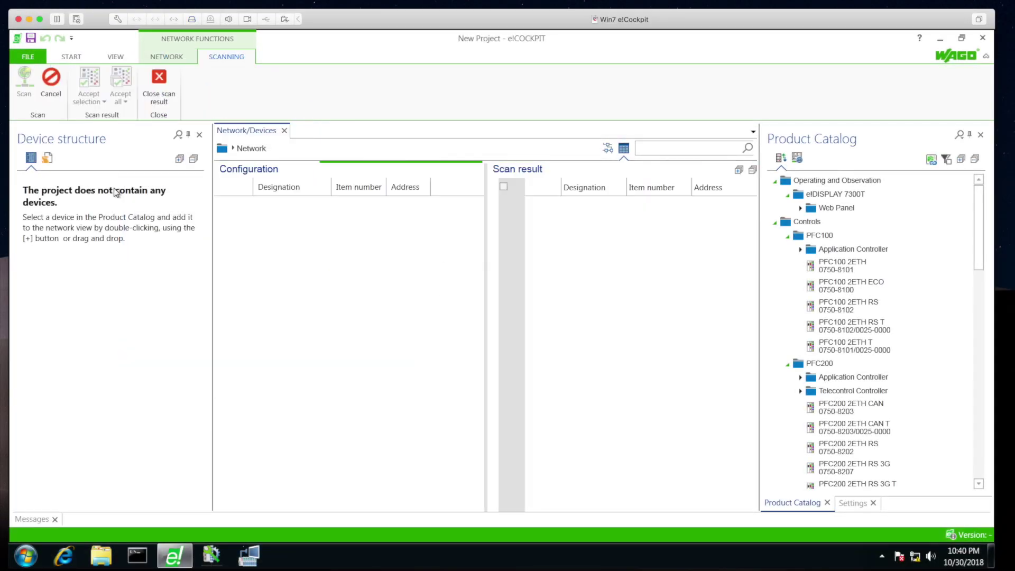
pyautogui.click(121, 100)
pyautogui.click(134, 131)
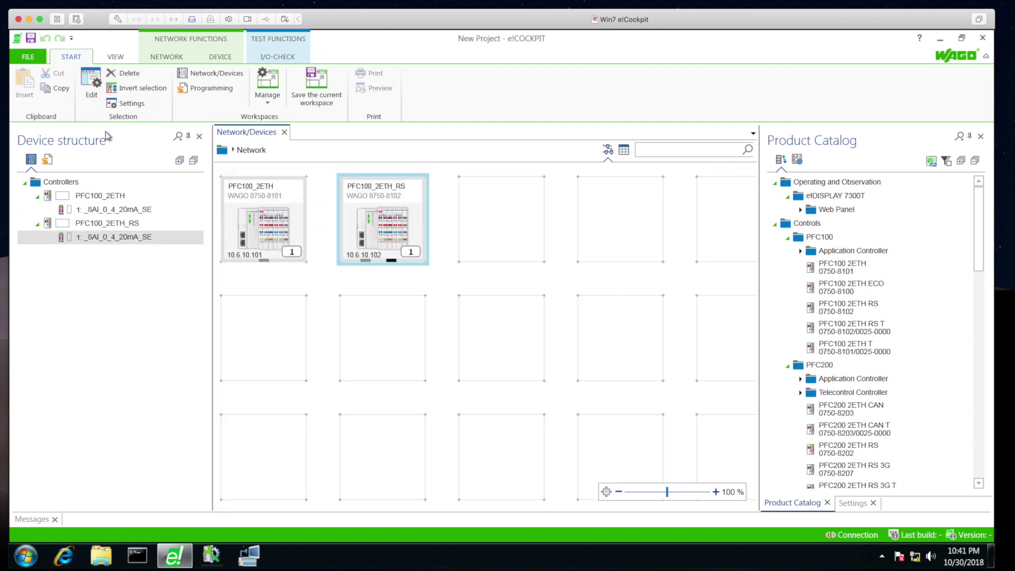
# Map wAnalogIn to channel 1 of the PFC100_2ETH analog input module
pyautogui.click(113, 210)
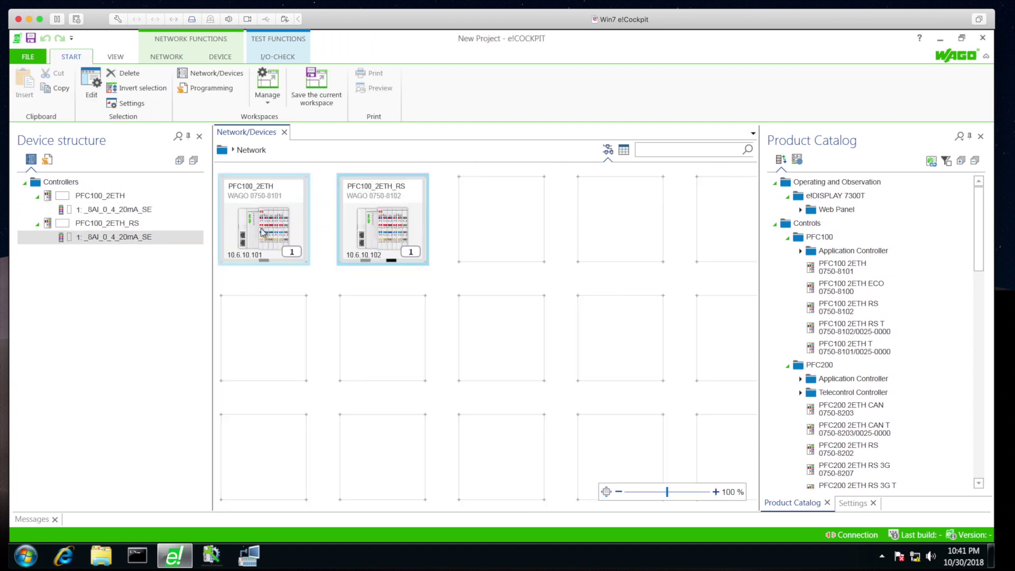
pyautogui.doubleClick(112, 210)
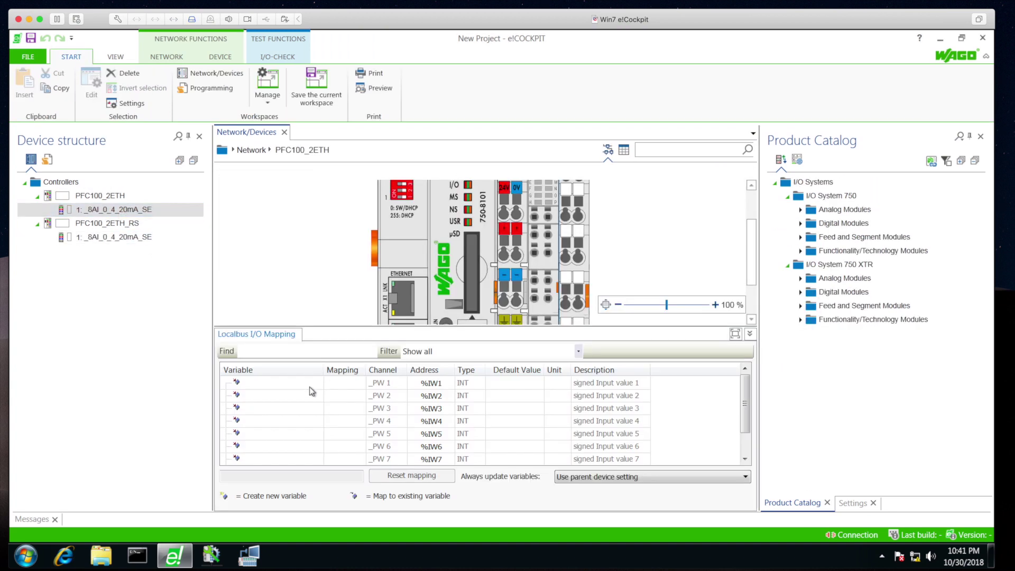
pyautogui.write('wAnalogIn')
pyautogui.press('Return')
pyautogui.click(64, 200)
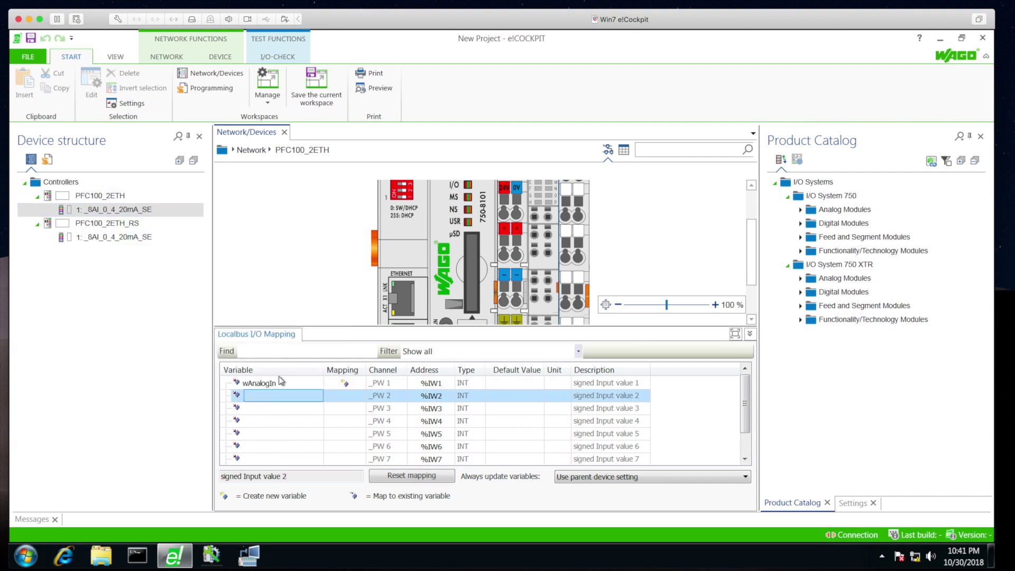
# Rename the controllers to CS_PFC100_1 and CS_PFC100_2
pyautogui.click(79, 198)
pyautogui.click(99, 197)
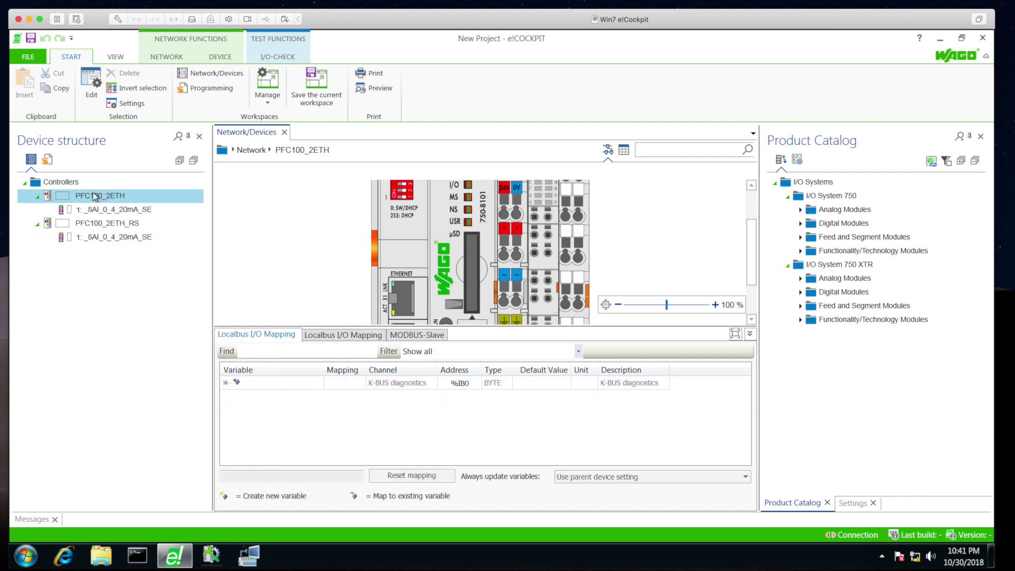
pyautogui.write('CS_PFC100_1')
pyautogui.press('Return')
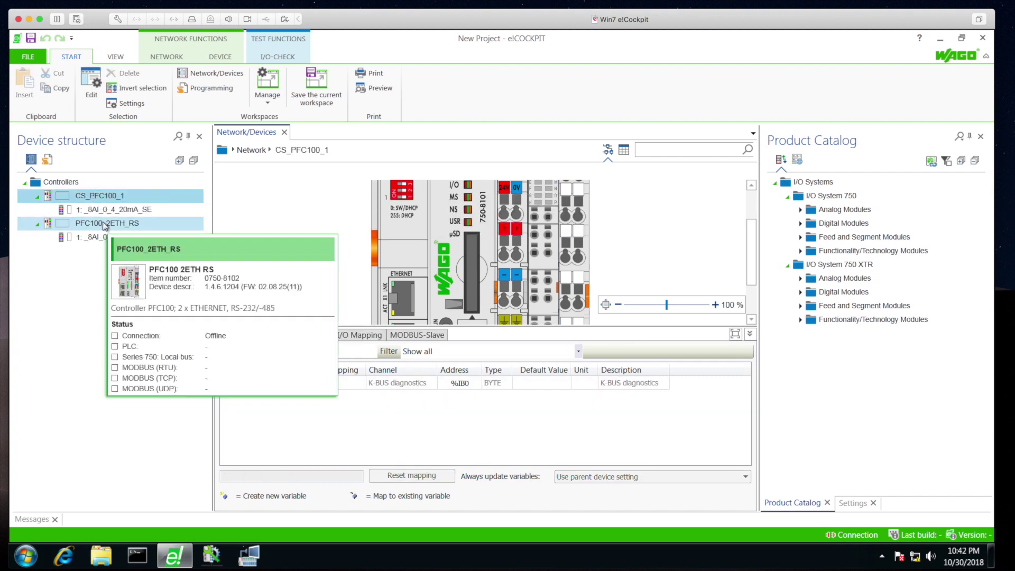
pyautogui.click(101, 223)
pyautogui.click(100, 223)
pyautogui.write('CS_PFC100_2')
# Map wAnalogIn to the second controller's first analog channel and switch to Programming
pyautogui.click(114, 237)
pyautogui.doubleClick(264, 382)
pyautogui.write('wAnalogIn')
pyautogui.press('Return')
pyautogui.click(51, 160)
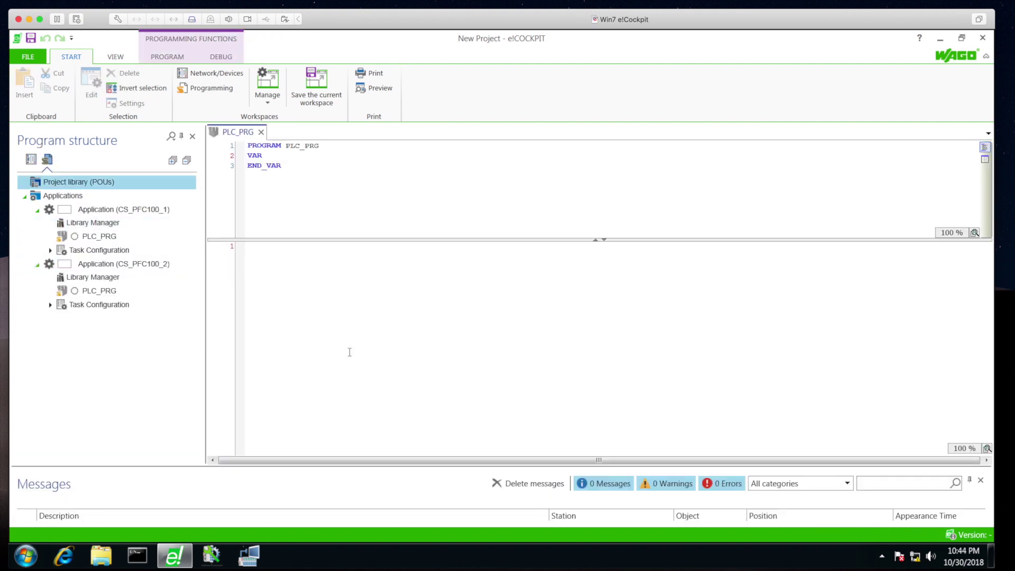
# Add the WagoAppCloud library to the first application by searching 'Cloud'
pyautogui.doubleClick(93, 223)
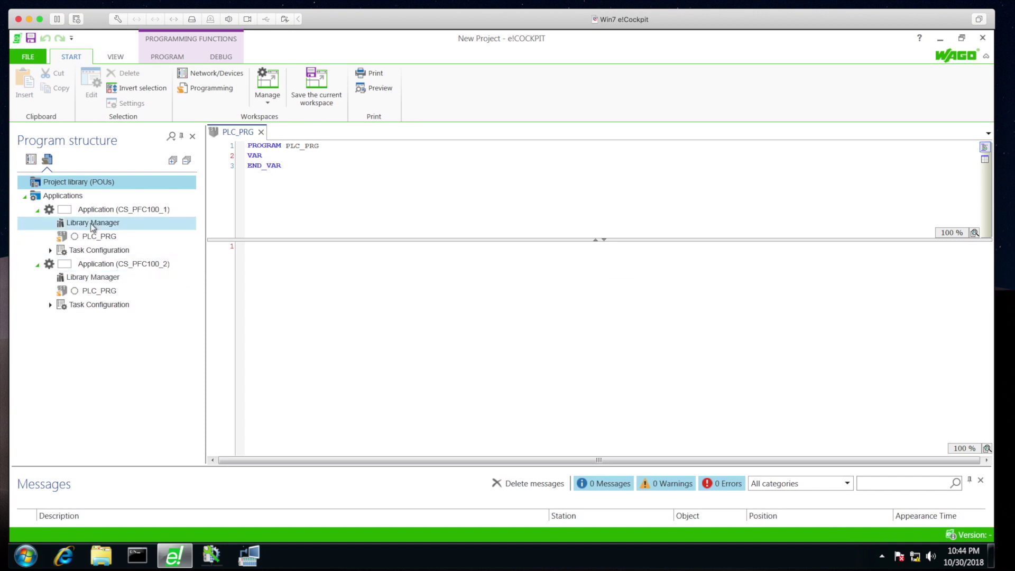
pyautogui.click(237, 148)
pyautogui.click(322, 156)
pyautogui.write('Cloud')
pyautogui.doubleClick(331, 185)
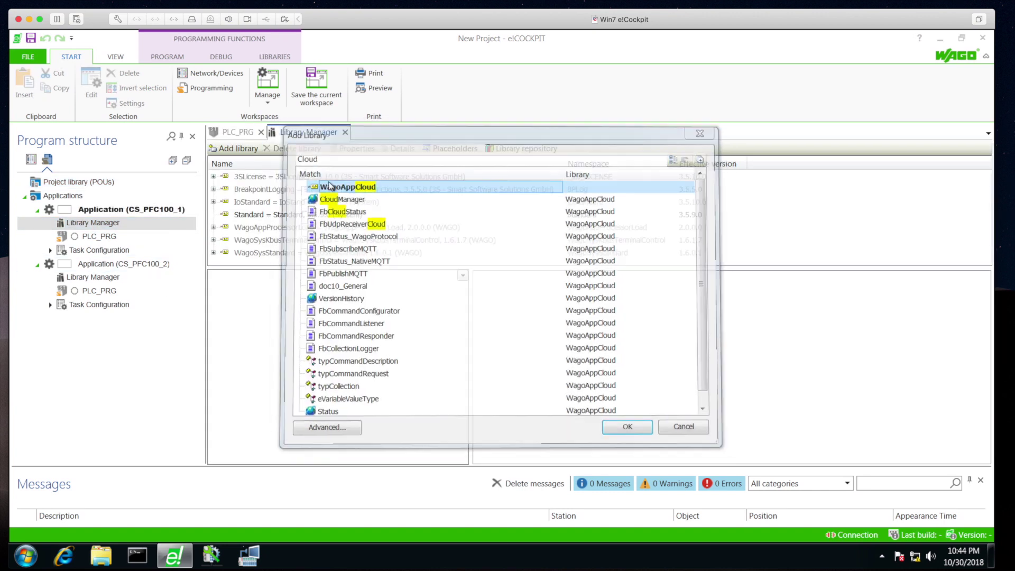
pyautogui.click(339, 227)
# Set the WagoAppCloud placeholder to version 1.2.4.13
pyautogui.click(450, 148)
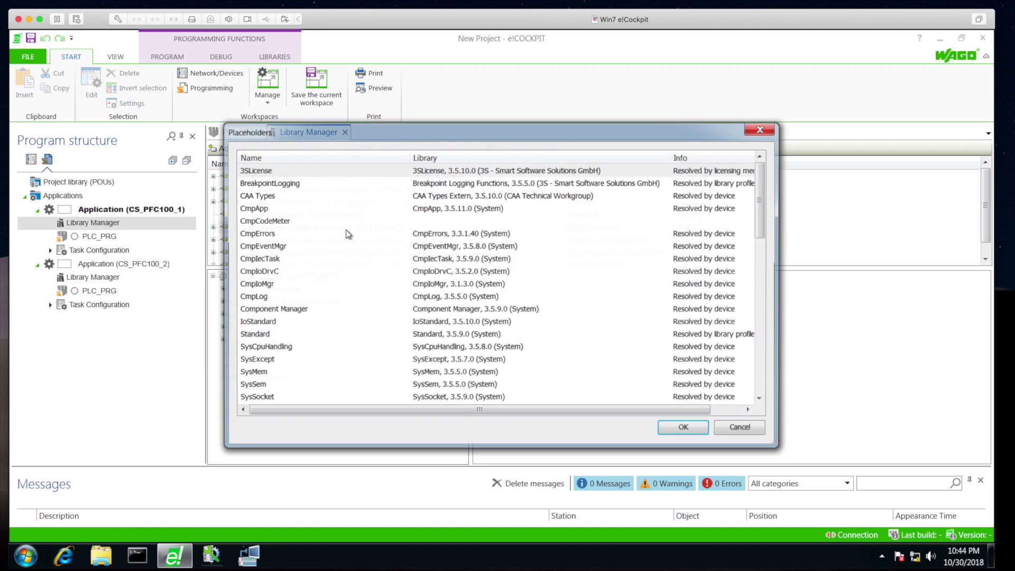
pyautogui.click(334, 323)
pyautogui.scroll(-5, 334, 325)
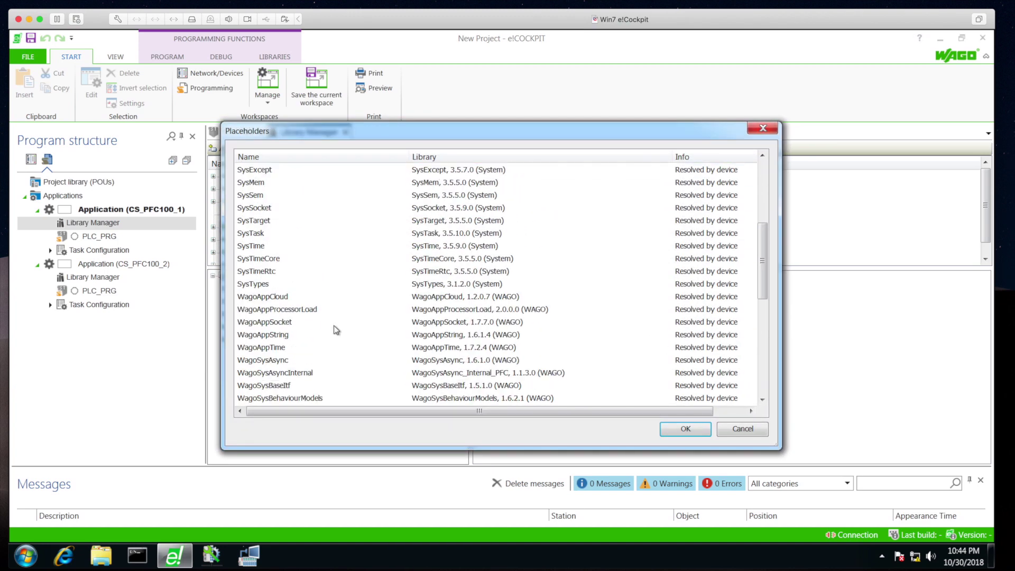
pyautogui.click(454, 297)
pyautogui.click(475, 324)
pyautogui.click(685, 429)
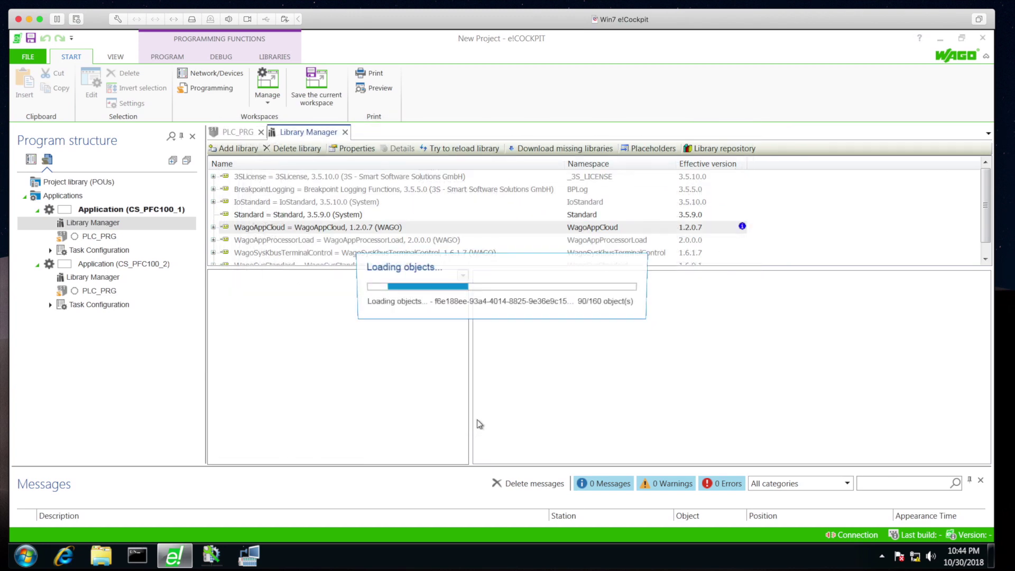
# In PLC_PRG, declare fbMqttPub and bring up the Input Assistant to choose its type
pyautogui.doubleClick(140, 235)
pyautogui.click(279, 159)
pyautogui.press('Return')
pyautogui.write('fbMqttPub')
pyautogui.press('Tab')
pyautogui.write(':')
pyautogui.press('F2')
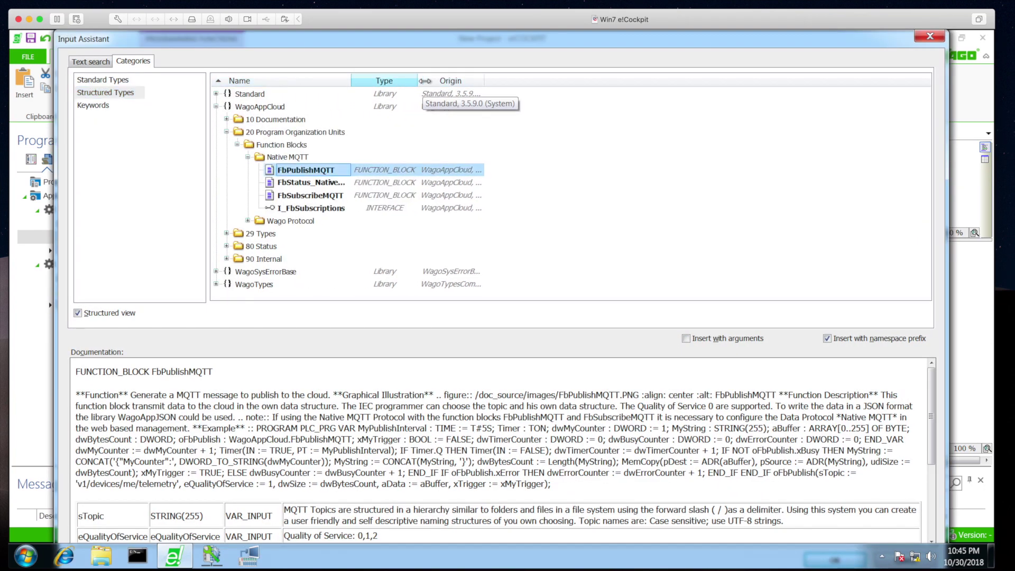
# Declare fbMqttPub as FbPublishMQTT and call it on topic $aws/things/CS_PFC100_1/shadow/update, QoS 0, no retain
pyautogui.doubleClick(297, 169)
pyautogui.write(';')
pyautogui.click(284, 286)
pyautogui.press('F2')
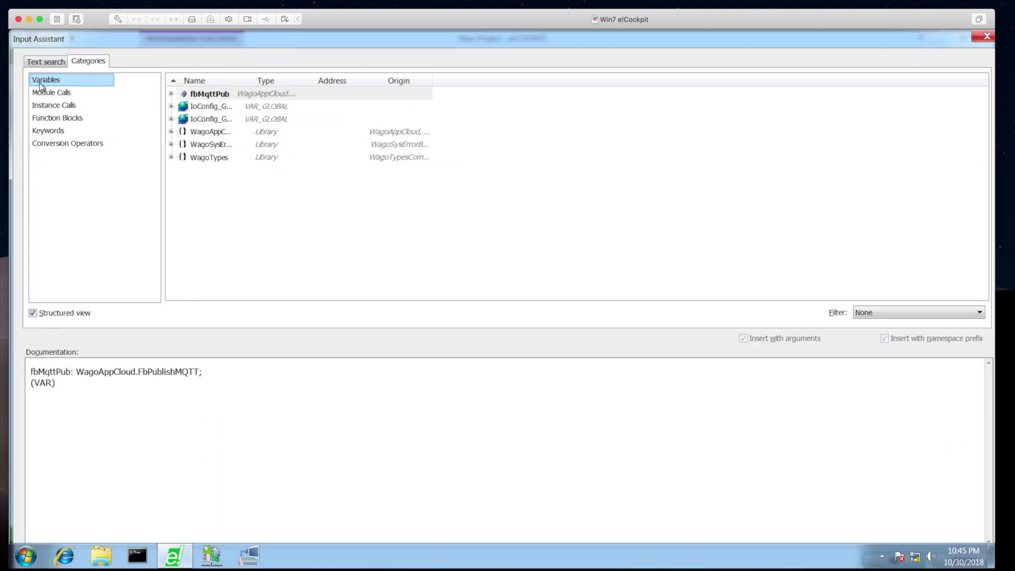
pyautogui.click(47, 91)
pyautogui.doubleClick(199, 93)
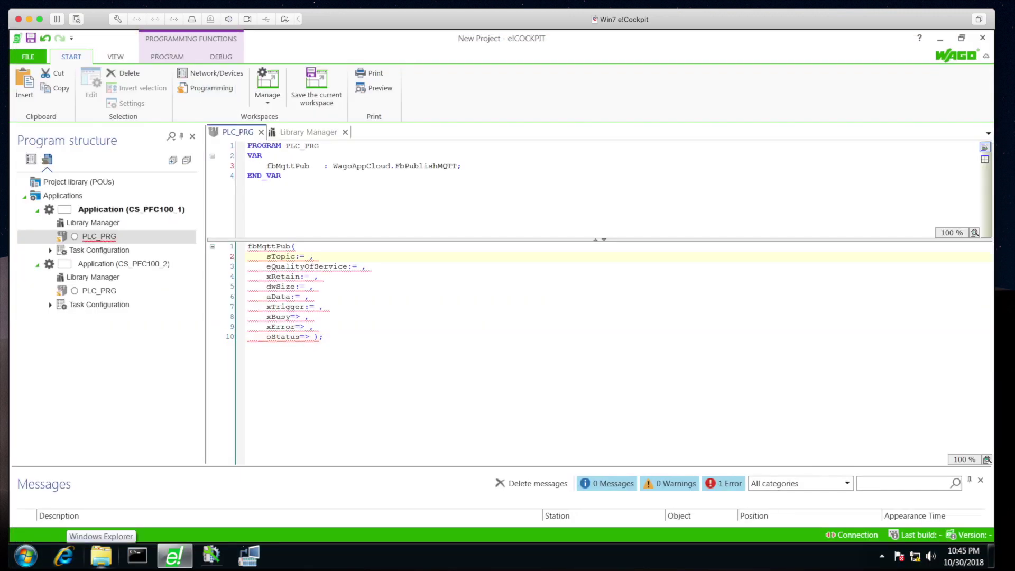
pyautogui.write("'$$")
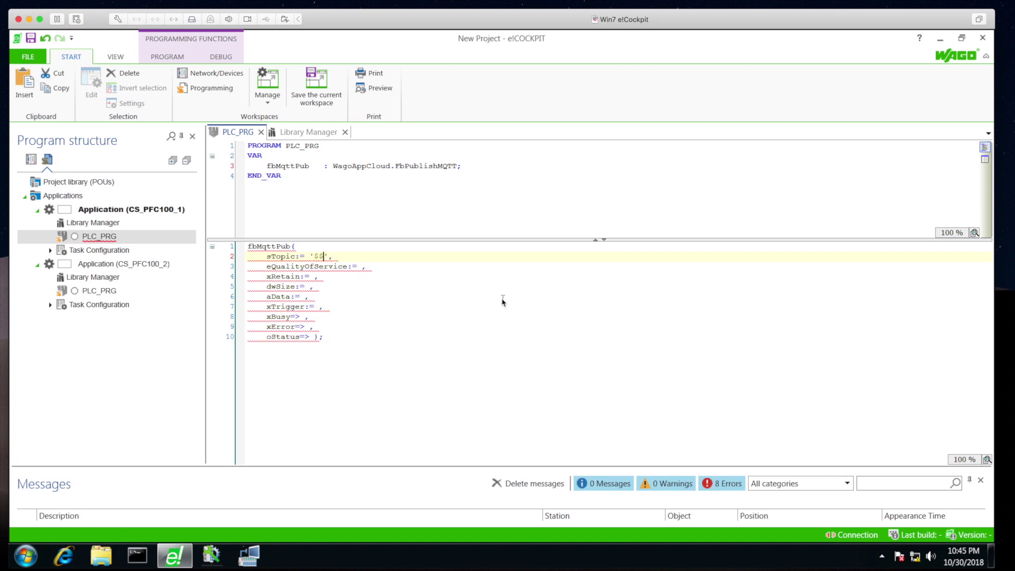
pyautogui.write('aws/things/')
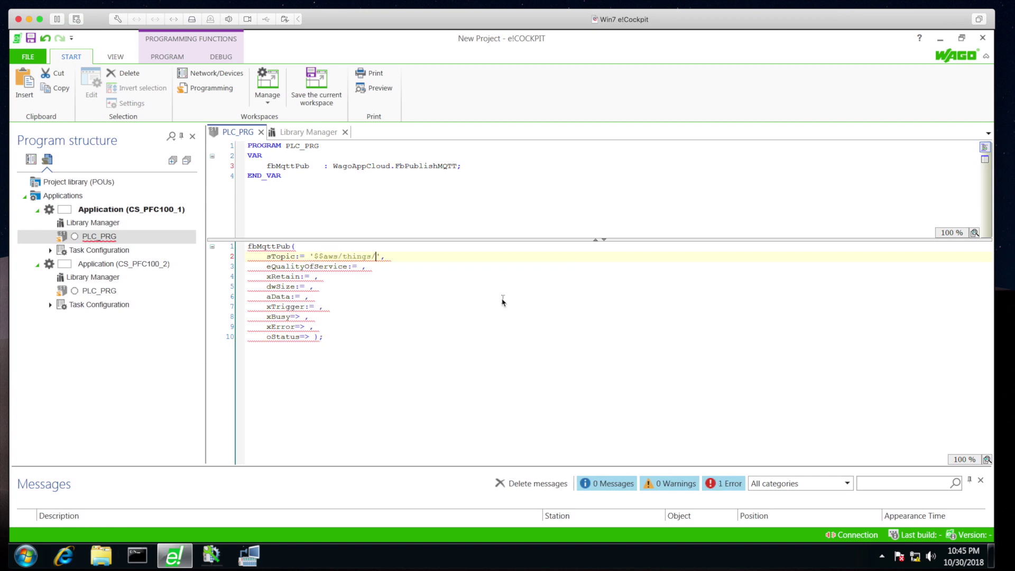
pyautogui.write("CS_PFC100_1/shadow/update',     eQualityOfService:= 0,     xRetain:= ")
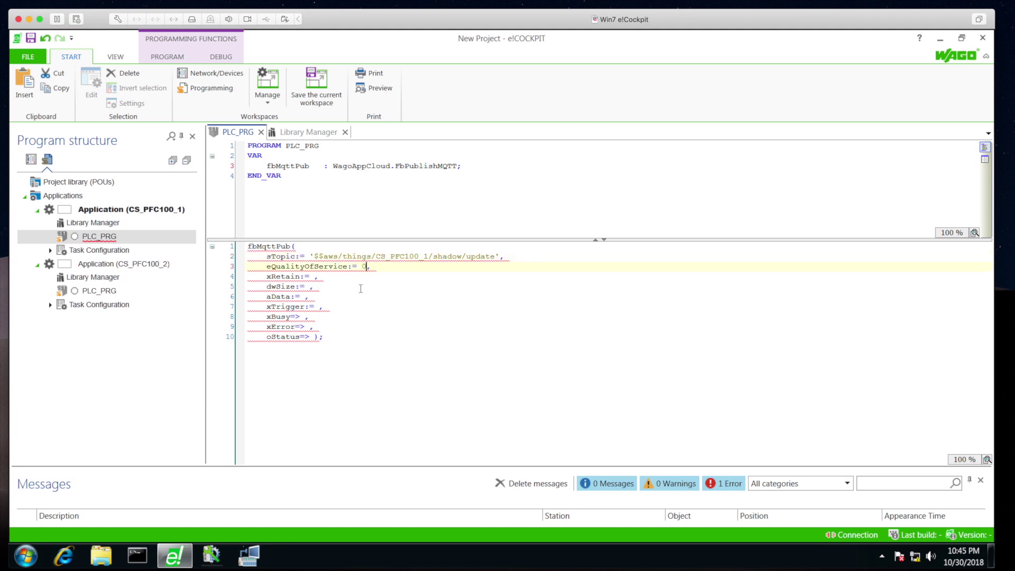
pyautogui.write('FALSE')
# Auto-declare dwMqttPubSize as DWORD and aMqttPubArray as ARRAY[0..1000] OF BYTE
pyautogui.click(311, 286)
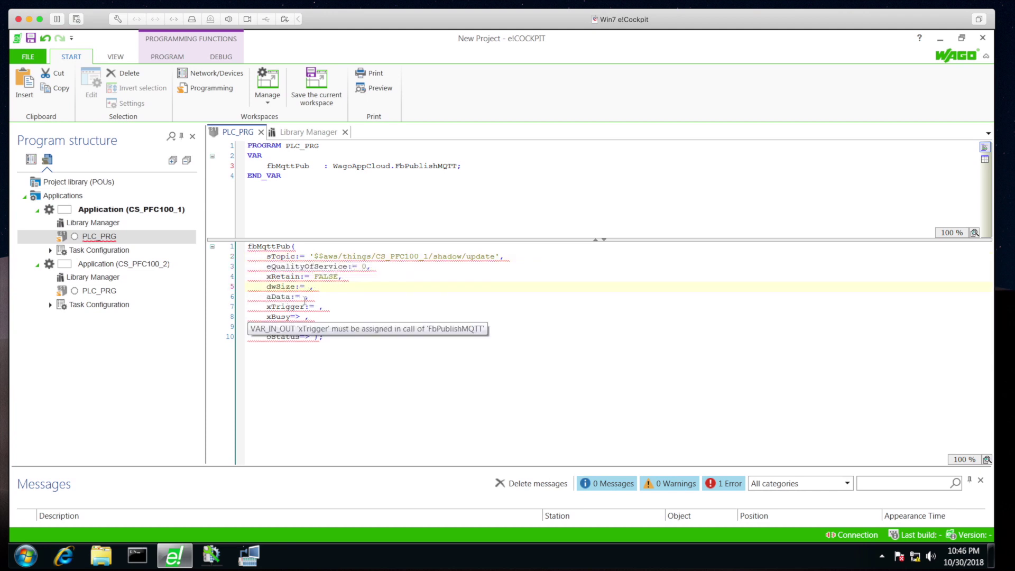
pyautogui.write('dwMqttPubSize')
pyautogui.hotkey('shift', 'F2')
pyautogui.press('Return')
pyautogui.click(305, 297)
pyautogui.write('aMqttPub')
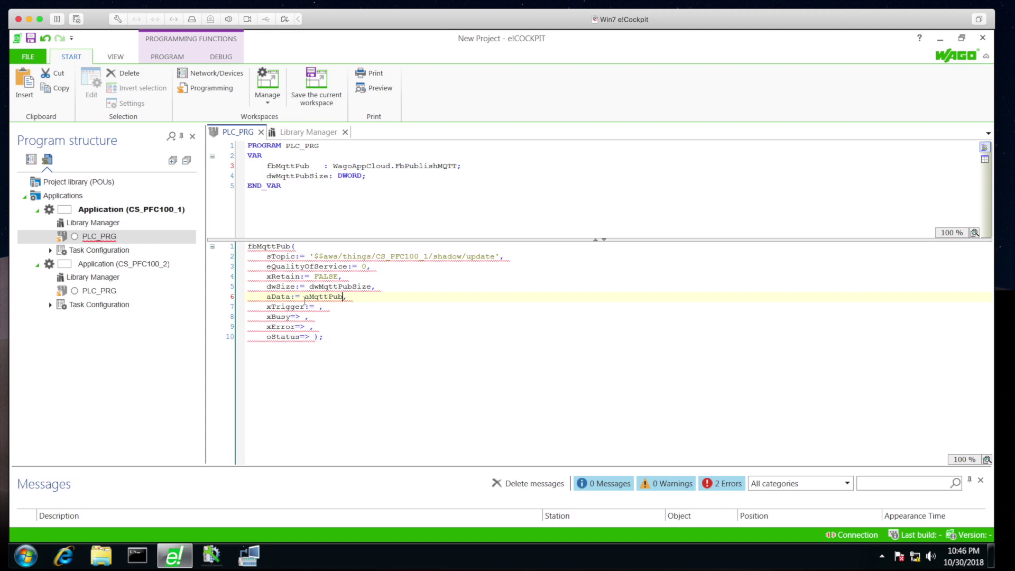
pyautogui.write('Array')
pyautogui.hotkey('shift', 'F2')
pyautogui.press('Return')
pyautogui.press('Down')
pyautogui.doubleClick(346, 185)
pyautogui.press('Delete')
pyautogui.press('Delete')
pyautogui.press('Delete')
pyautogui.press('Delete')
pyautogui.write('ARR')
pyautogui.write('AY[0..')
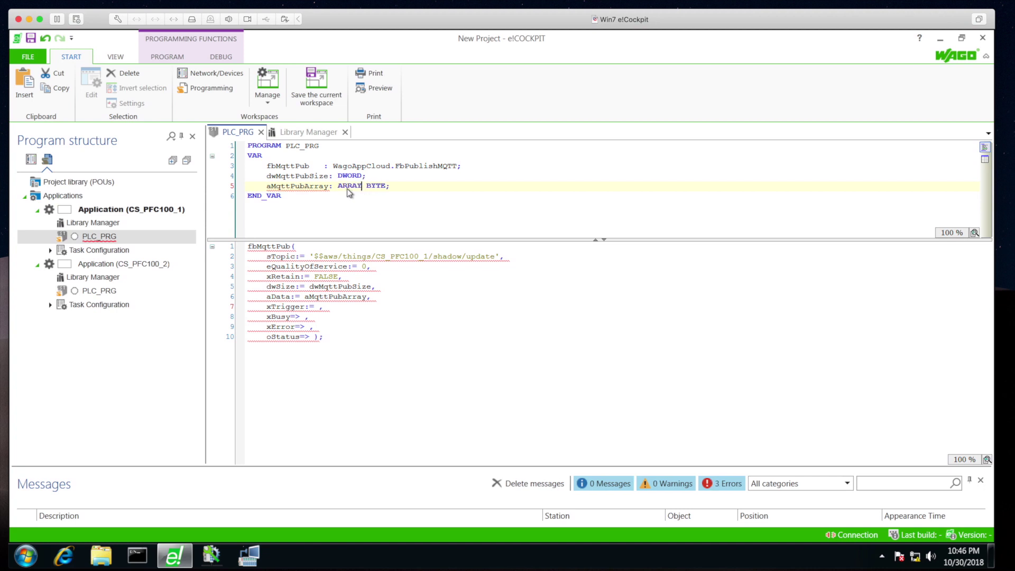
pyautogui.write('1000] OF')
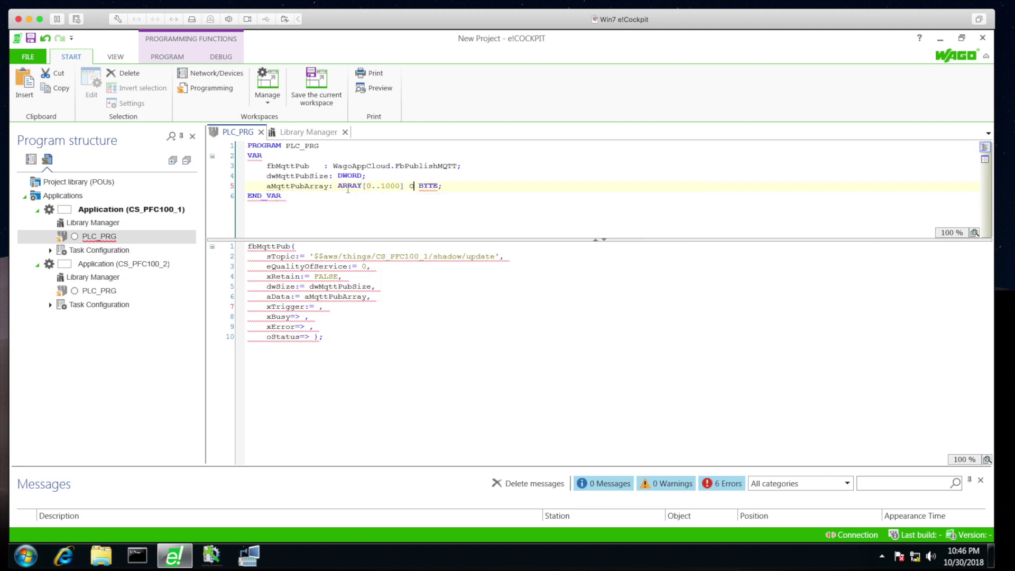
pyautogui.press('BackSpace')
# Auto-declare xMqttPubTrig, xMqttPubIsBusy, xMqttPubError and oMqttPubStatus, then add blank lines above the call
pyautogui.click(319, 306)
pyautogui.write('xMqttPub')
pyautogui.write('Trig')
pyautogui.press('Down')
pyautogui.write('xMqttPu')
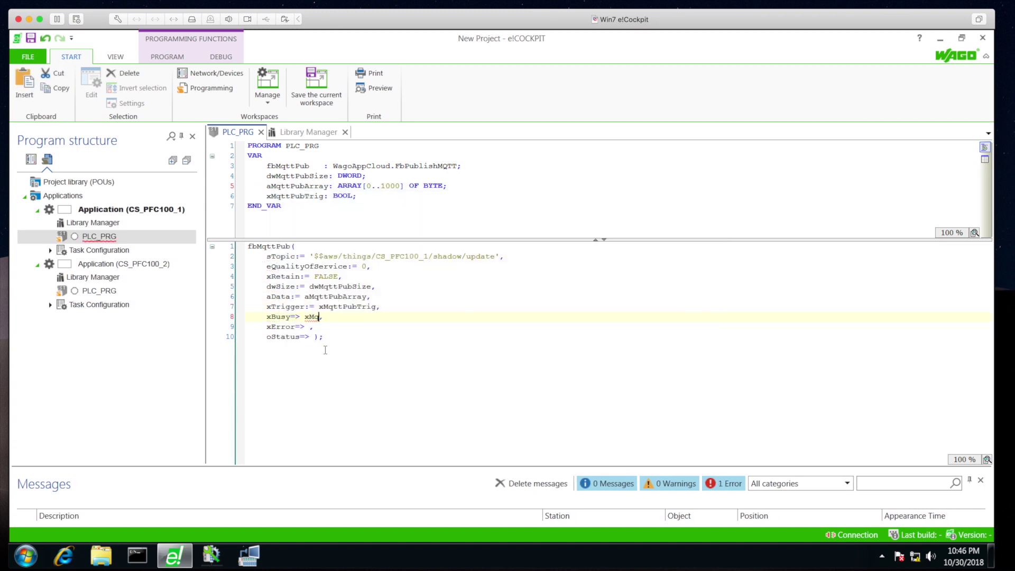
pyautogui.write('bIsBusy')
pyautogui.press('Down')
pyautogui.press('Return')
pyautogui.write('xMqttP')
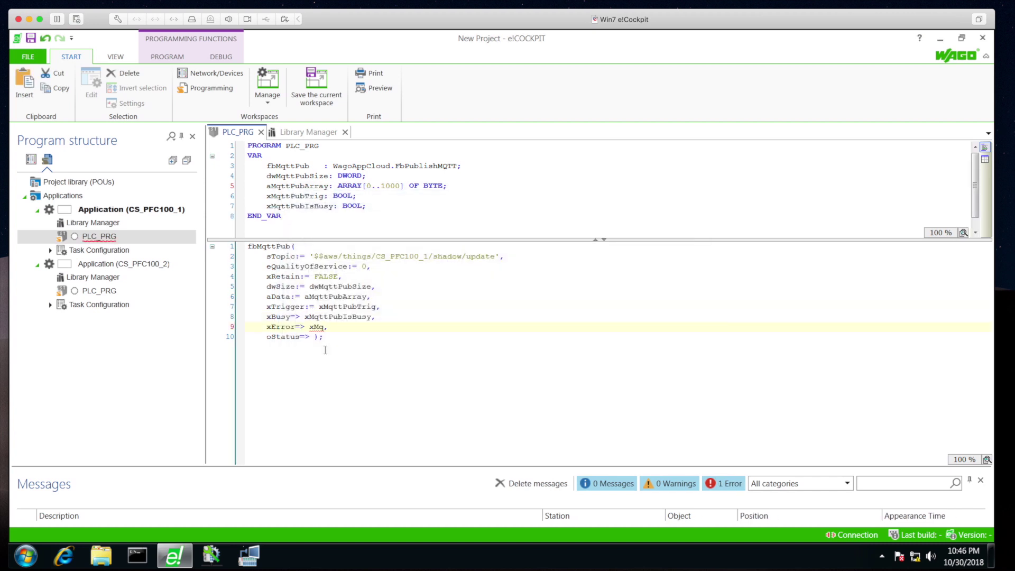
pyautogui.write('ubError')
pyautogui.press('Down')
pyautogui.press('Return')
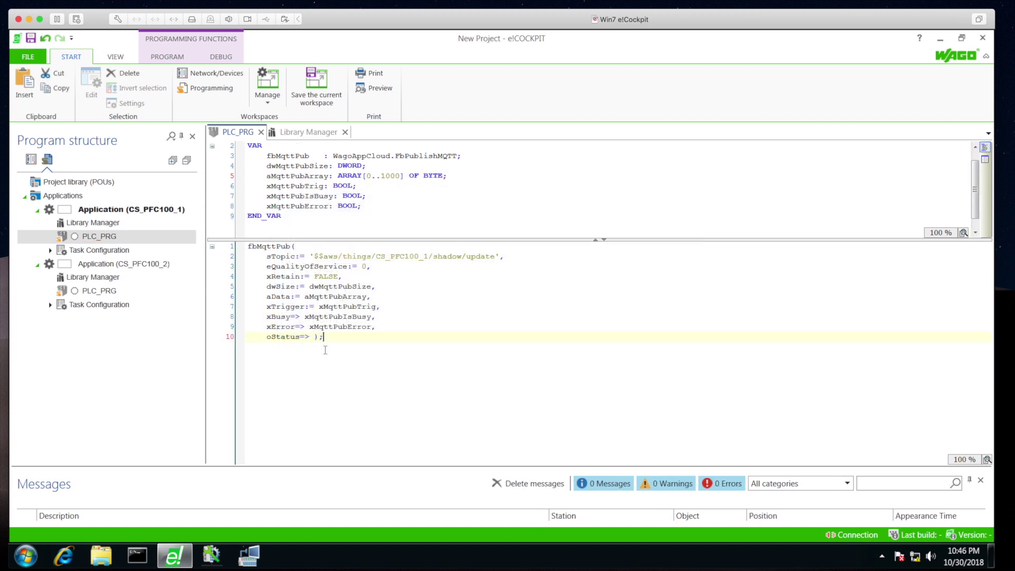
pyautogui.write('oMqttPubStatus')
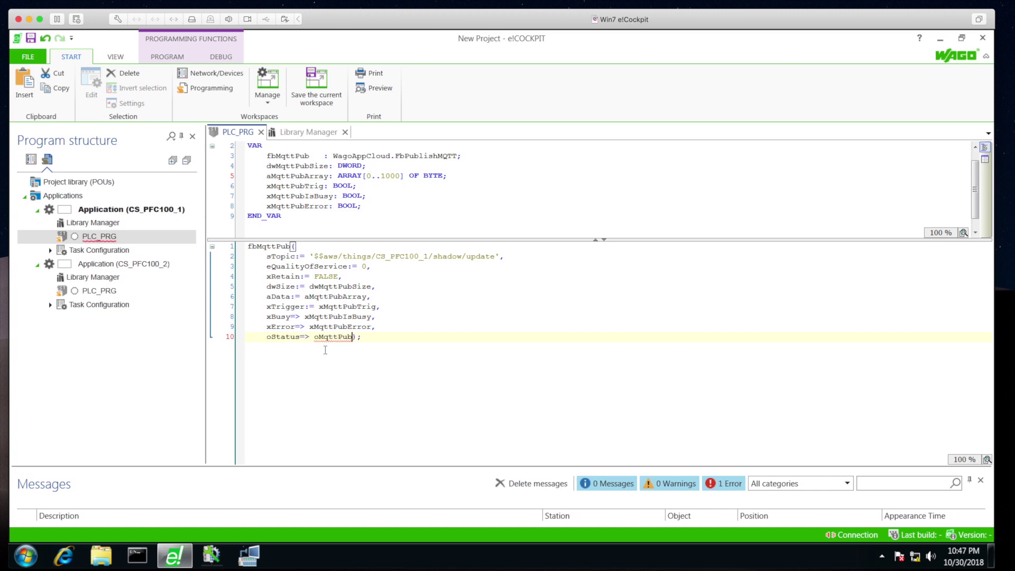
pyautogui.press('End')
pyautogui.press('Return')
pyautogui.press('Return')
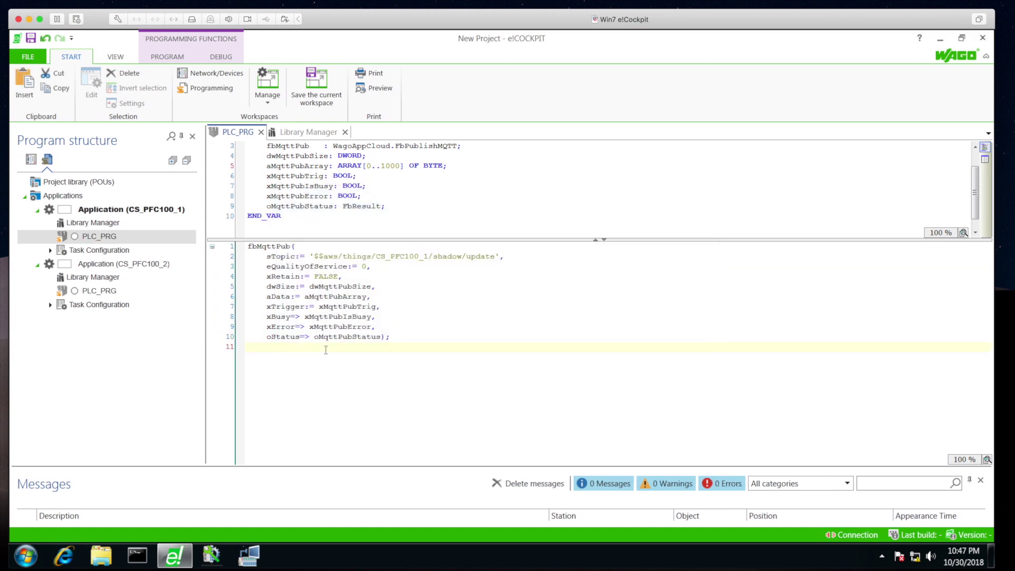
pyautogui.click(249, 247)
pyautogui.press('Return')
pyautogui.press('Return')
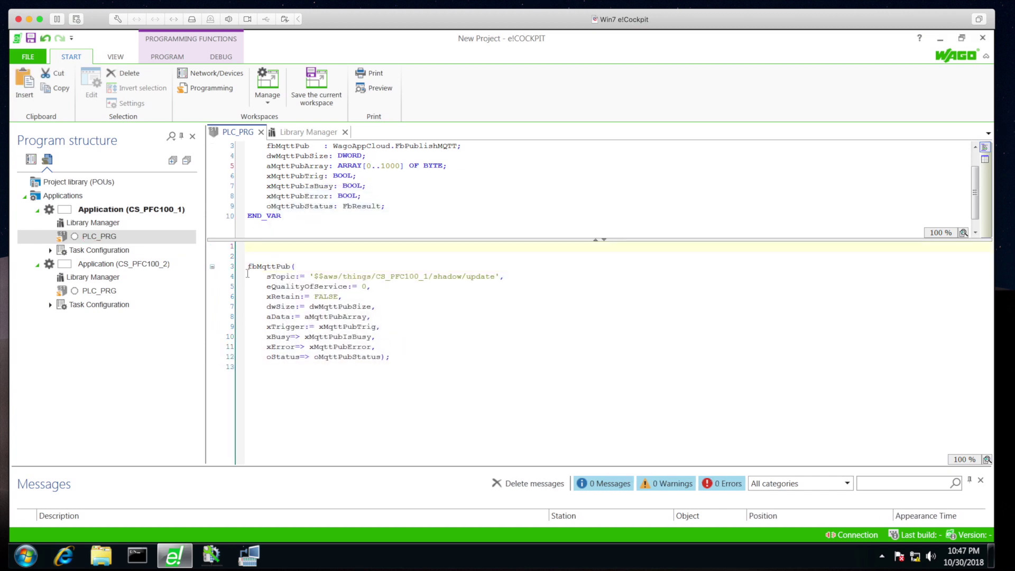
# Add the WagoAppString library found by searching CONCAT4, then return to PLC_PRG's first code line
pyautogui.doubleClick(92, 223)
pyautogui.rightClick(263, 300)
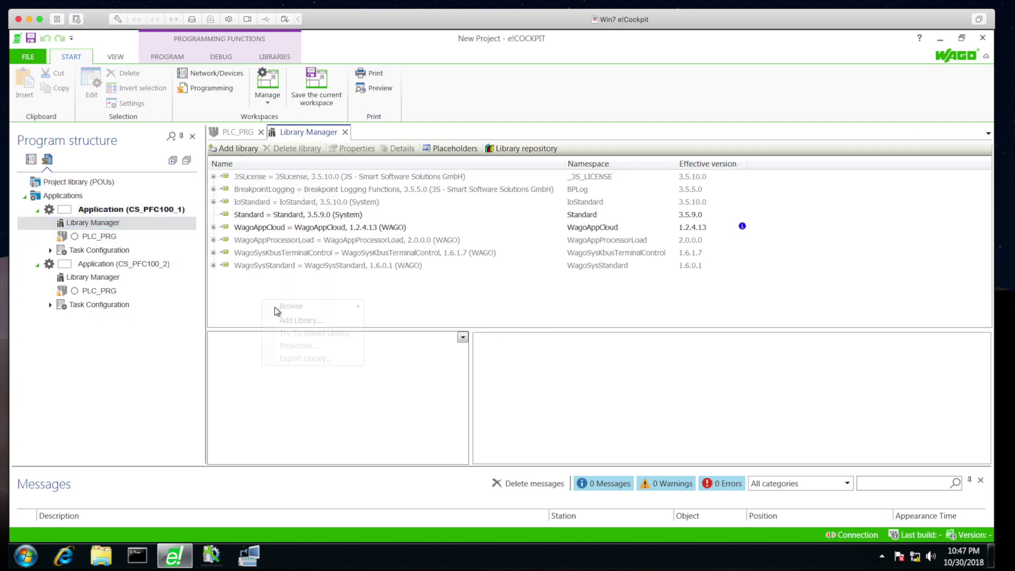
pyautogui.click(286, 320)
pyautogui.write('CONCAT')
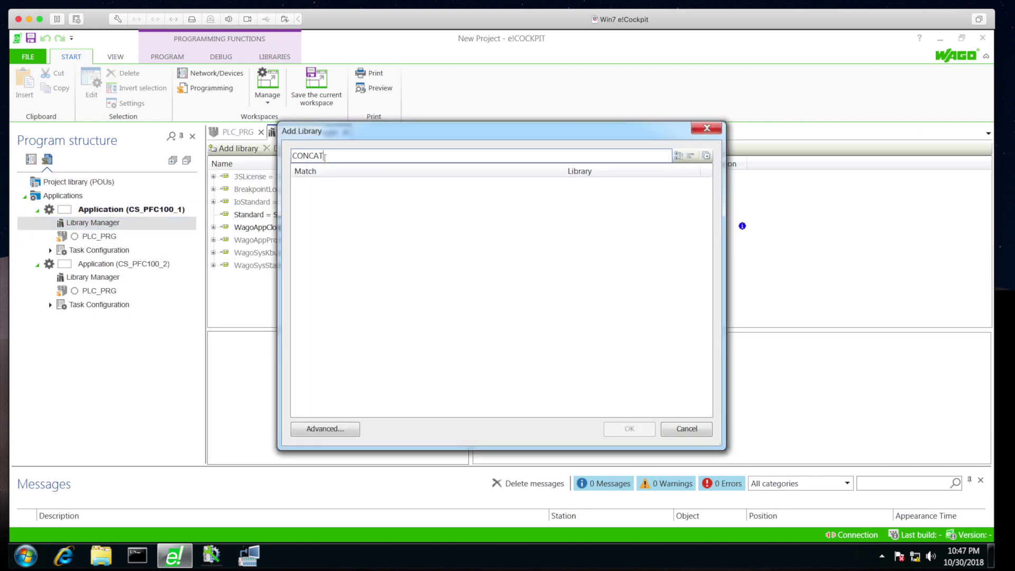
pyautogui.write('4')
pyautogui.doubleClick(335, 184)
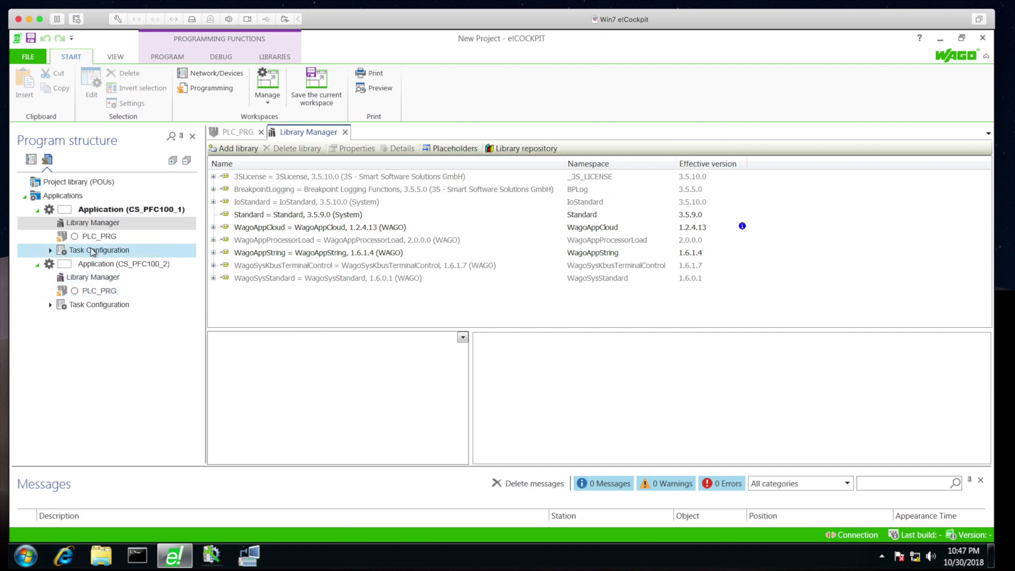
pyautogui.doubleClick(97, 237)
pyautogui.click(272, 250)
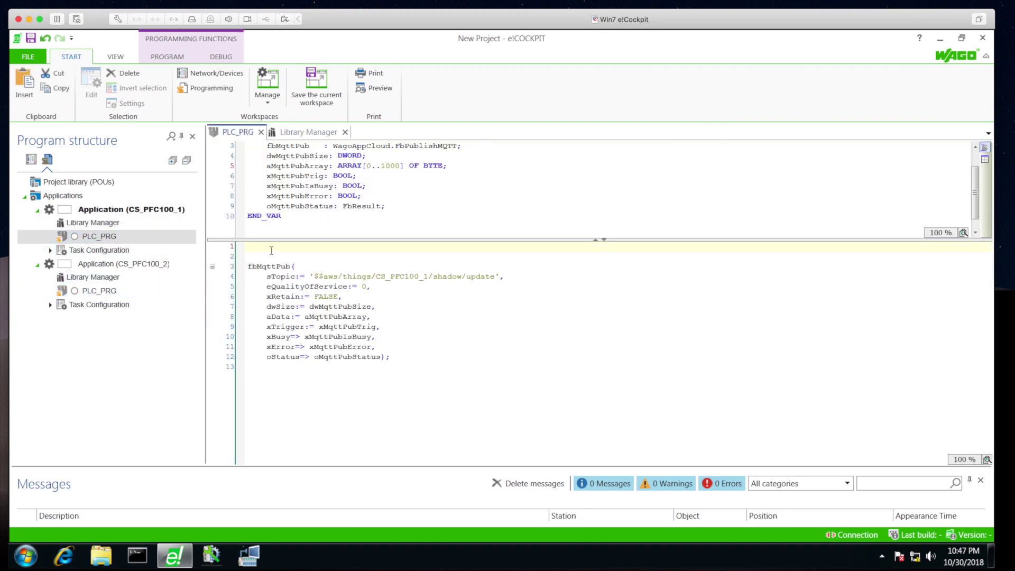
# Write line 1 so sSendString concatenates the JSON desired-val text, WORD_TO_STRING(wAnalogIn) and closing braces via CONCAT3
pyautogui.write('sSendString :=')
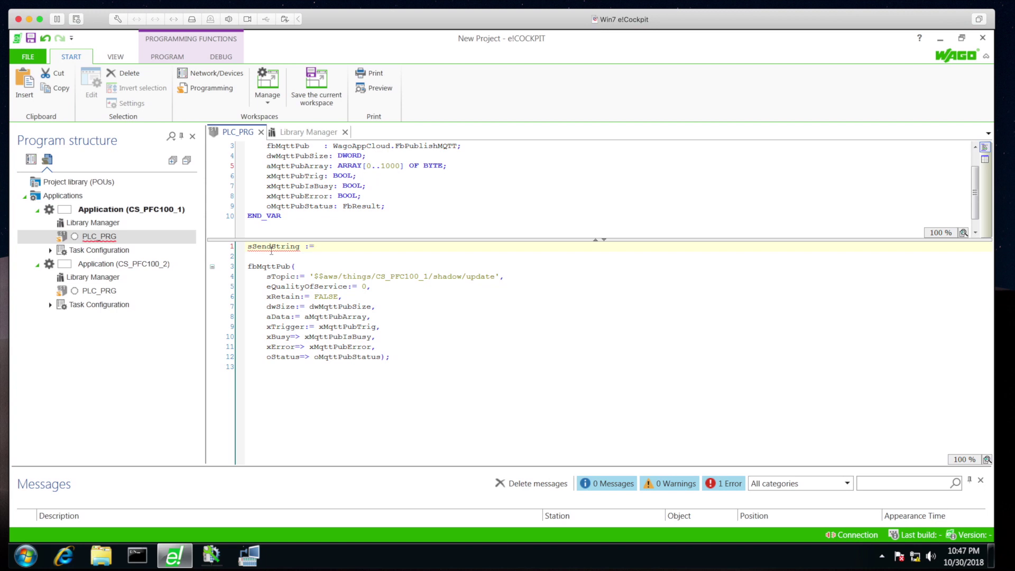
pyautogui.write(' CONCAT4(')
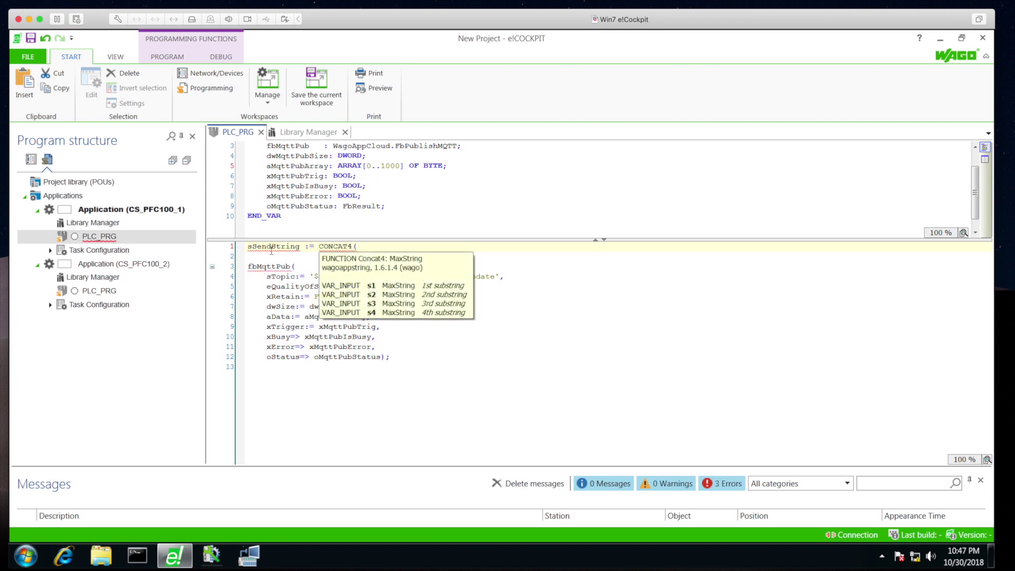
pyautogui.write('\'{"')
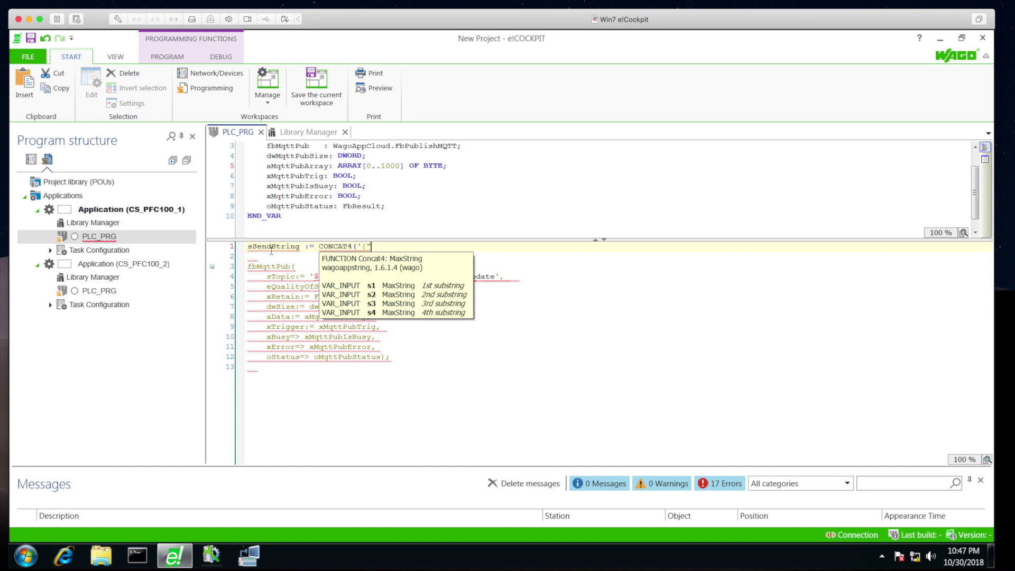
pyautogui.write('state": {"desired":')
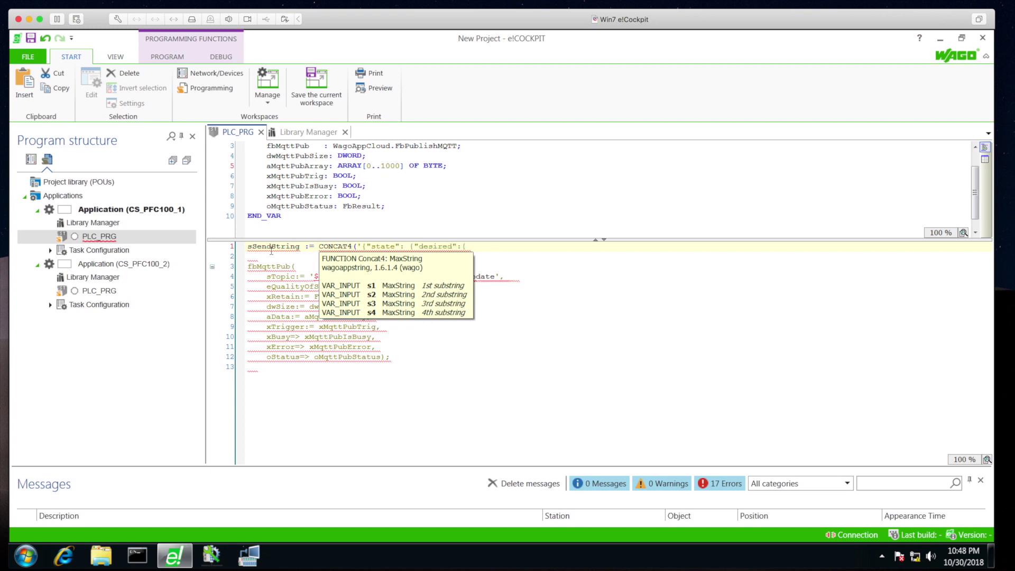
pyautogui.write('{ "val": ,\',')
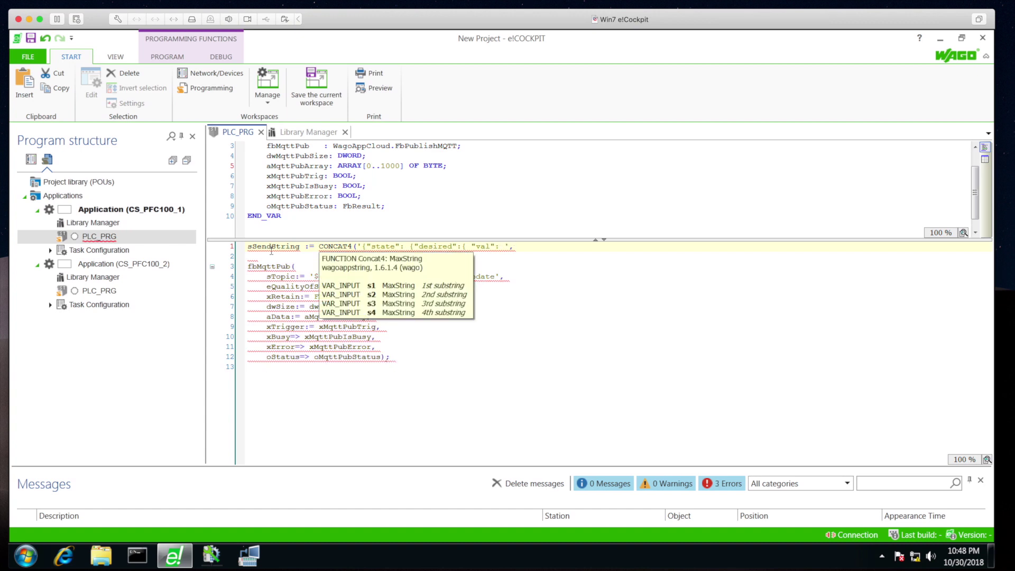
pyautogui.write('WORD_TO_')
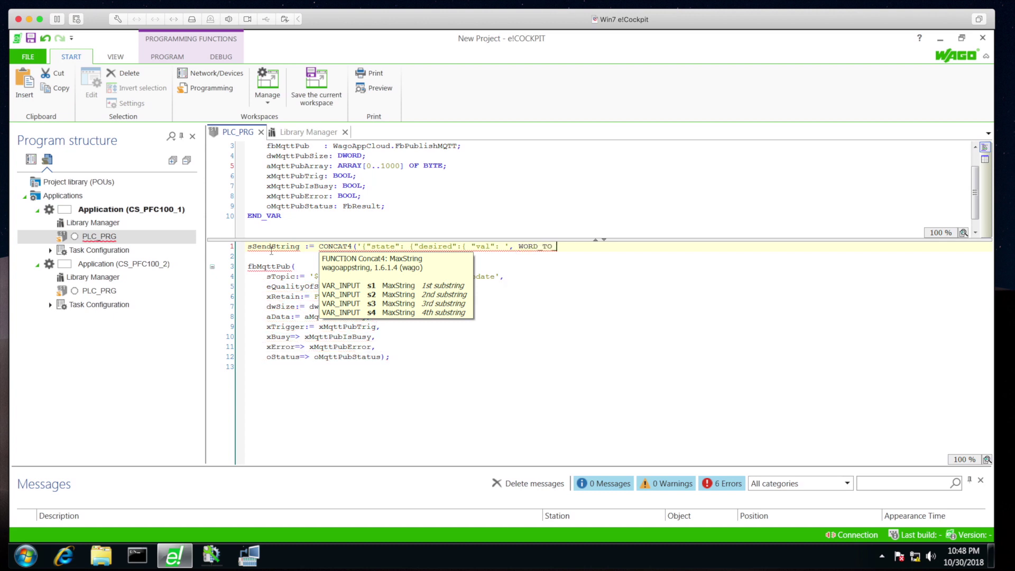
pyautogui.write('STRING(')
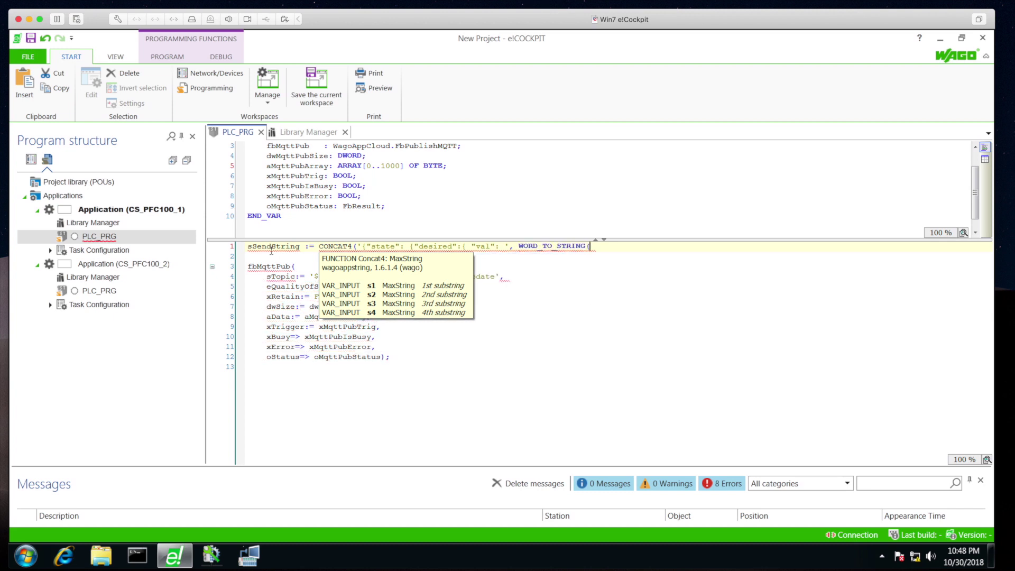
pyautogui.press('F2')
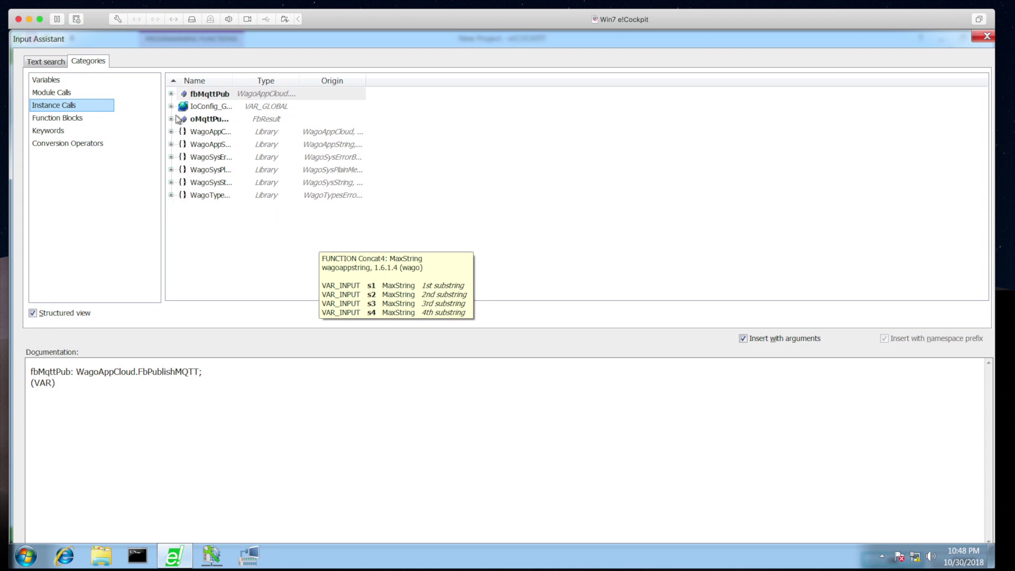
pyautogui.click(61, 82)
pyautogui.click(170, 138)
pyautogui.doubleClick(202, 155)
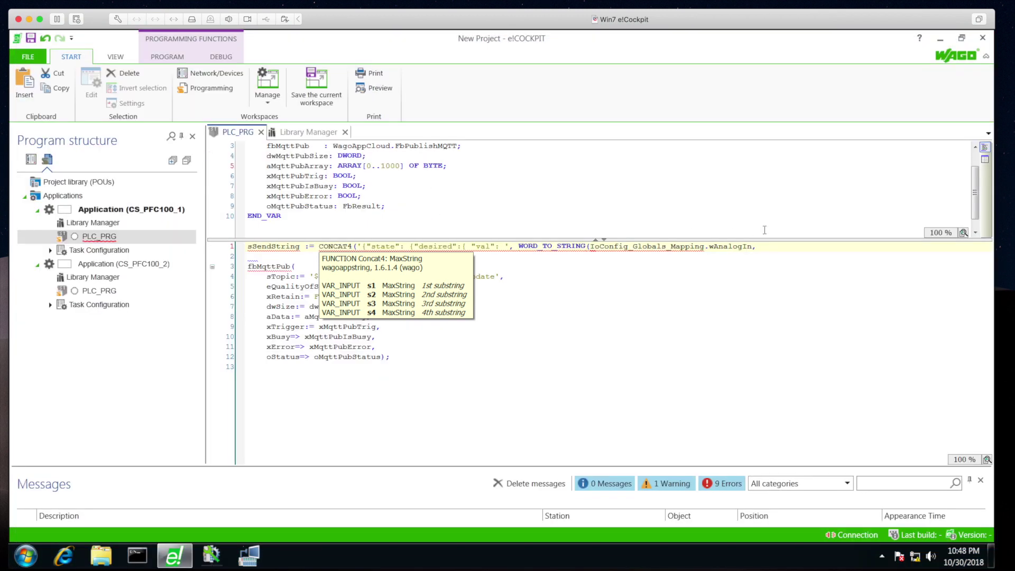
pyautogui.write('),')
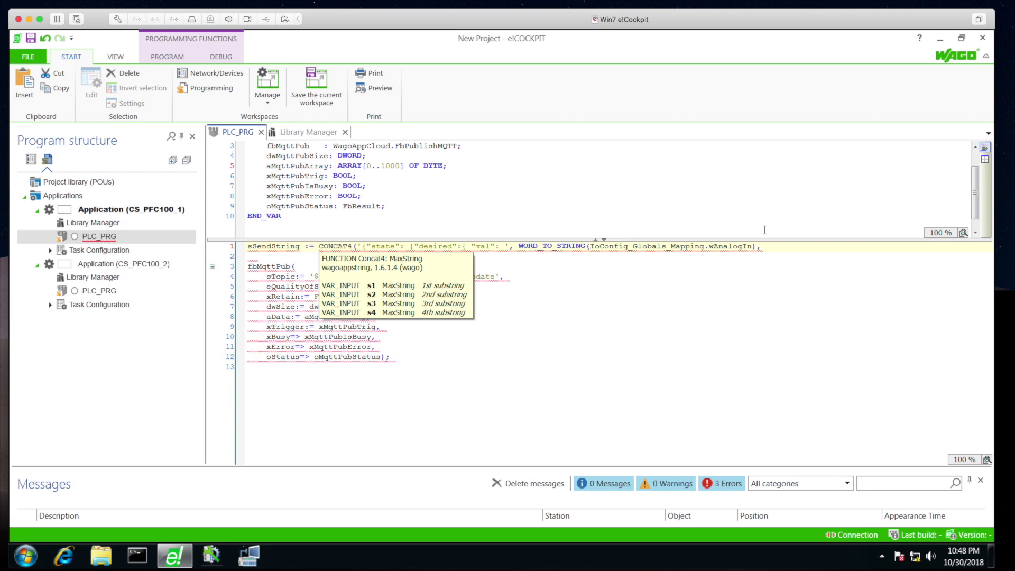
pyautogui.write(" '}}}'")
pyautogui.write(');')
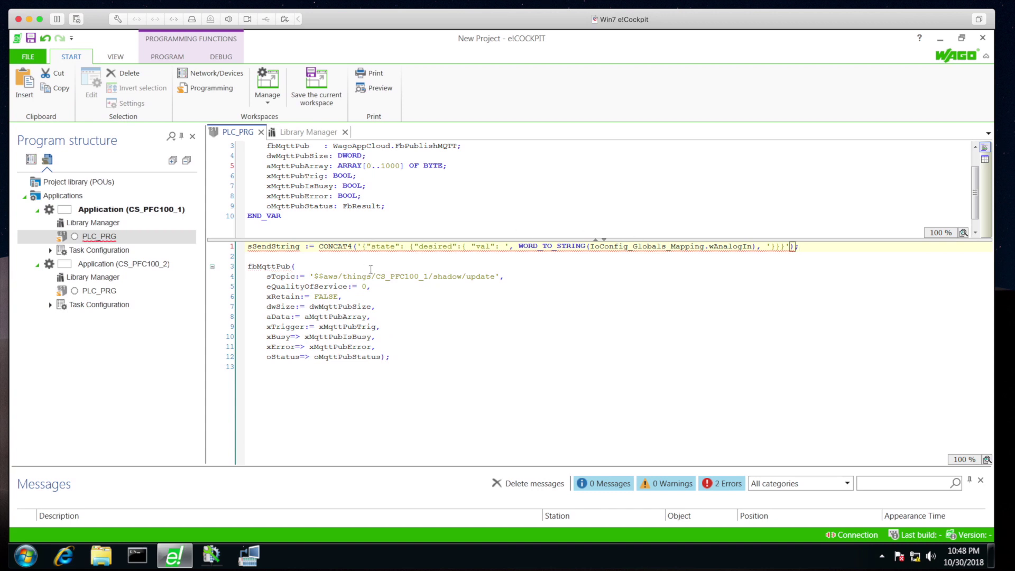
pyautogui.press('BackSpace')
# Finish CONCAT3 and auto-declare sSendString as STRING(255)
pyautogui.write('3')
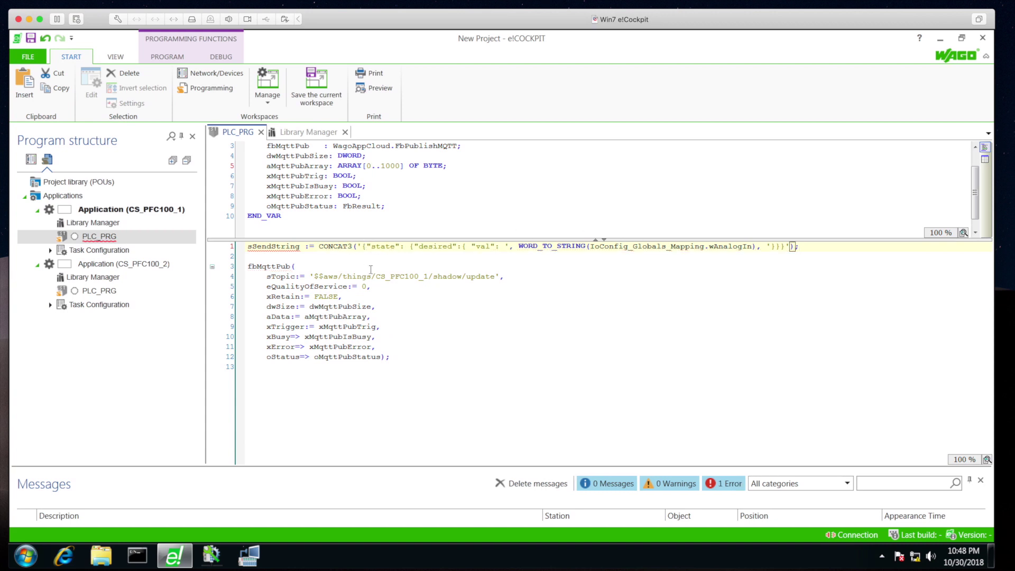
pyautogui.press('Return')
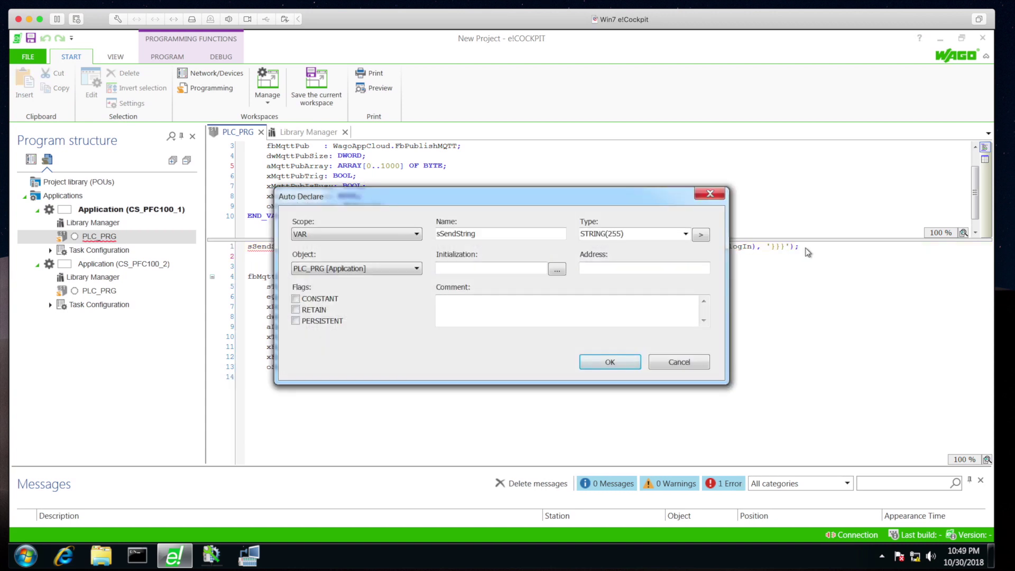
pyautogui.press('Return')
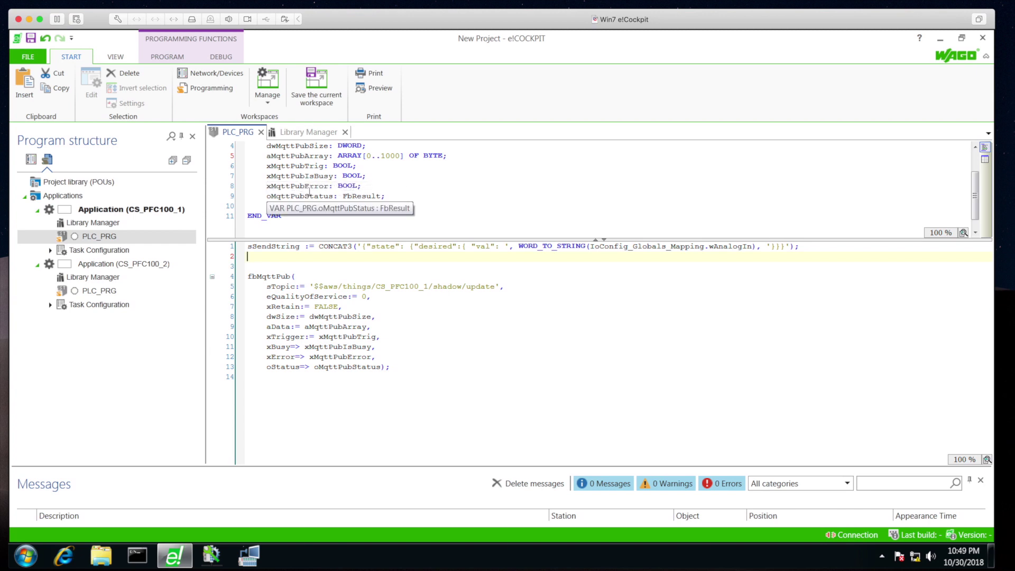
# Add the line dwMqttPubSize := LEN(sSendString); below line 1
pyautogui.scroll(1, 297, 209)
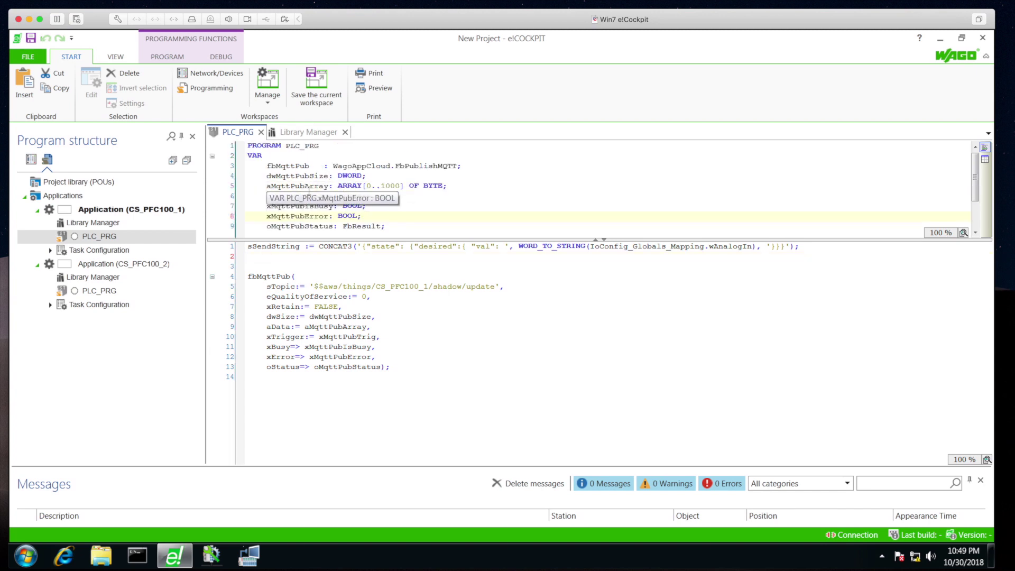
pyautogui.doubleClick(305, 179)
pyautogui.hotkey('ctrl', 'c')
pyautogui.click(275, 256)
pyautogui.press('Return')
pyautogui.hotkey('ctrl', 'v')
pyautogui.write(':= LEN(')
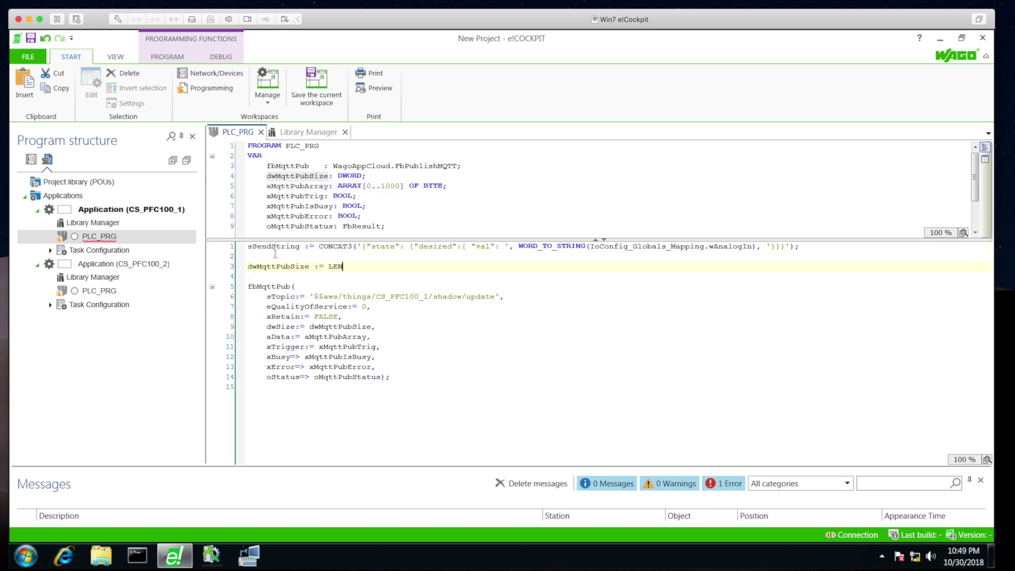
pyautogui.doubleClick(277, 245)
pyautogui.hotkey('ctrl', 'c')
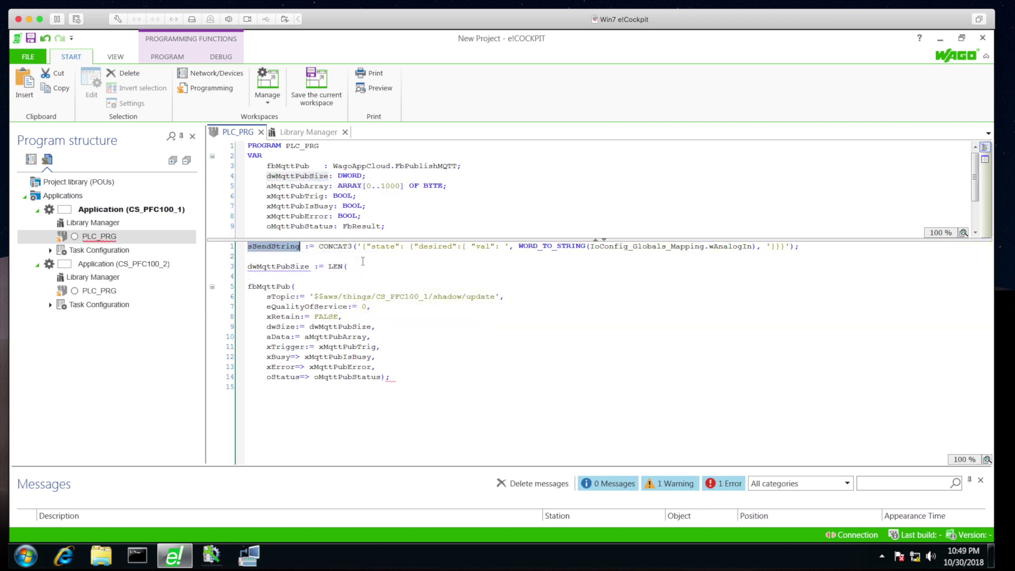
pyautogui.click(364, 266)
pyautogui.hotkey('ctrl', 'v')
pyautogui.write(');')
pyautogui.press('Return')
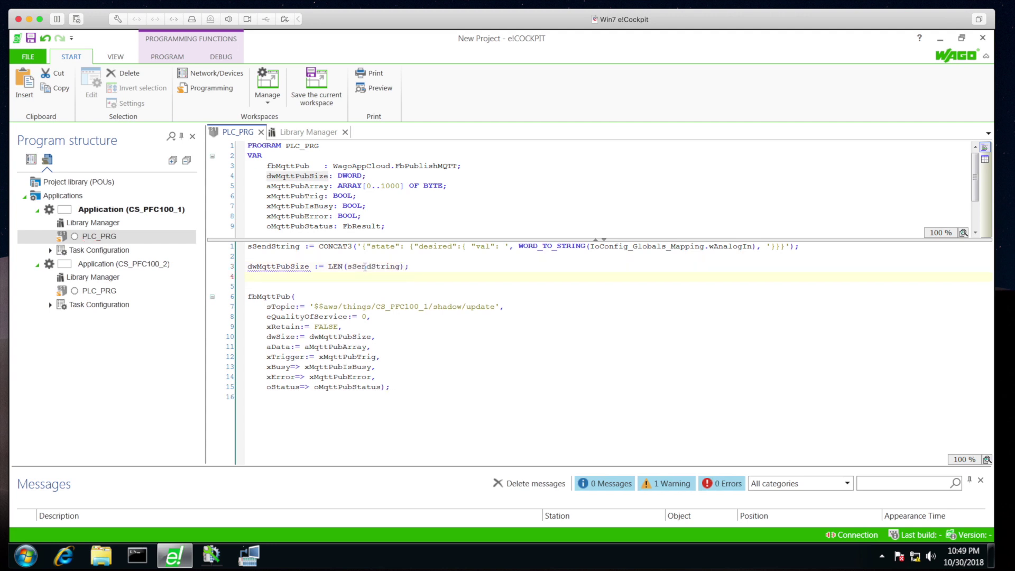
# Add the MemCopy library (WagoSysPlainMem) to the project via the Library Manager search 'memcop'
pyautogui.doubleClick(93, 222)
pyautogui.rightClick(306, 288)
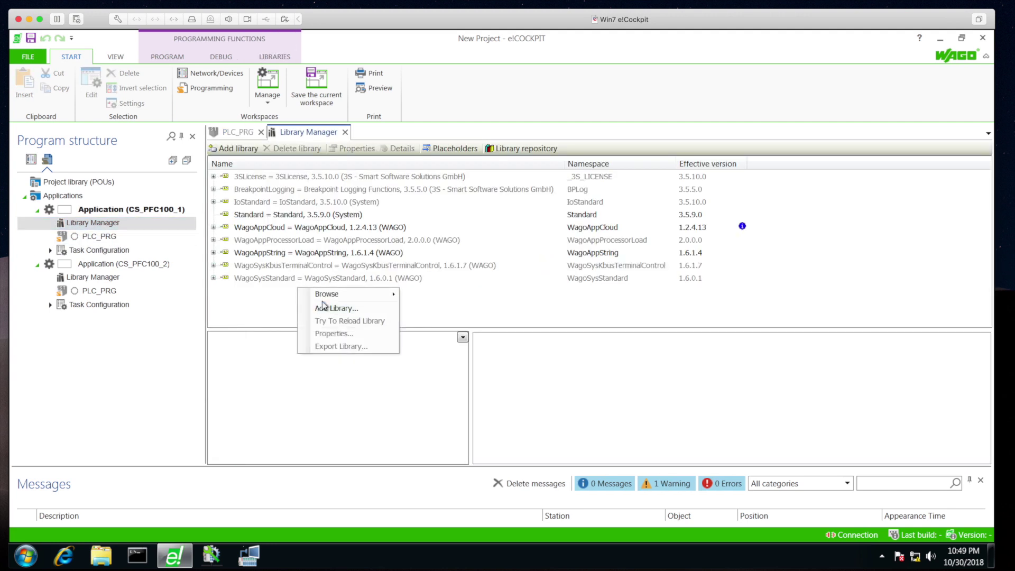
pyautogui.click(328, 306)
pyautogui.write('memcop')
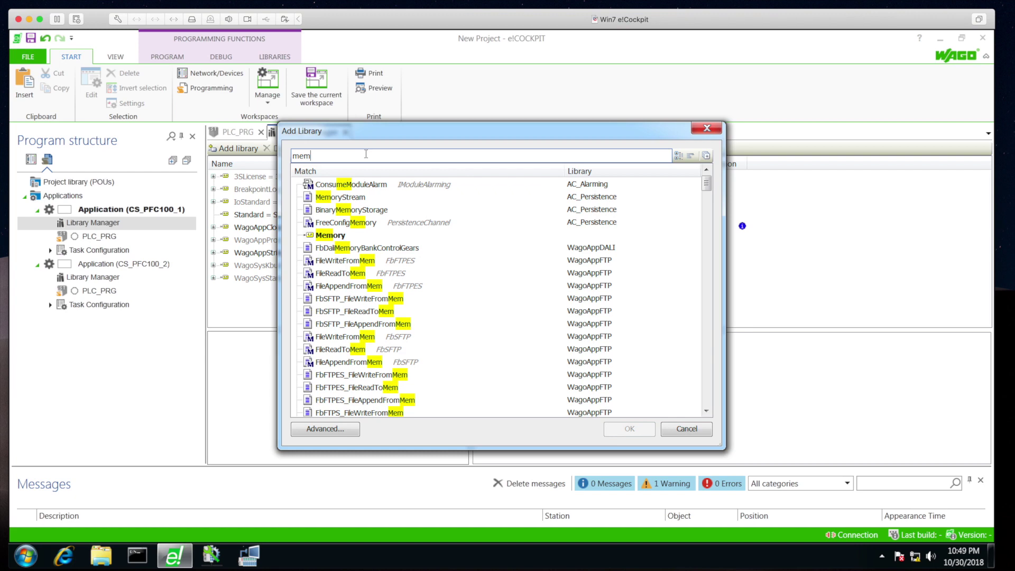
pyautogui.doubleClick(330, 197)
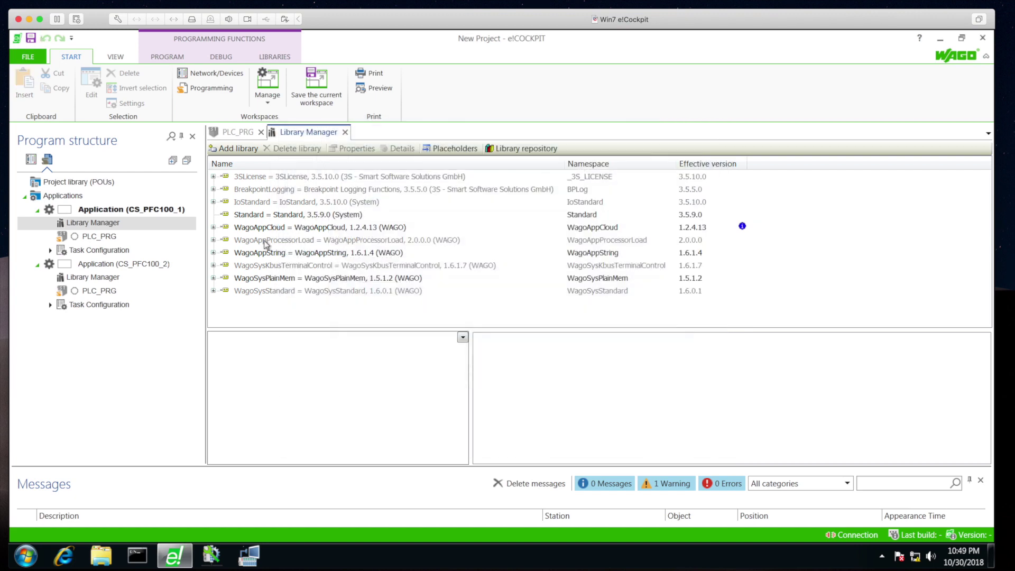
# In PLC_PRG, begin MEMCOPY(ADR(aMqttPubArray), ADR(sSendString), with the array as destination and the string as source
pyautogui.doubleClick(97, 236)
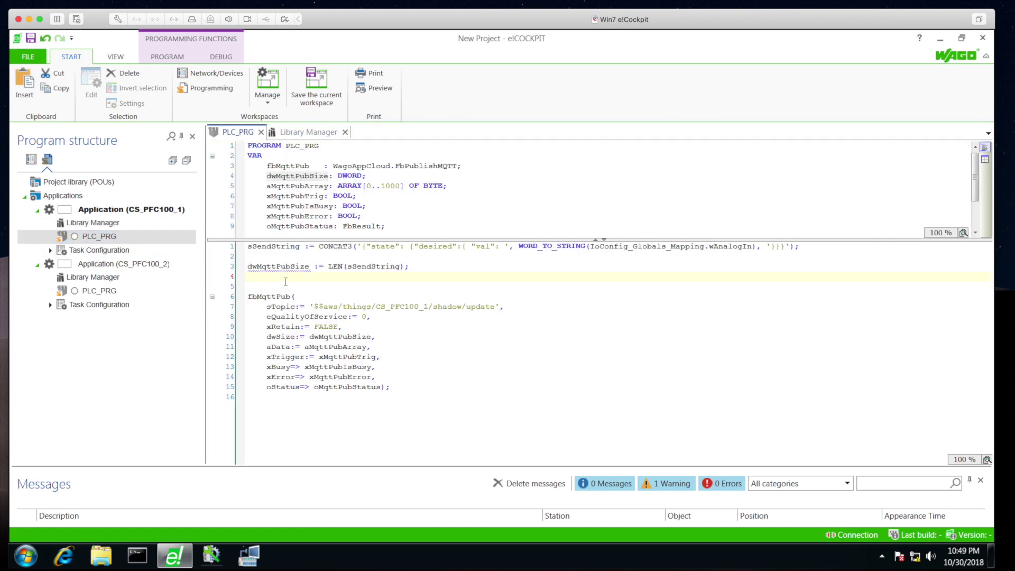
pyautogui.write('MEMCOPY(ADR(')
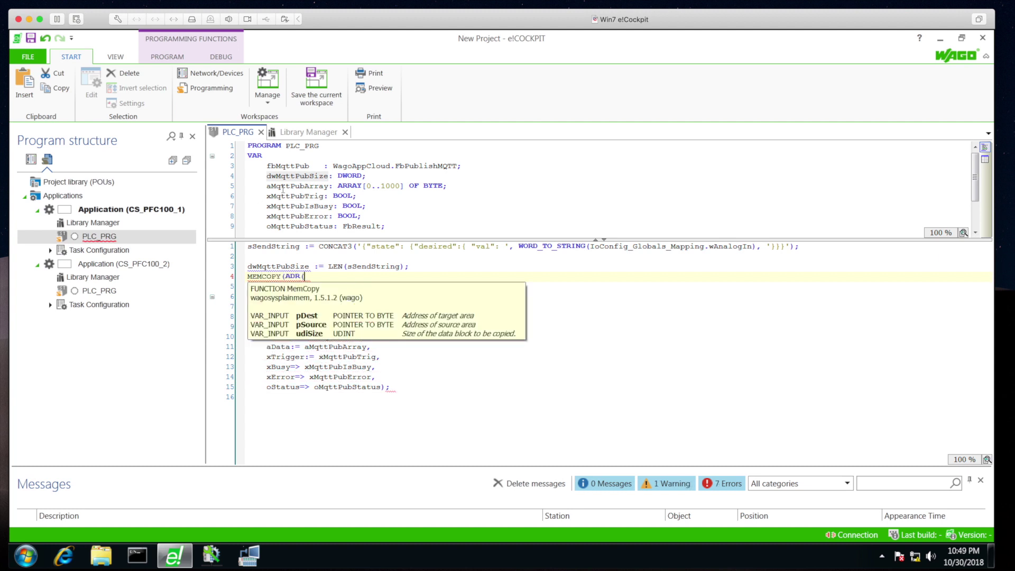
pyautogui.doubleClick(283, 186)
pyautogui.moveTo(283, 186); pyautogui.dragTo(318, 279)
pyautogui.write(')')
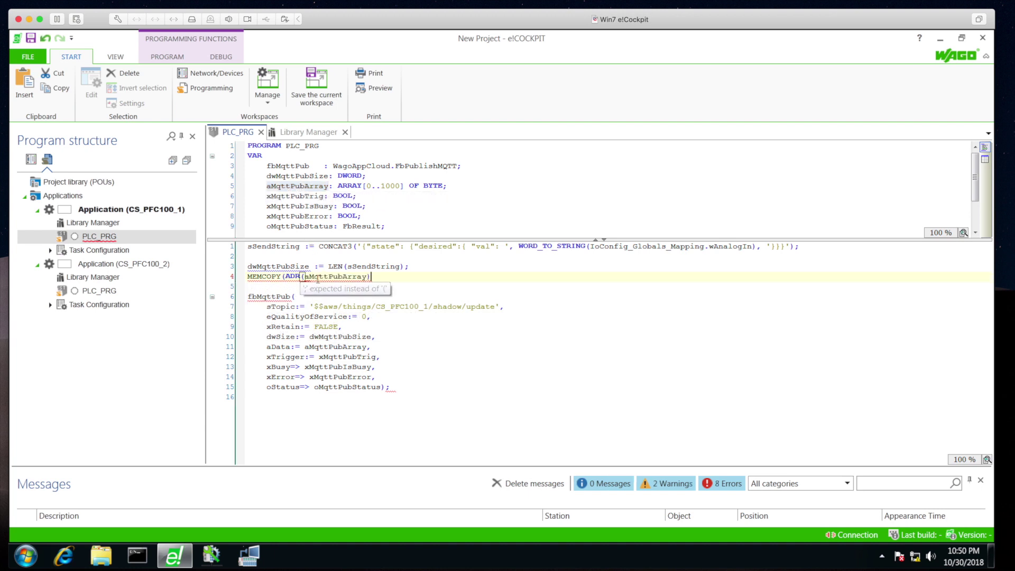
pyautogui.write(', ADR(')
pyautogui.doubleClick(266, 247)
pyautogui.moveTo(266, 248); pyautogui.dragTo(436, 279)
pyautogui.write('),')
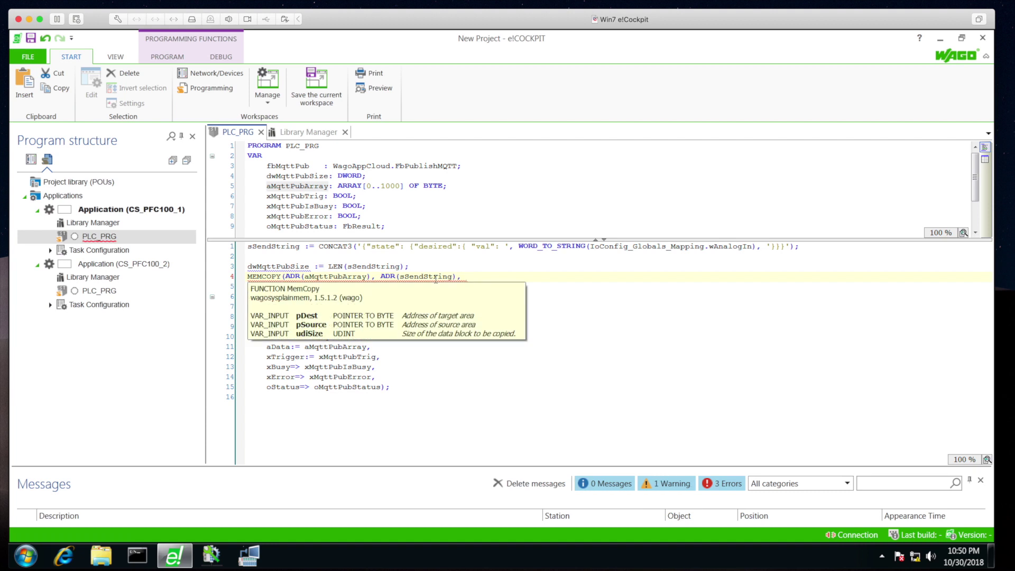
# Finish the MEMCOPY call with dwMqttPubSize as the size, then start an IF statement below it
pyautogui.doubleClick(278, 265)
pyautogui.click(494, 275)
pyautogui.hotkey('ctrl', 'v')
pyautogui.write(');')
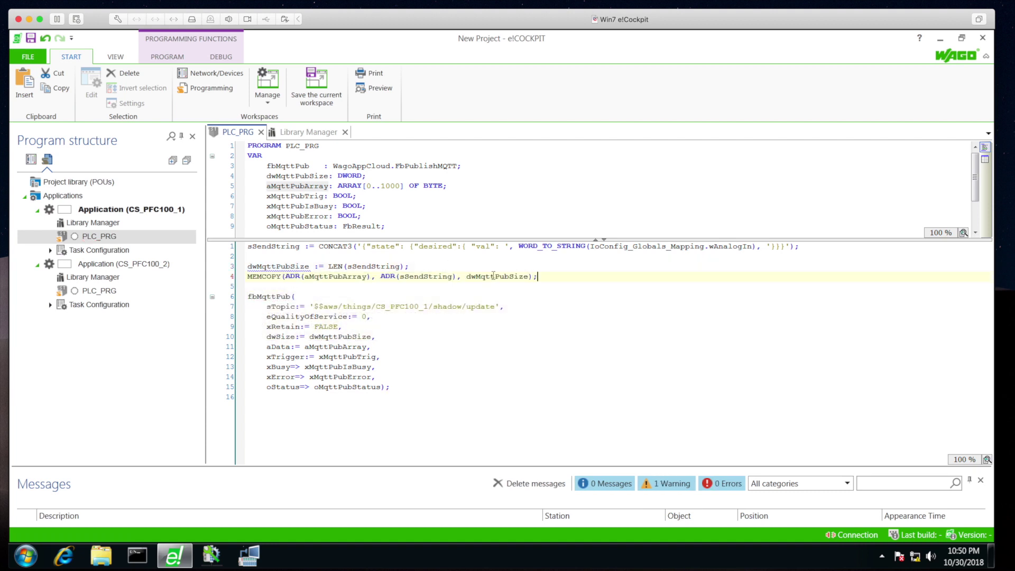
pyautogui.press('Return')
pyautogui.press('Return')
pyautogui.write('IF wAnalogInOld <>')
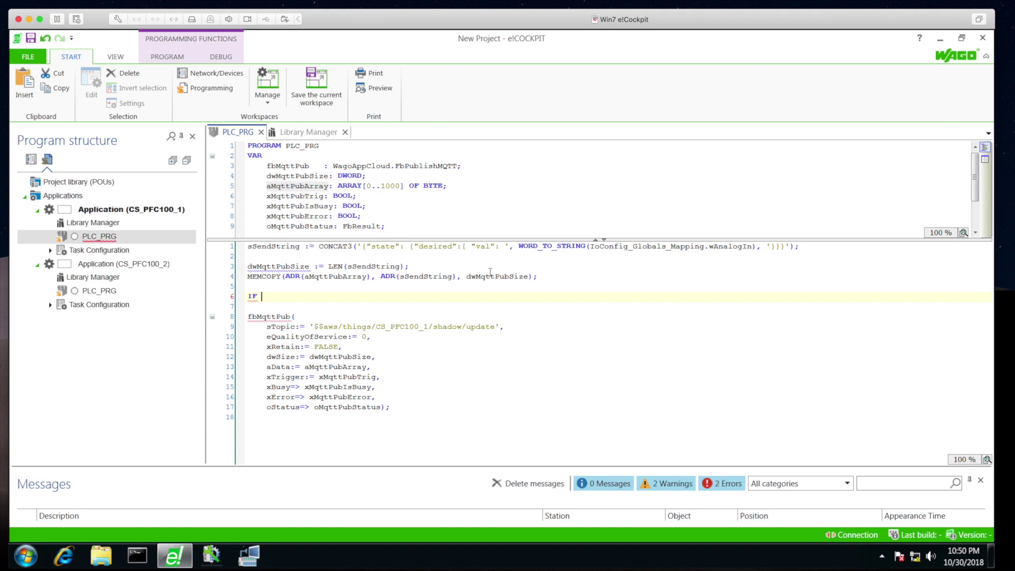
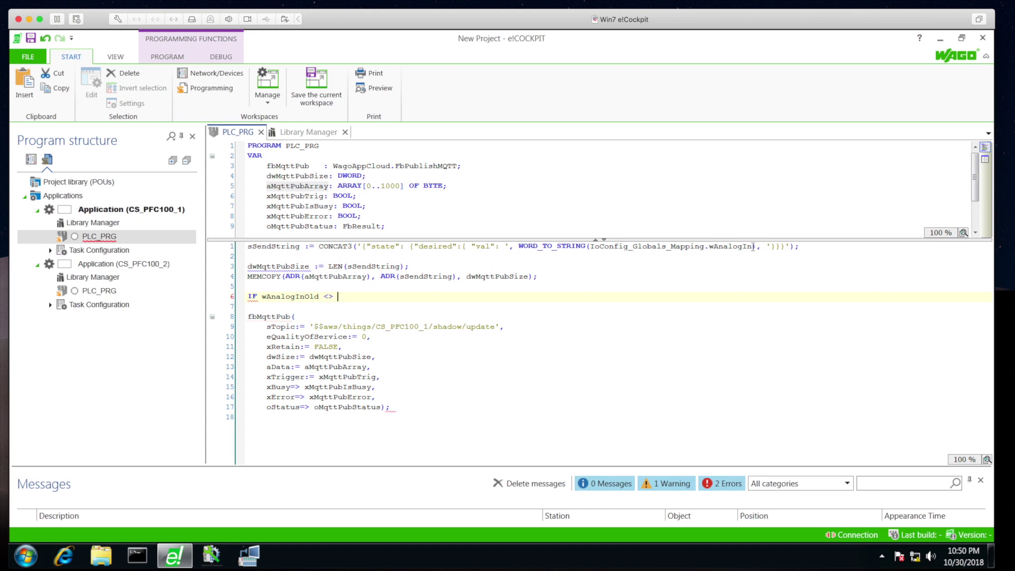
# Complete line 6's IF condition comparing against wAnalogIn, and declare wAnalogInOld as WORD
pyautogui.moveTo(752, 247); pyautogui.dragTo(597, 249)
pyautogui.click(363, 297)
pyautogui.write('IoConfig_Globals_Mapping.wAnalogIn')
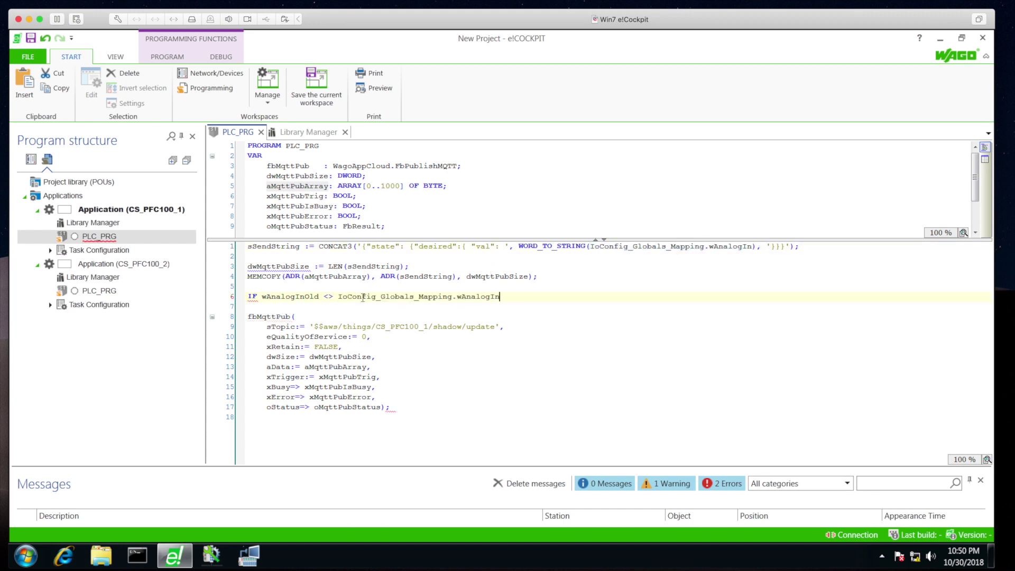
pyautogui.write('N')
pyautogui.press('Return')
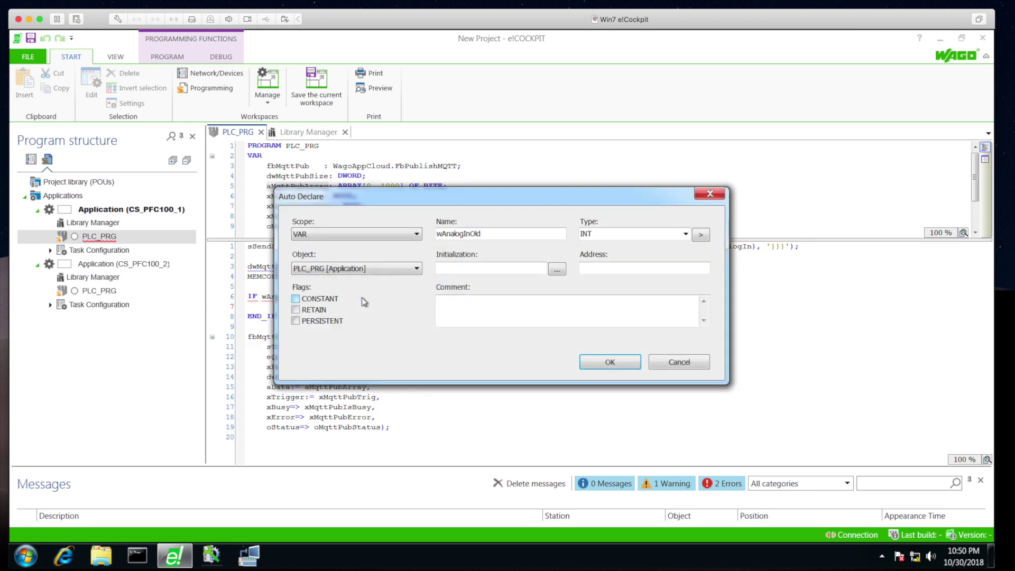
pyautogui.press('Tab')
pyautogui.press('Tab')
pyautogui.write('WORD')
pyautogui.press('Return')
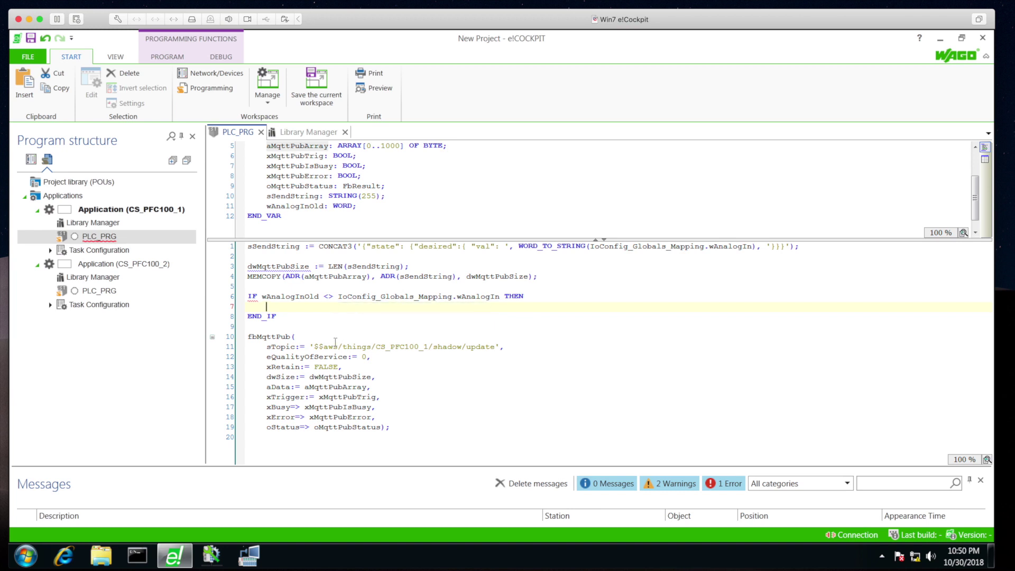
# Add xMqttPubTrig := TRUE; and the wAnalogInOld assignment inside the IF block, then build
pyautogui.write('xMqttPubTrig')
pyautogui.write(':= TRUE;')
pyautogui.press('Return')
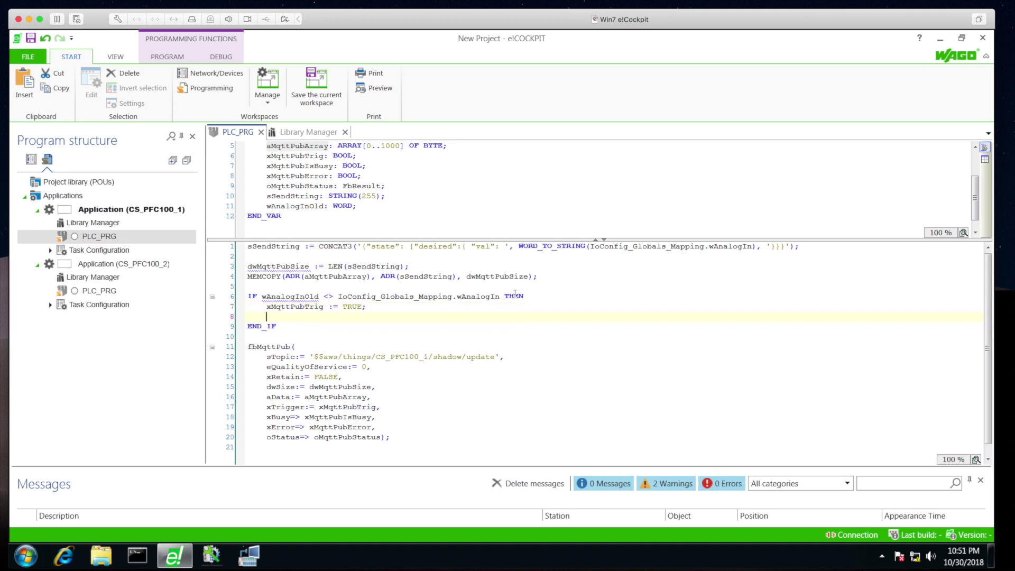
pyautogui.moveTo(500, 297); pyautogui.dragTo(262, 298)
pyautogui.hotkey('ctrl', 'c')
pyautogui.click(330, 317)
pyautogui.hotkey('ctrl', 'v')
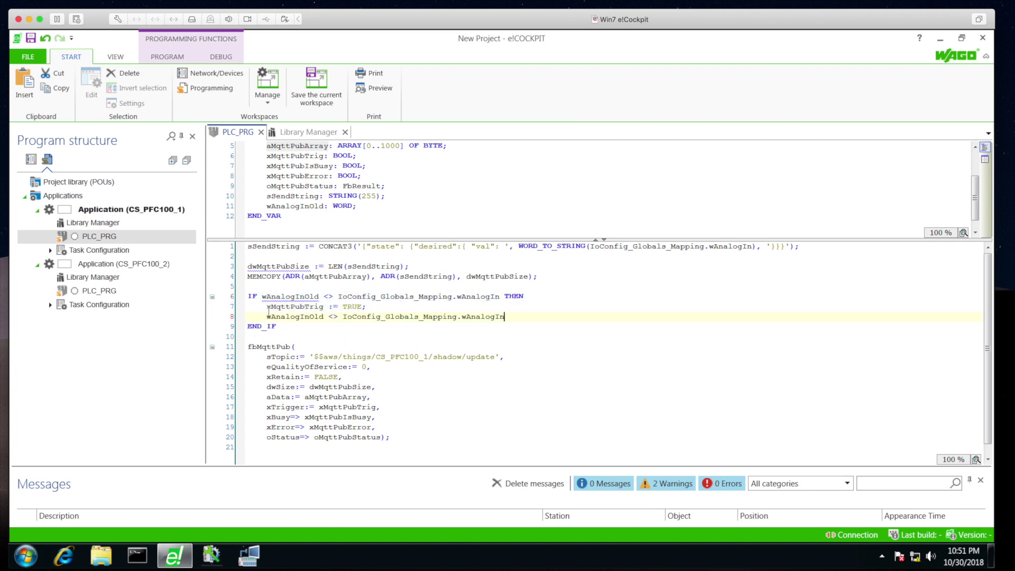
pyautogui.write(':=')
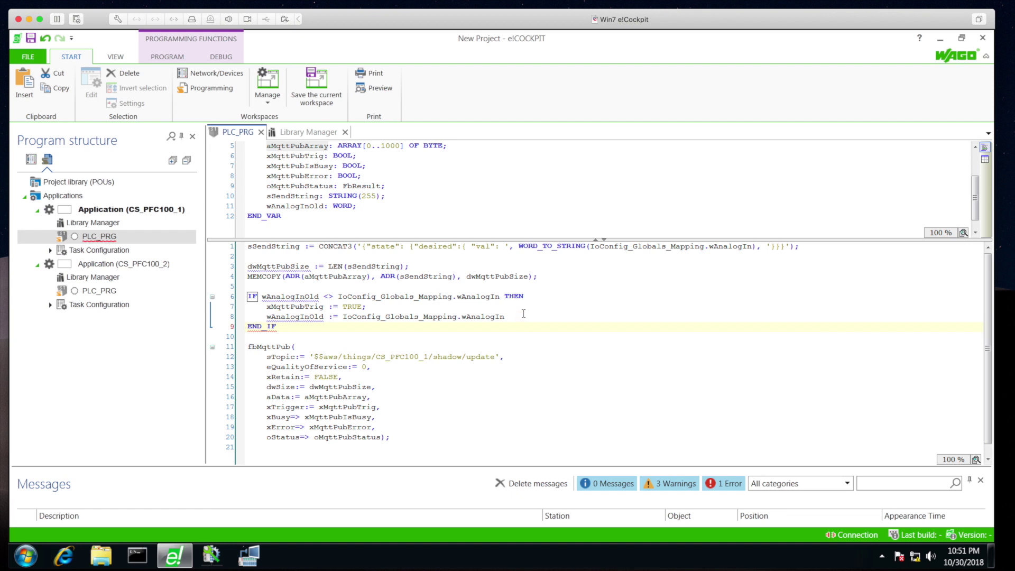
pyautogui.click(168, 56)
pyautogui.click(386, 79)
# Replace CS_PFC100_2's PLC_PRG and Library Manager with copies, and change the topic to CS_PFC100_2
pyautogui.click(95, 237)
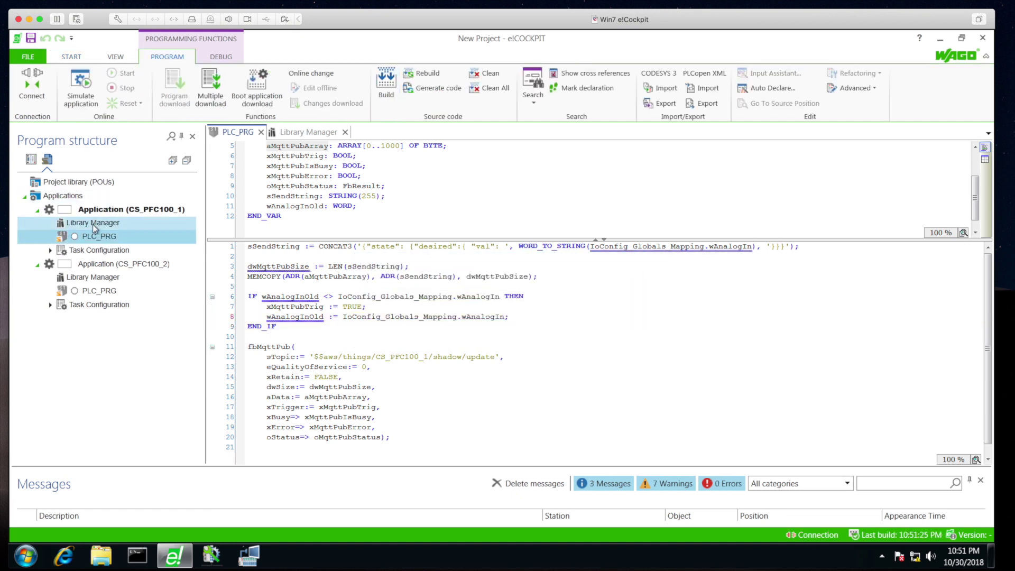
pyautogui.click(99, 290)
pyautogui.press('Delete')
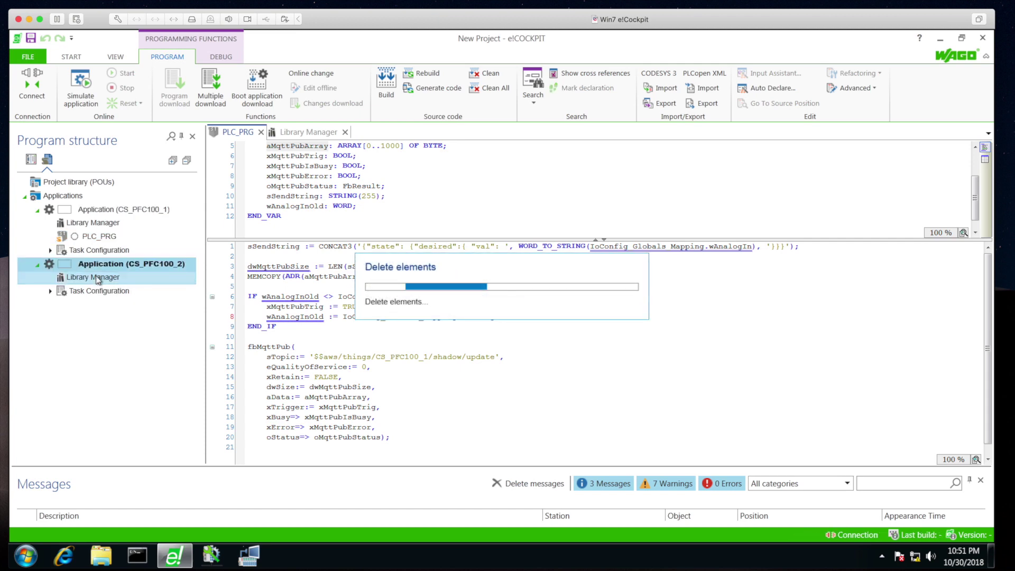
pyautogui.press('Down')
pyautogui.press('Delete')
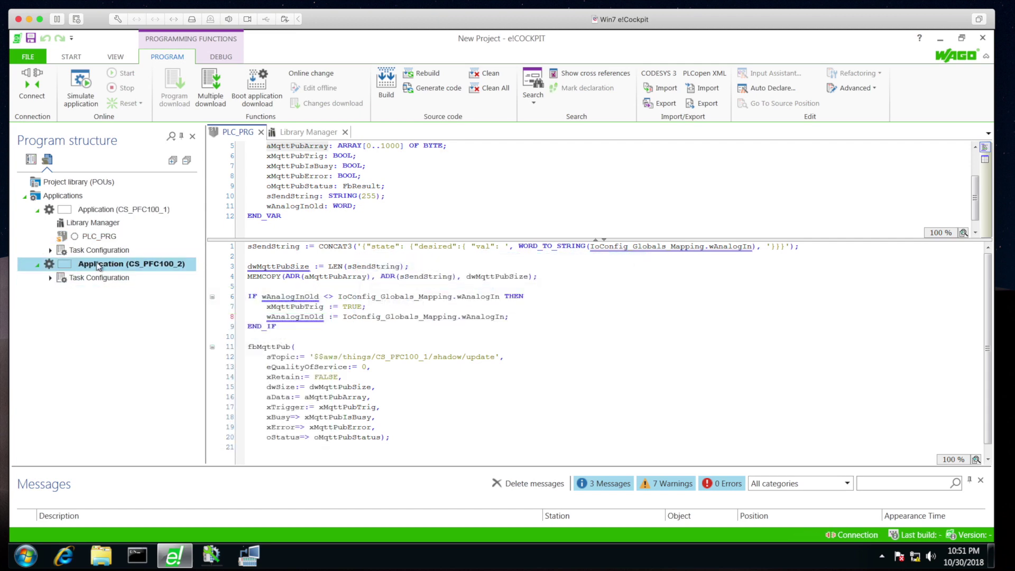
pyautogui.doubleClick(87, 223)
pyautogui.moveTo(87, 223); pyautogui.dragTo(96, 264)
pyautogui.doubleClick(95, 290)
pyautogui.click(428, 357)
pyautogui.click(427, 386)
# Clean All, rebuild the project, and start a multiple download of both applications
pyautogui.click(386, 82)
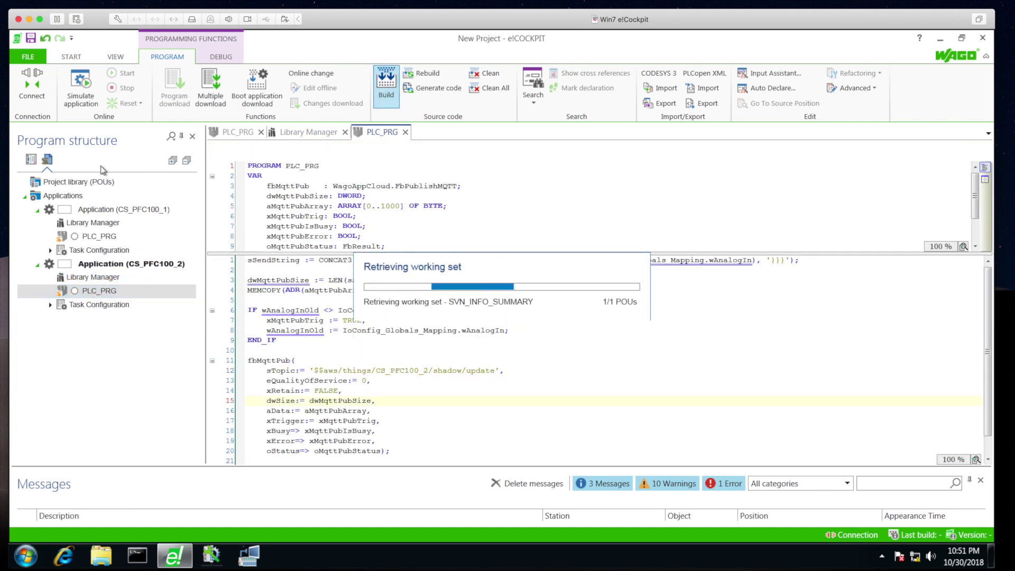
pyautogui.click(366, 320)
pyautogui.click(421, 134)
pyautogui.click(491, 87)
pyautogui.click(559, 369)
pyautogui.click(386, 82)
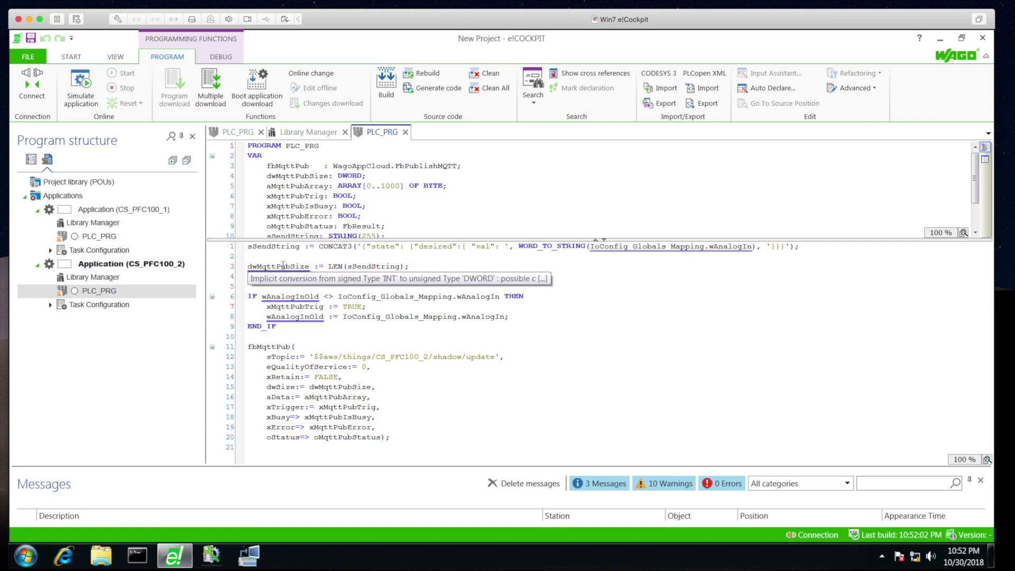
pyautogui.click(211, 84)
pyautogui.click(686, 427)
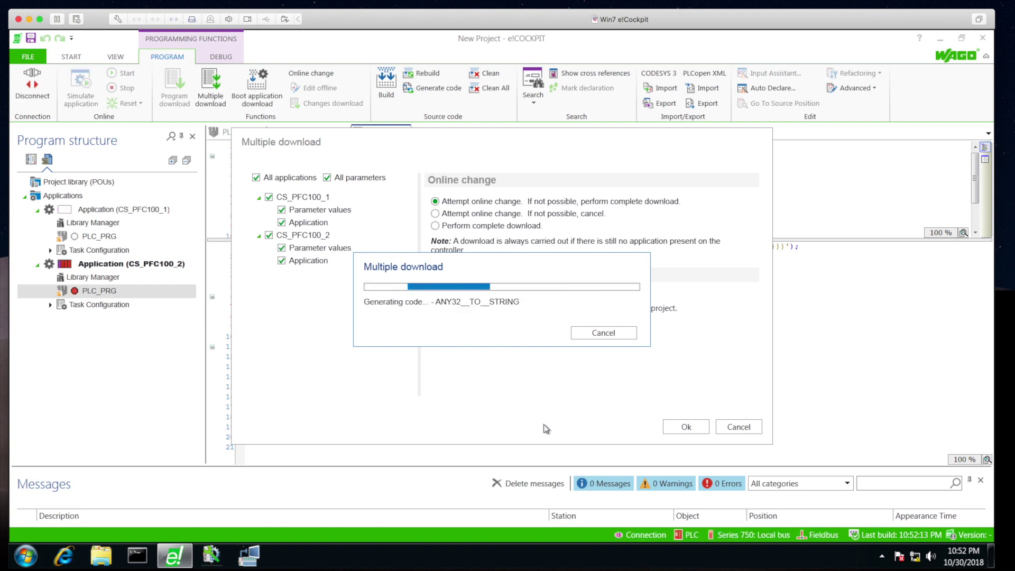
# Close the download dialogs, log in to both CS_PFC100 applications, and start them running
pyautogui.click(654, 375)
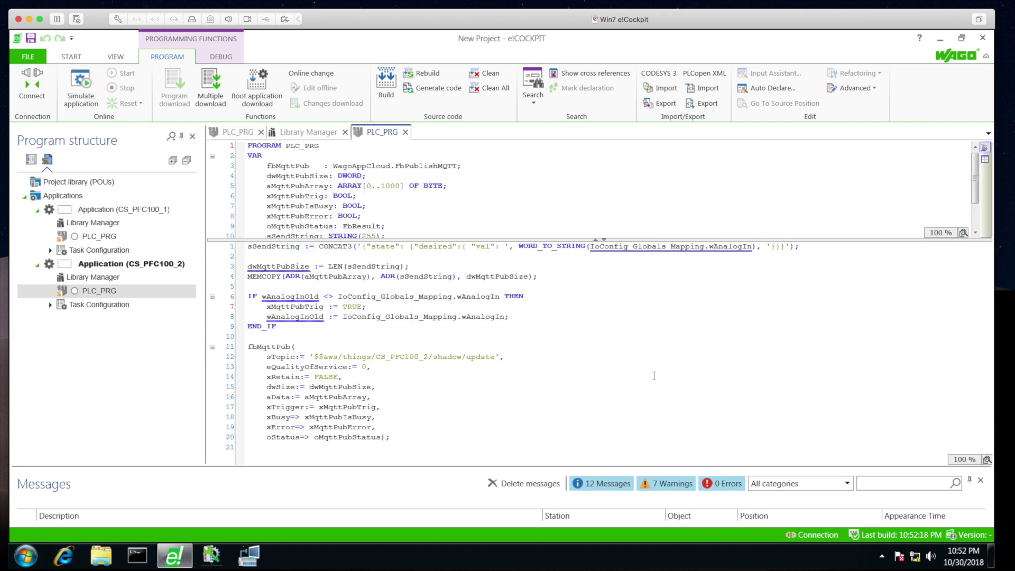
pyautogui.click(127, 209)
pyautogui.rightClick(139, 211)
pyautogui.click(158, 252)
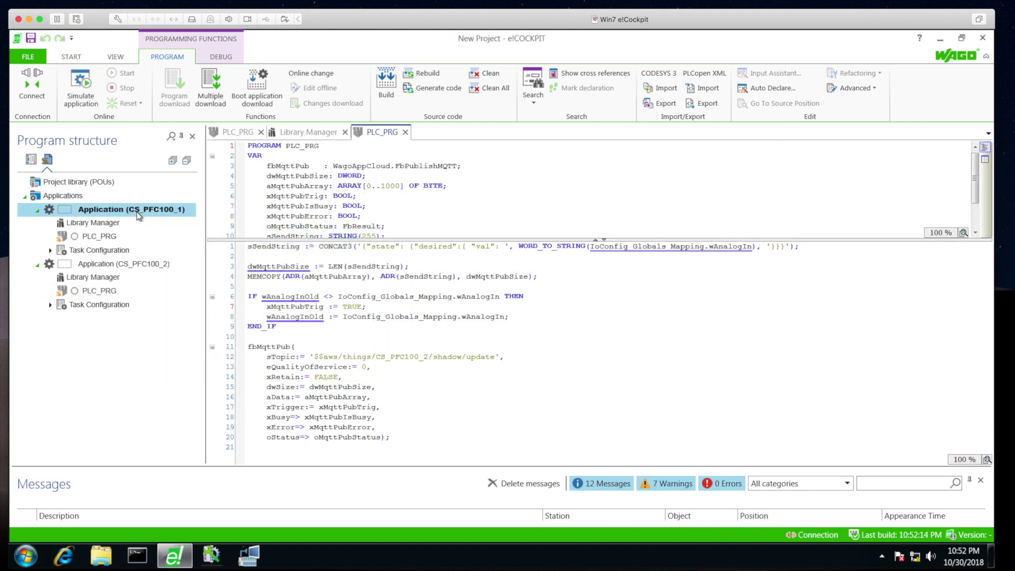
pyautogui.rightClick(141, 263)
pyautogui.click(319, 280)
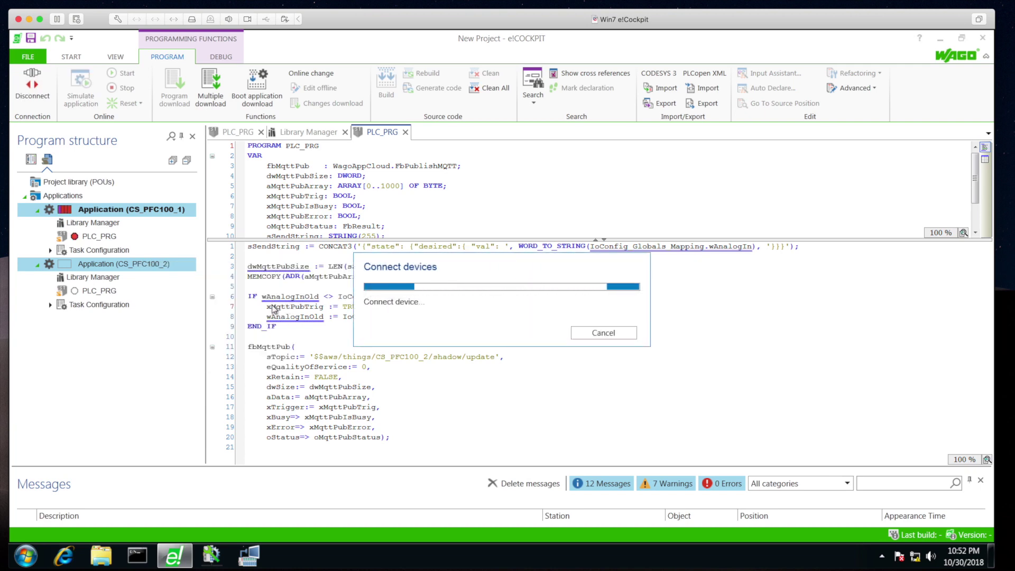
pyautogui.click(132, 77)
pyautogui.click(502, 325)
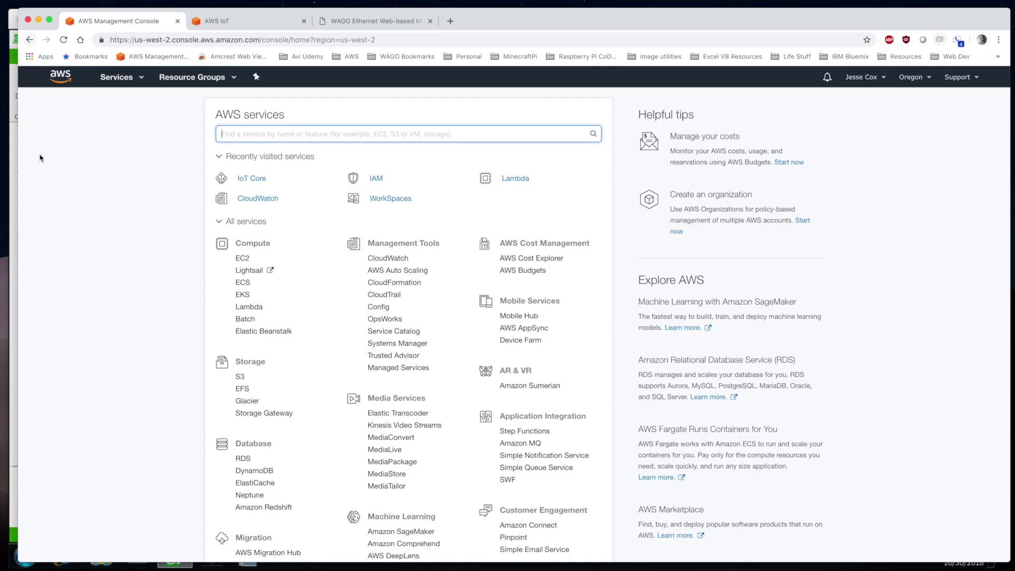
# Go to CS_GG_Group's subscriptions in IoT Core and begin adding its first subscription
pyautogui.click(247, 179)
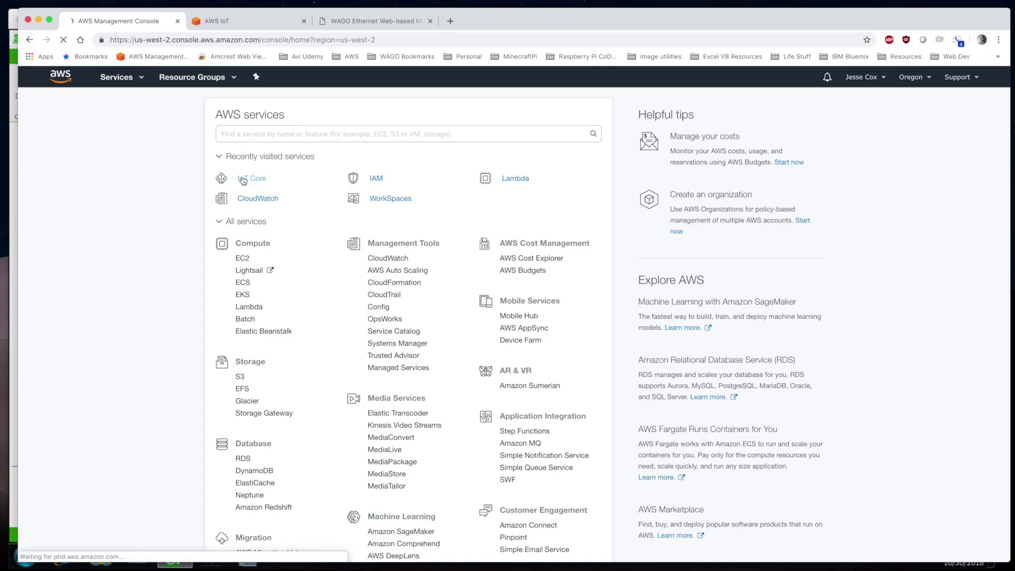
pyautogui.click(49, 239)
pyautogui.click(222, 174)
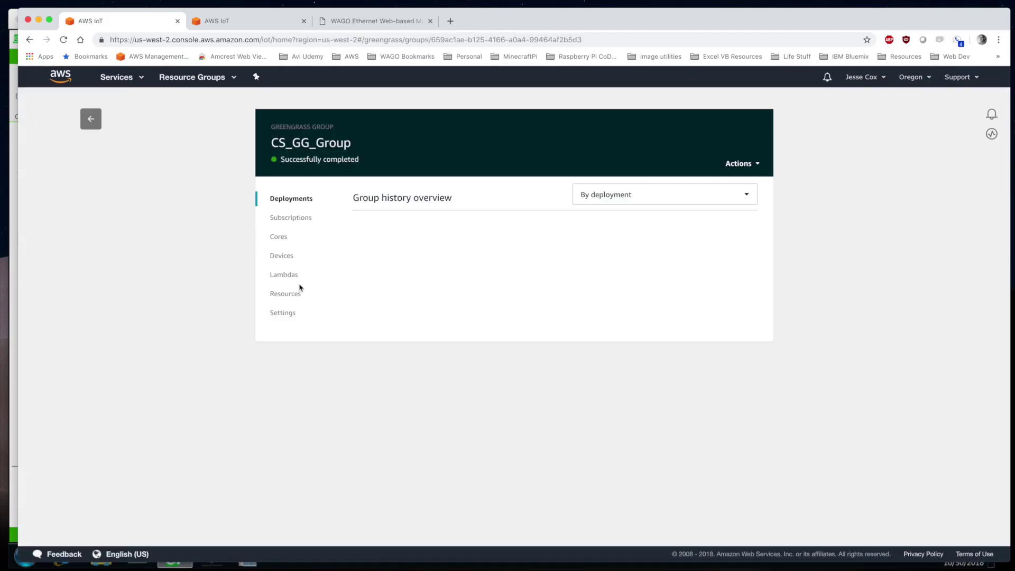
pyautogui.click(290, 217)
pyautogui.click(608, 416)
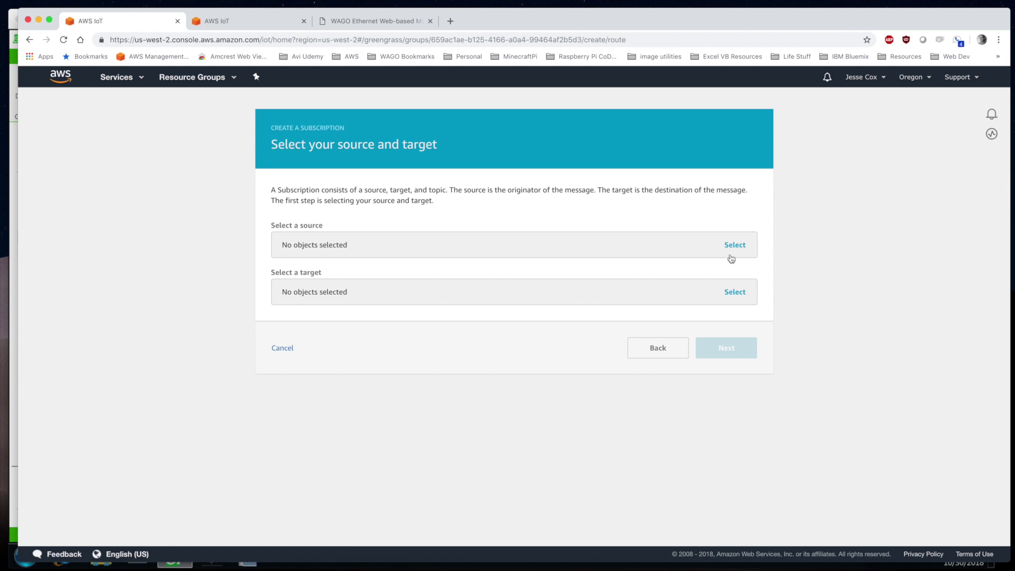
# Create the subscription from CS_PFC100_1 to IoT Cloud with topic filter $aws/things/CS_PFC100_1/#
pyautogui.click(734, 244)
pyautogui.click(344, 273)
pyautogui.click(326, 322)
pyautogui.click(338, 292)
pyautogui.click(318, 376)
pyautogui.click(728, 349)
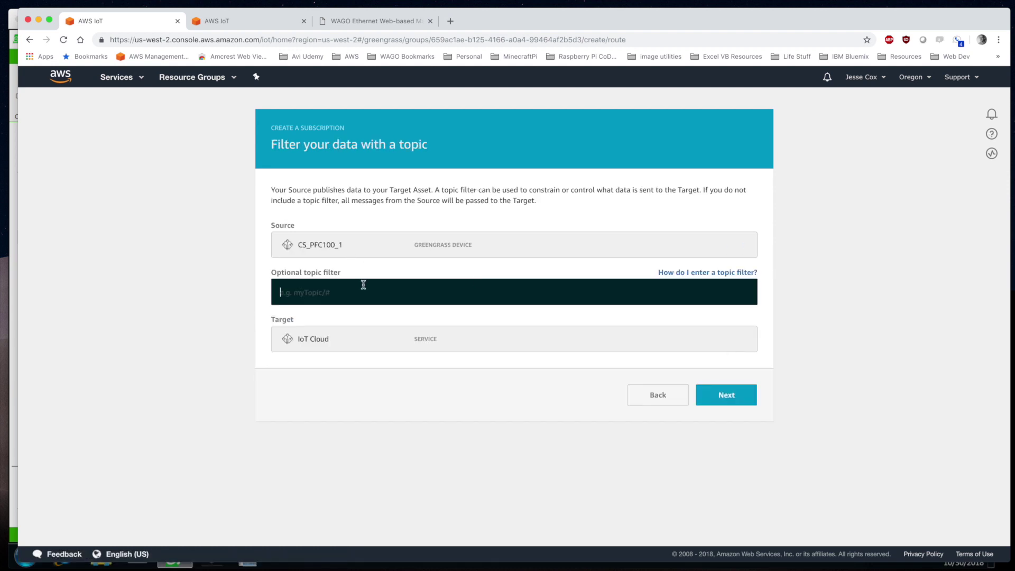
pyautogui.write('$aws')
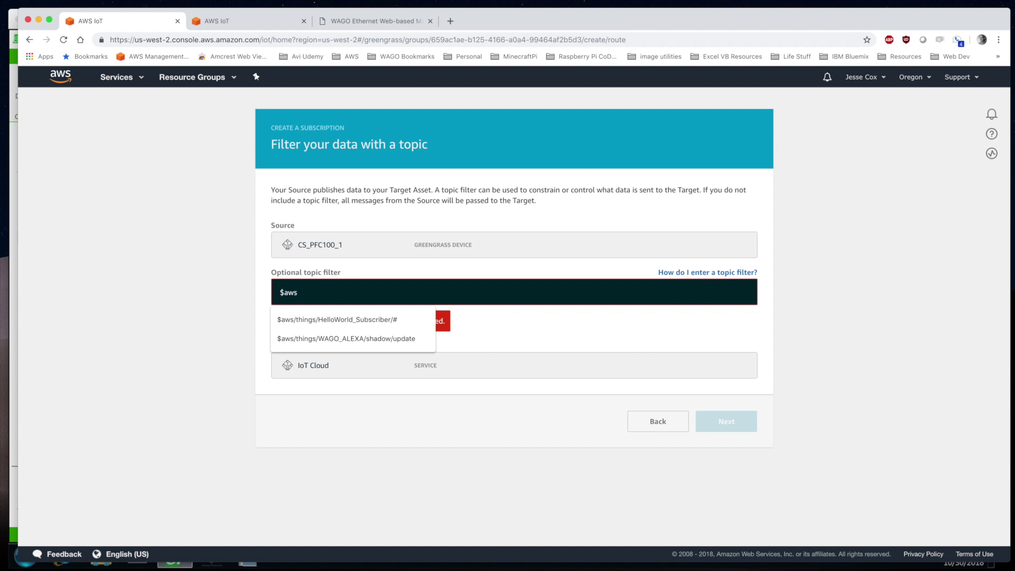
pyautogui.write('/things/CS_PFC100_1/#')
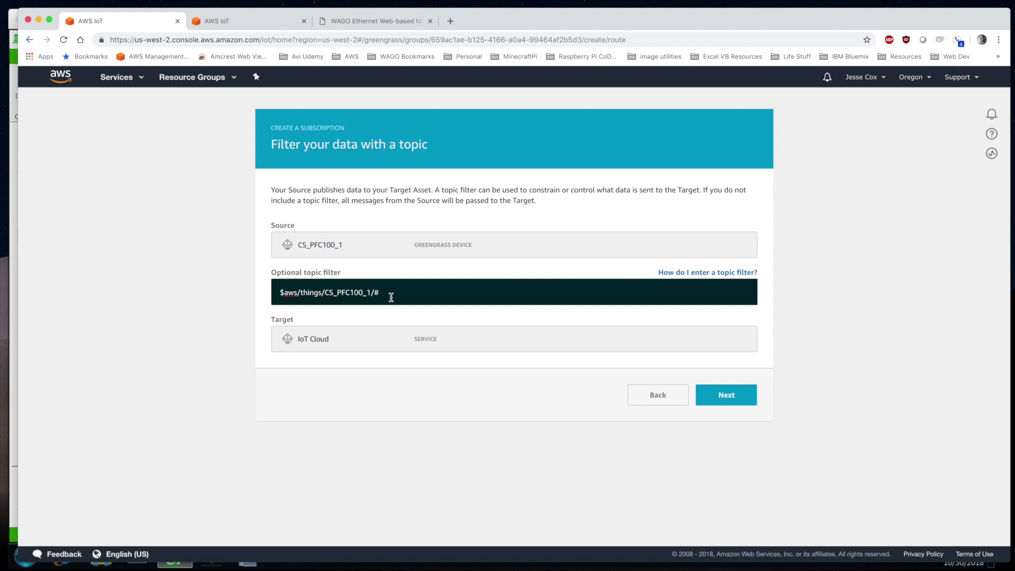
pyautogui.click(727, 395)
pyautogui.click(714, 353)
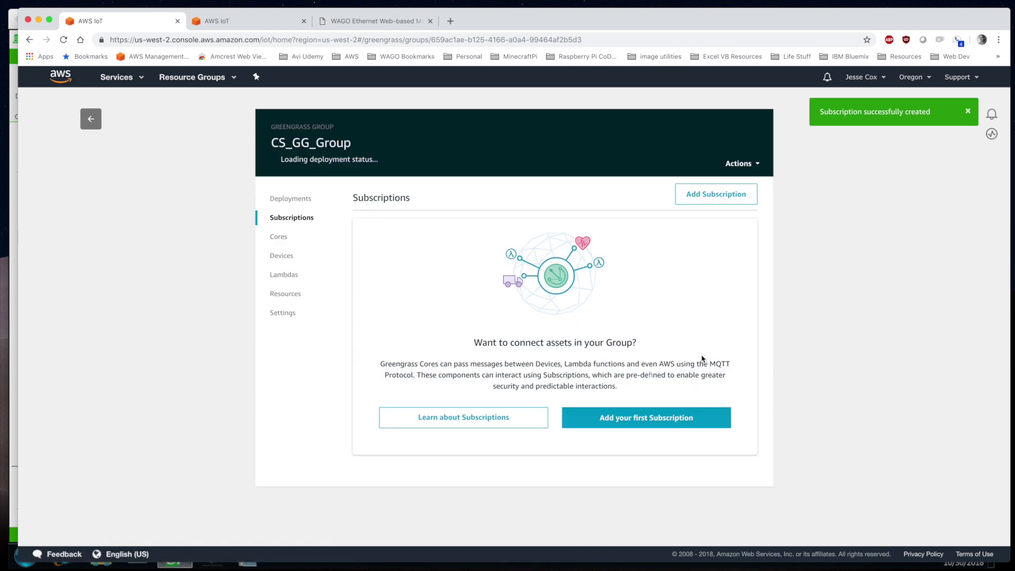
# Deploy CS_GG_Group and begin adding another subscription
pyautogui.click(757, 163)
pyautogui.click(711, 185)
pyautogui.click(711, 193)
# Create the subscription from CS_PFC100_2 to IoT Cloud with topic filter $aws/things/CS_PFC100_2/#
pyautogui.click(345, 251)
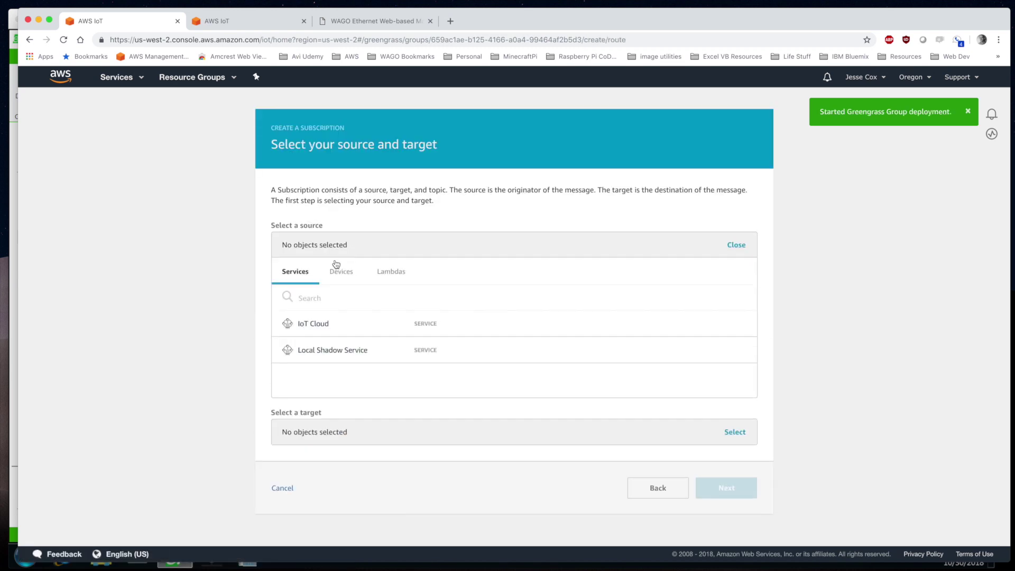
pyautogui.click(341, 271)
pyautogui.click(320, 350)
pyautogui.click(734, 290)
pyautogui.click(313, 370)
pyautogui.click(743, 349)
pyautogui.click(310, 297)
pyautogui.write('$')
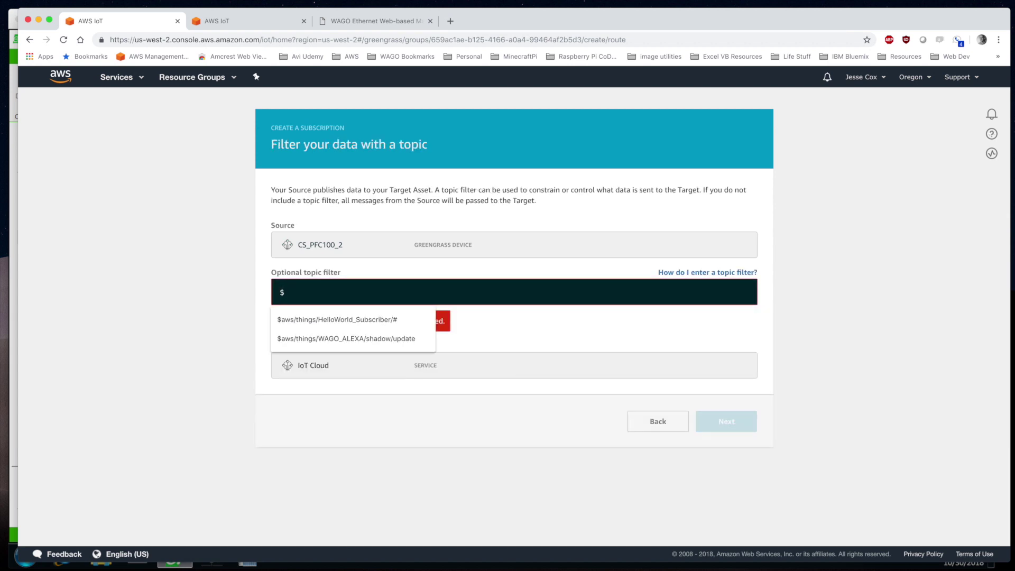
pyautogui.write('aws/things/CS_PFC100_2/#')
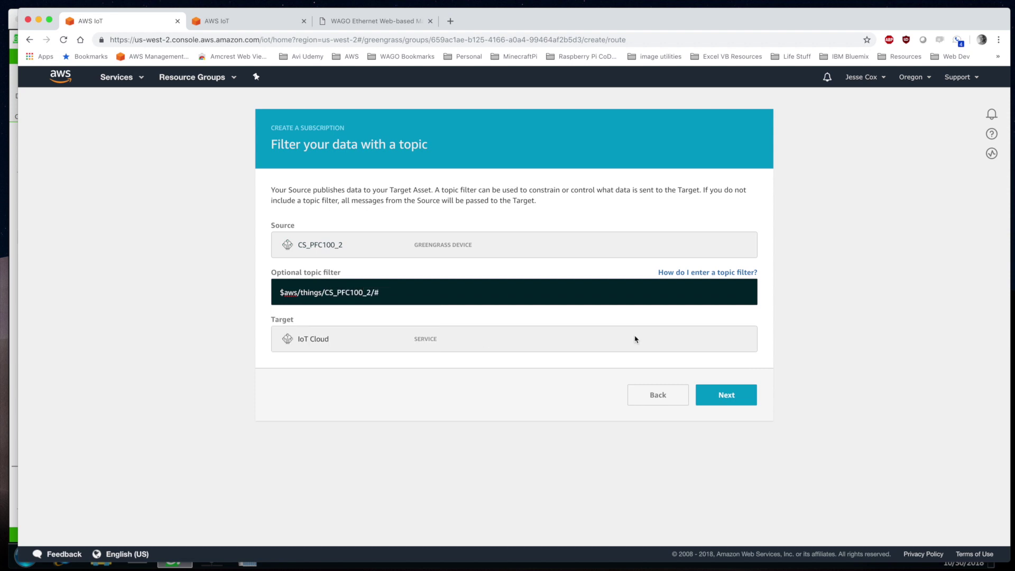
pyautogui.click(726, 395)
pyautogui.click(726, 349)
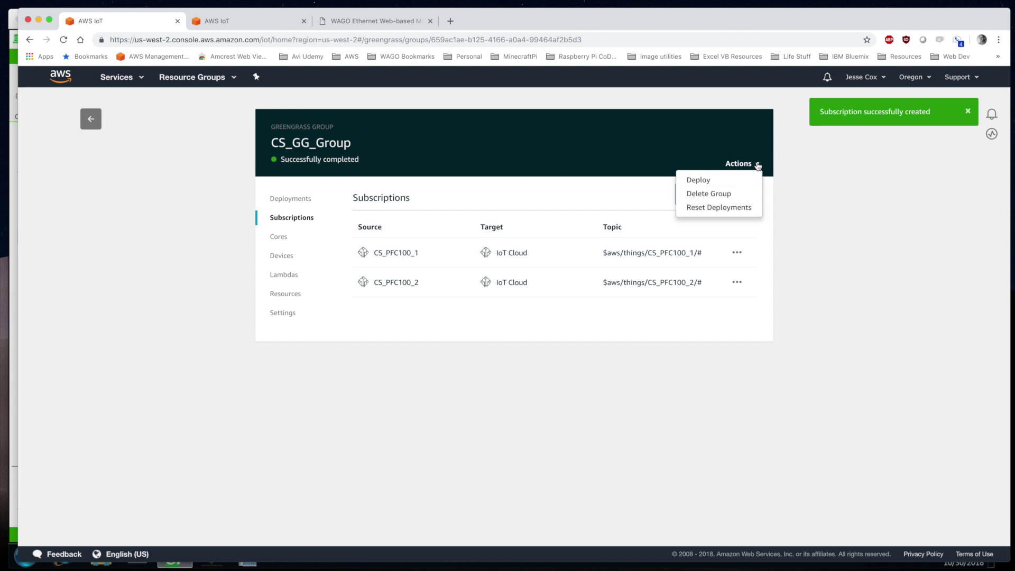
# Deploy CS_GG_Group with both subscriptions and view its deployment history
pyautogui.click(739, 163)
pyautogui.click(737, 182)
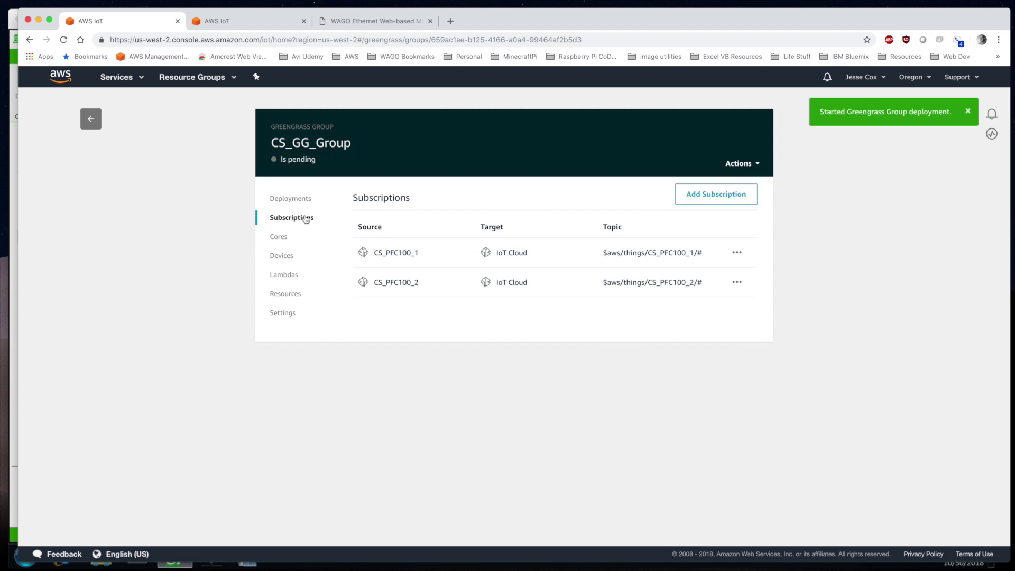
pyautogui.click(291, 198)
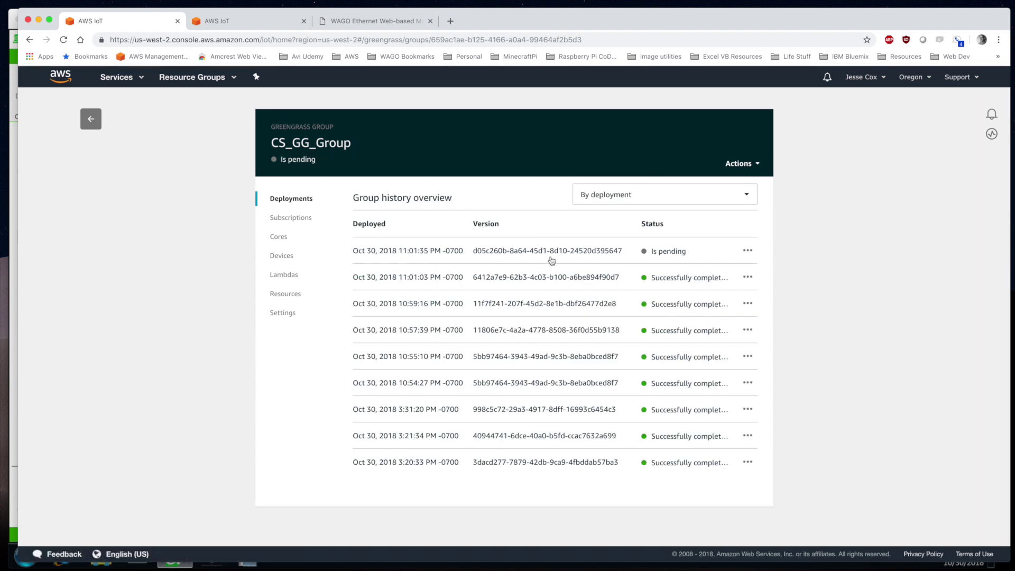
# Close the extra AWS IoT tab and open the AWS console bookmark in a new tab
pyautogui.click(303, 21)
pyautogui.rightClick(152, 57)
pyautogui.click(155, 68)
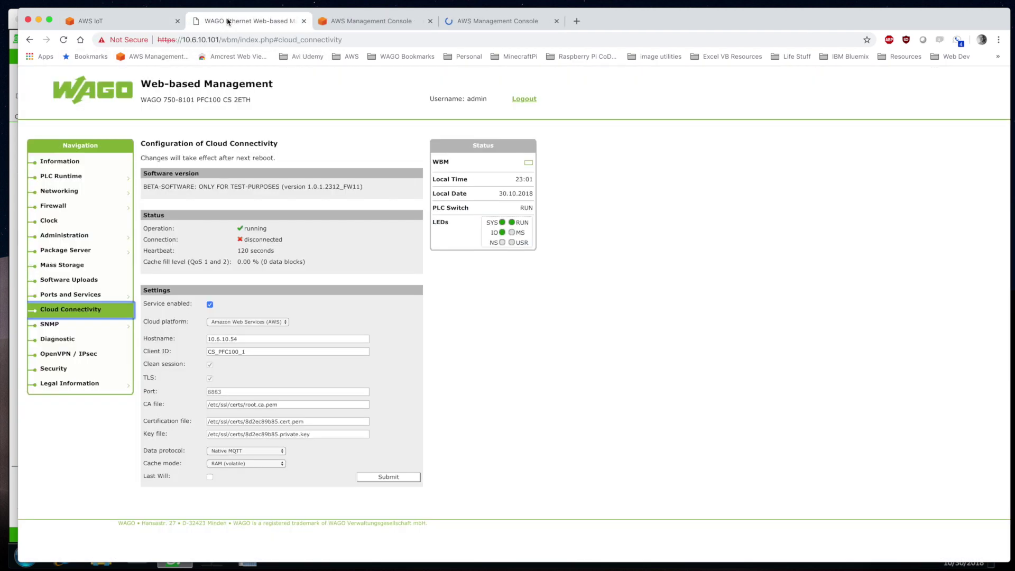
# Open the CS_PFC100_1 thing's shadow document in IoT Core
pyautogui.click(282, 28)
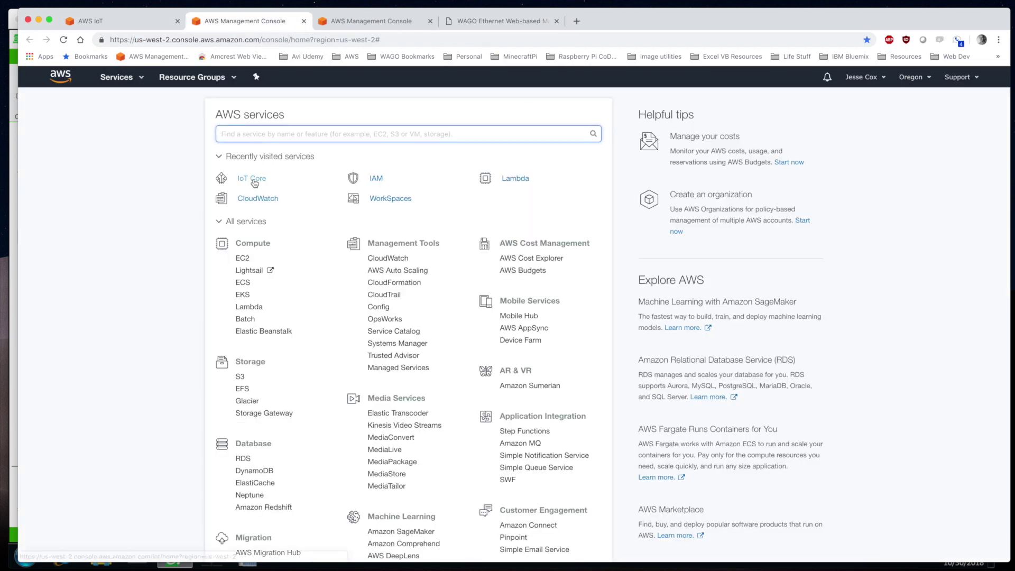
pyautogui.click(252, 178)
pyautogui.click(48, 200)
pyautogui.click(338, 175)
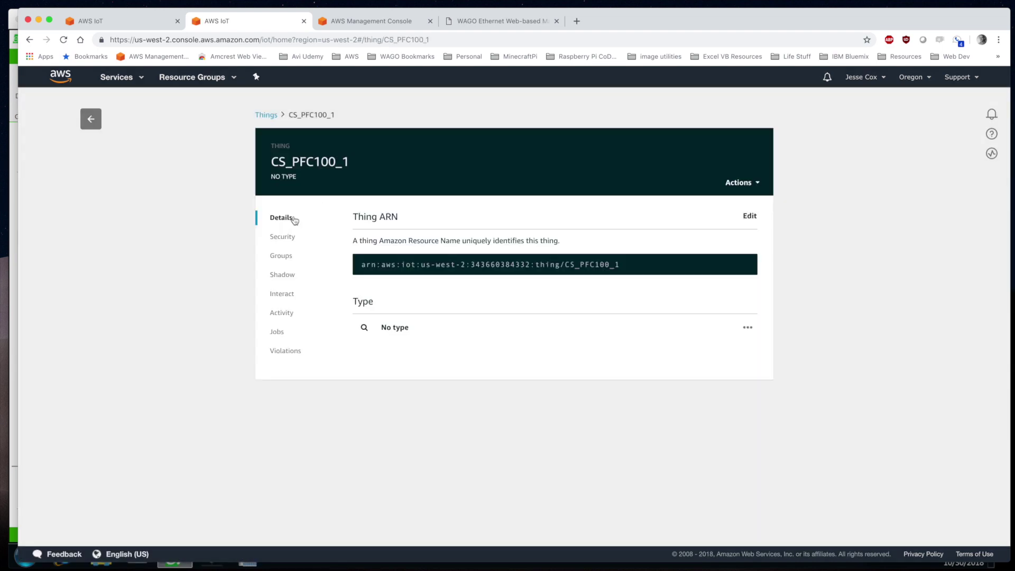
pyautogui.click(281, 274)
# Open CS_PFC100_2's shadow in the other tab and compare it with CS_PFC100_1's
pyautogui.click(370, 20)
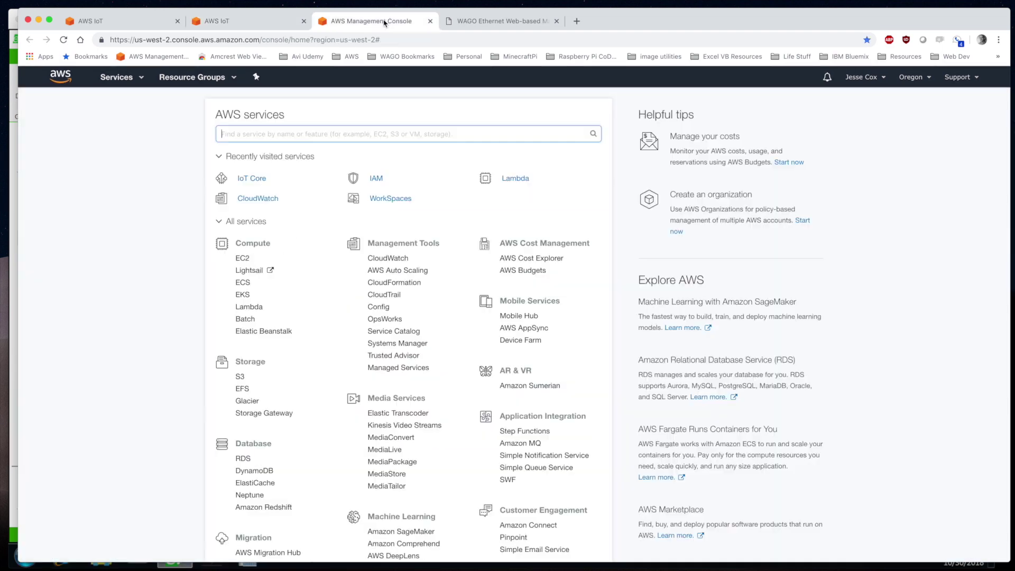
pyautogui.click(250, 178)
pyautogui.click(40, 201)
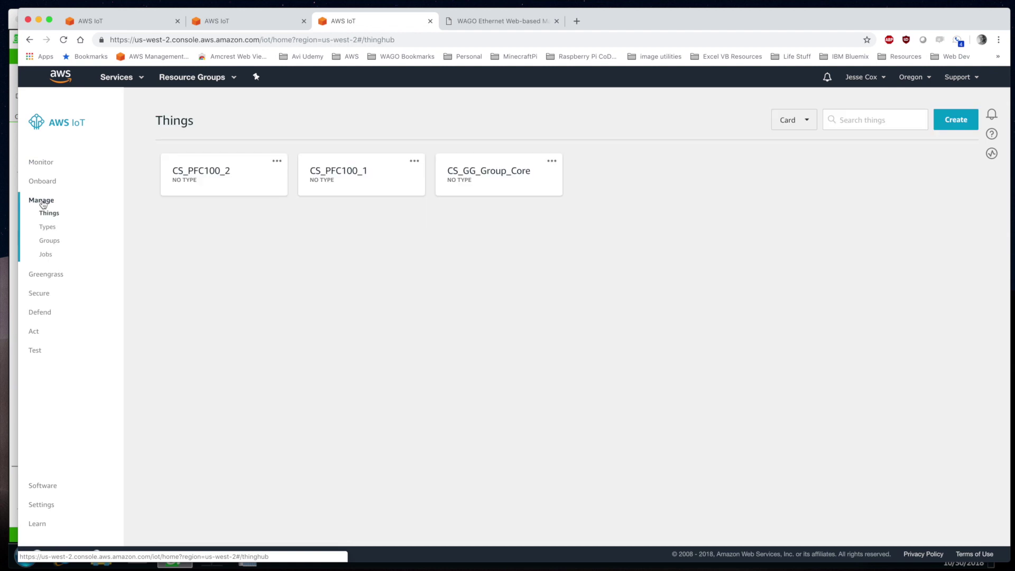
pyautogui.click(236, 177)
pyautogui.rightClick(276, 275)
pyautogui.click(275, 274)
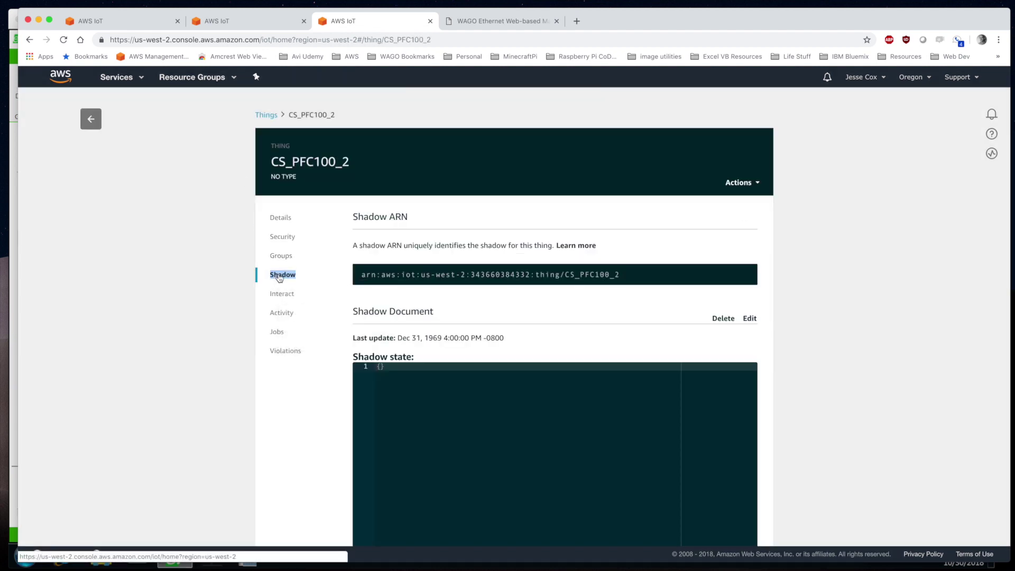
pyautogui.scroll(-3, 474, 361)
pyautogui.click(258, 21)
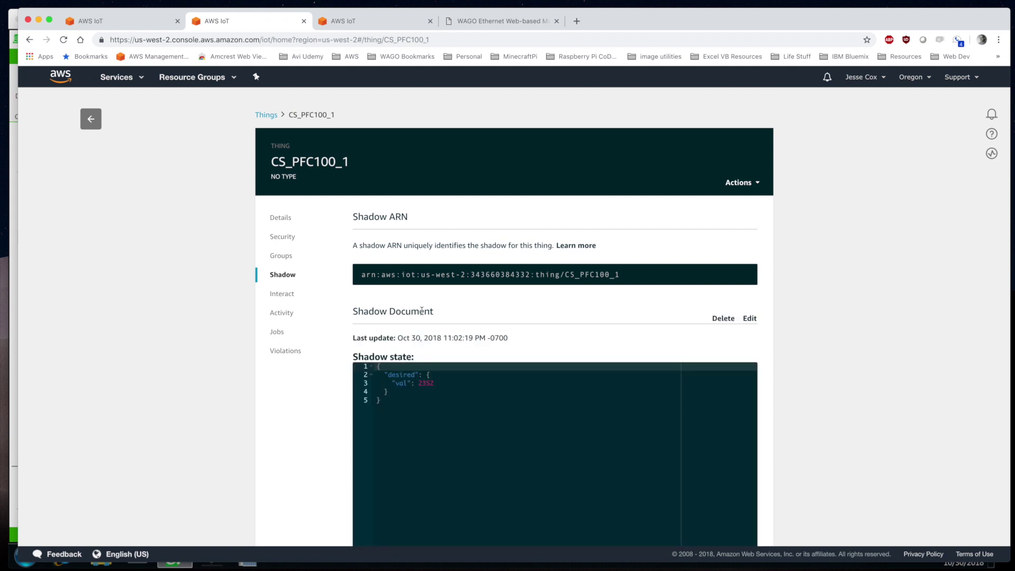
pyautogui.hotkey('ctrl', 'Tab')
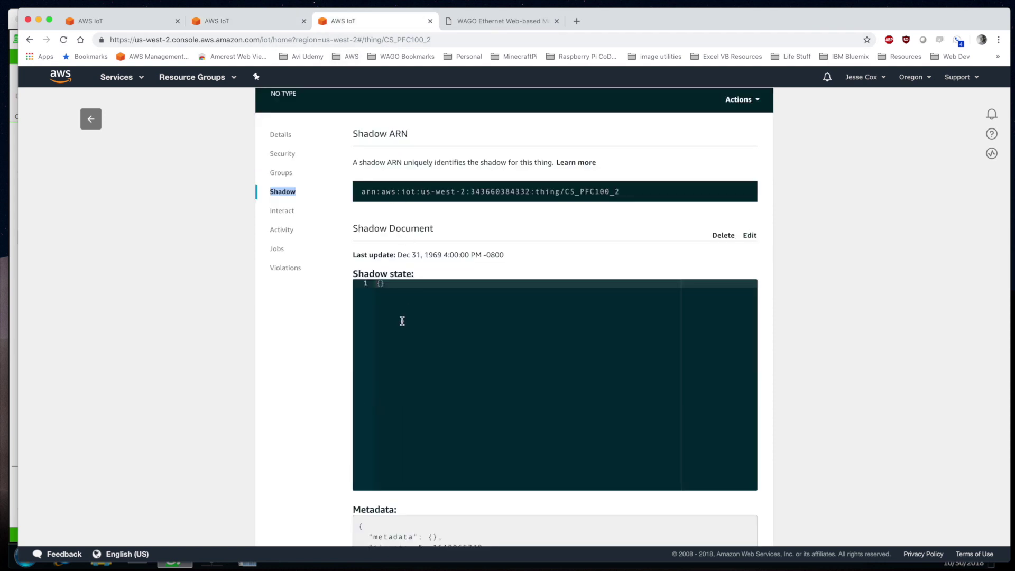